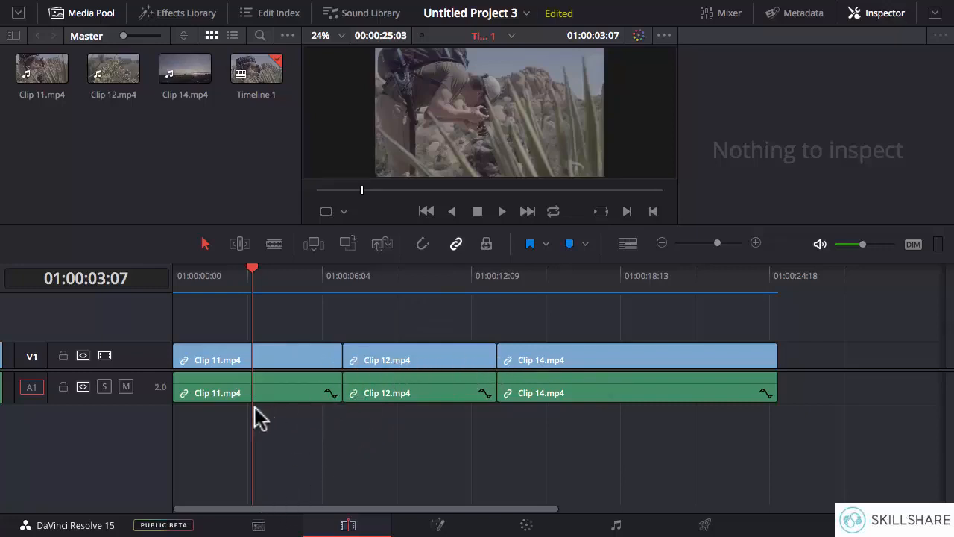
- Import Workout.mp3 from the Footage/Music folder into the project's Master bin
{"action": "left_click", "coordinate": [259, 526]}
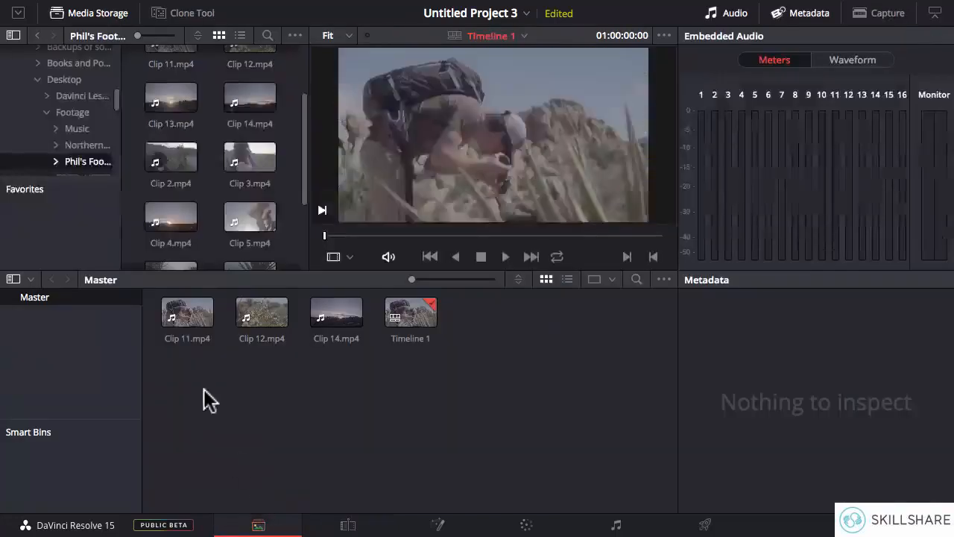
{"action": "left_click", "coordinate": [77, 128]}
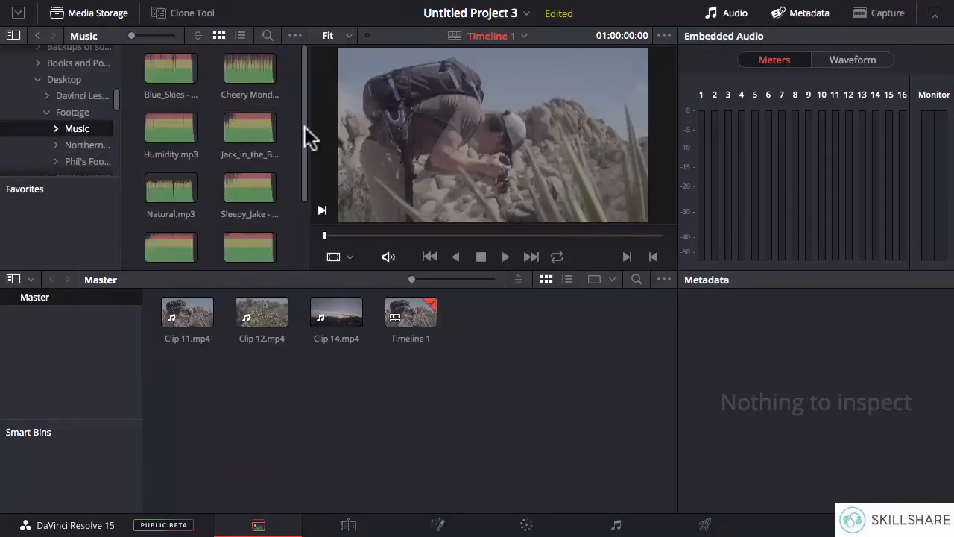
{"action": "left_click_drag", "start_coordinate": [301, 129], "coordinate": [300, 212]}
{"action": "left_click_drag", "start_coordinate": [162, 213], "coordinate": [500, 343]}
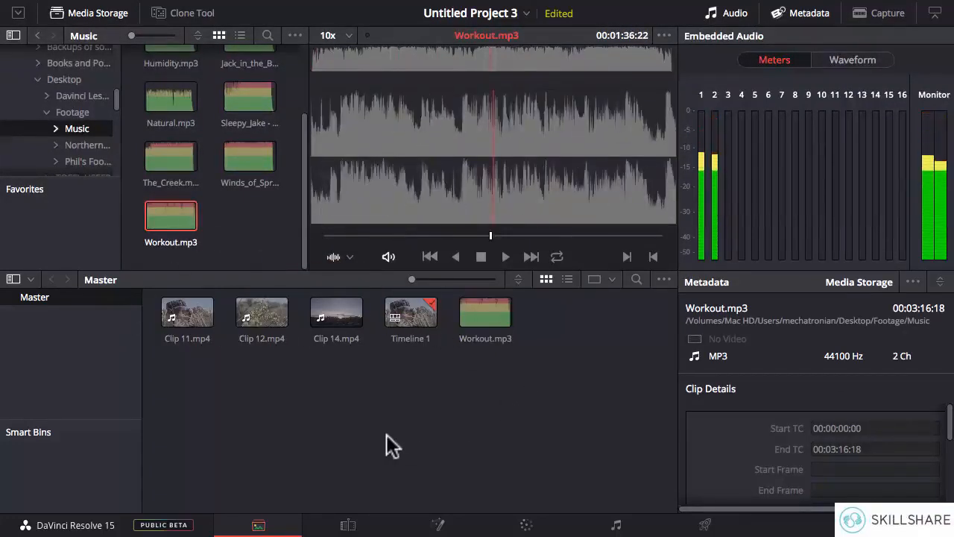
- Return to editing and place Workout.mp3 at the timeline's start on a new audio track below the clips' own audio
{"action": "left_click", "coordinate": [347, 525]}
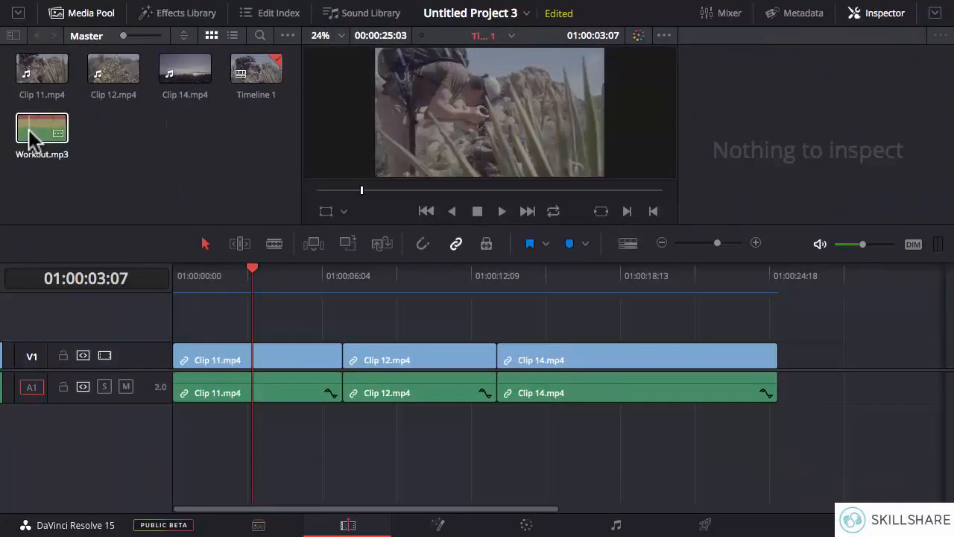
{"action": "left_click_drag", "start_coordinate": [42, 145], "coordinate": [170, 431]}
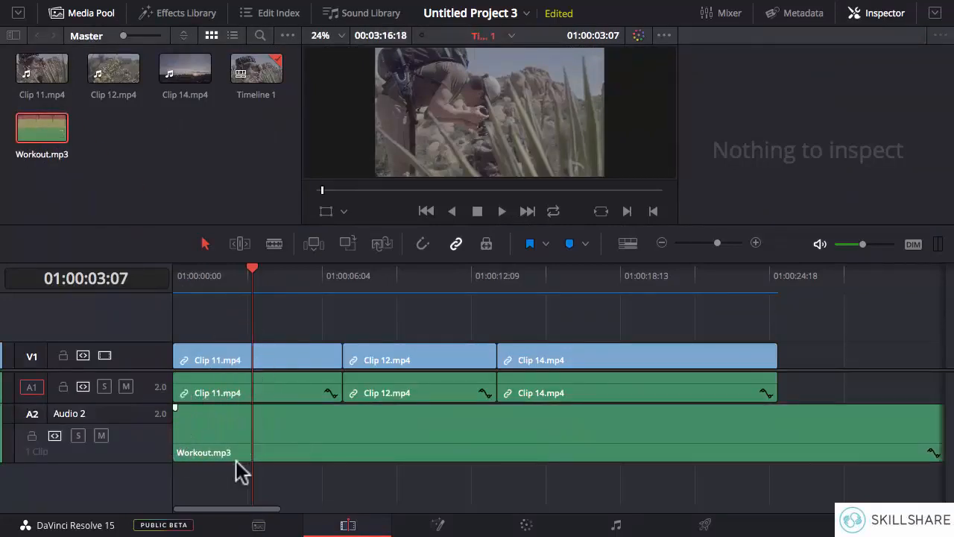
- Shorten the Workout.mp3 clip from its end to a length of about 00:01:53:15
{"action": "left_click", "coordinate": [661, 243]}
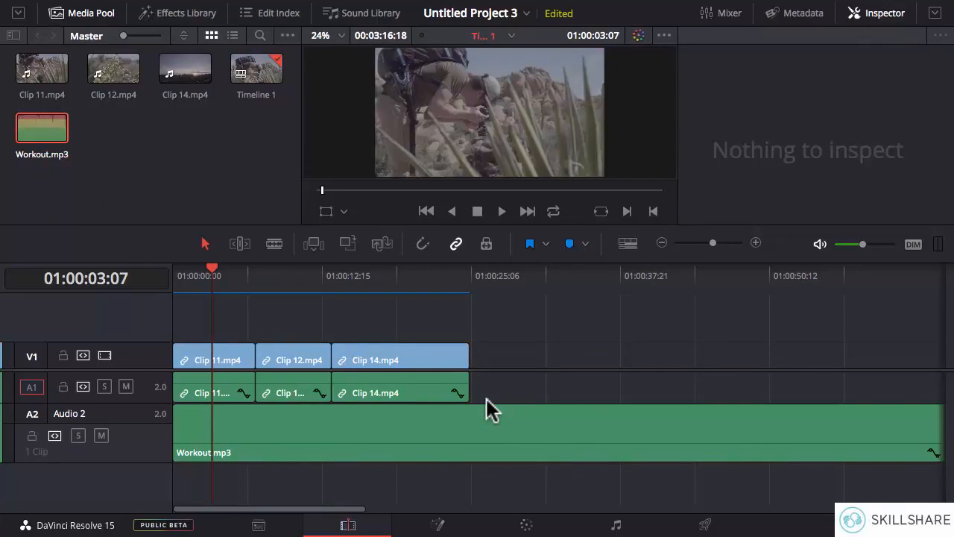
{"action": "left_click", "coordinate": [661, 244]}
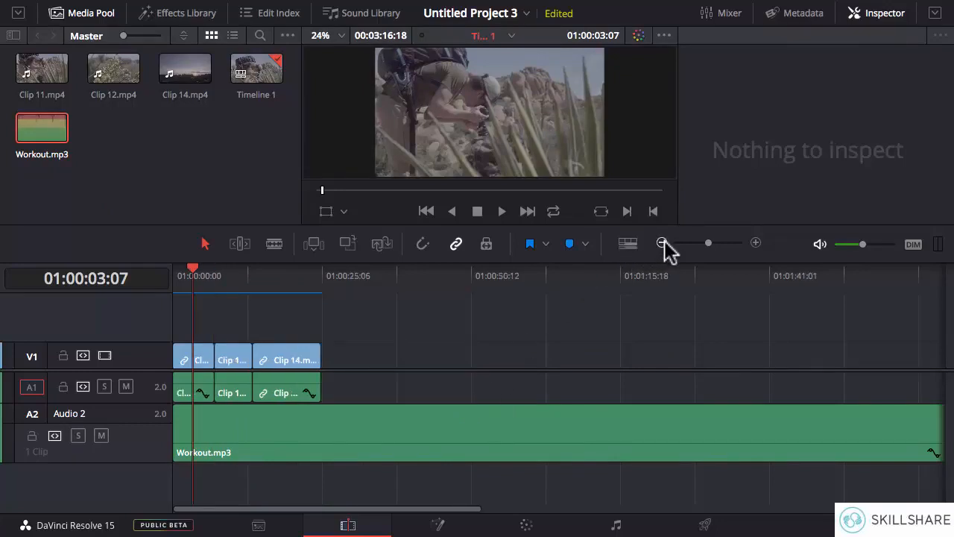
{"action": "left_click", "coordinate": [662, 244]}
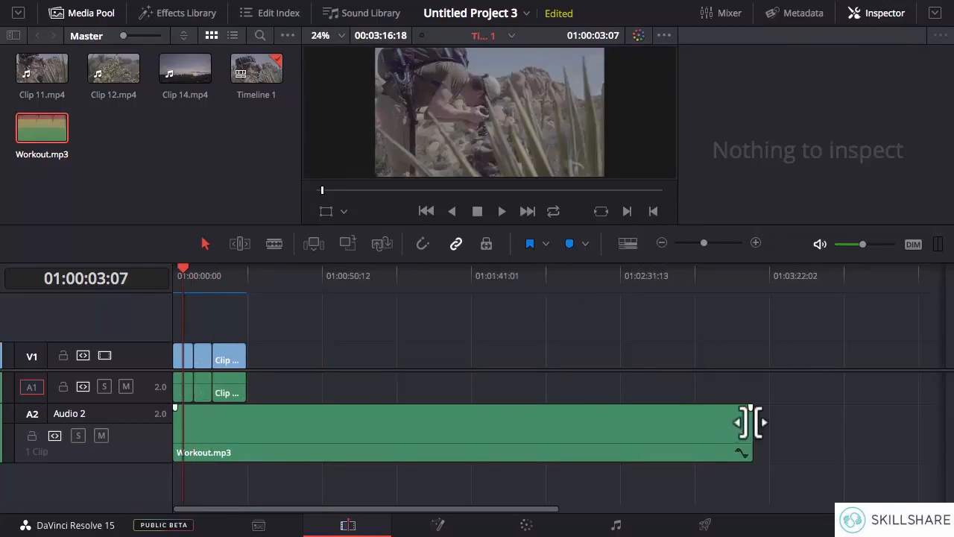
{"action": "left_click_drag", "start_coordinate": [749, 423], "coordinate": [508, 422]}
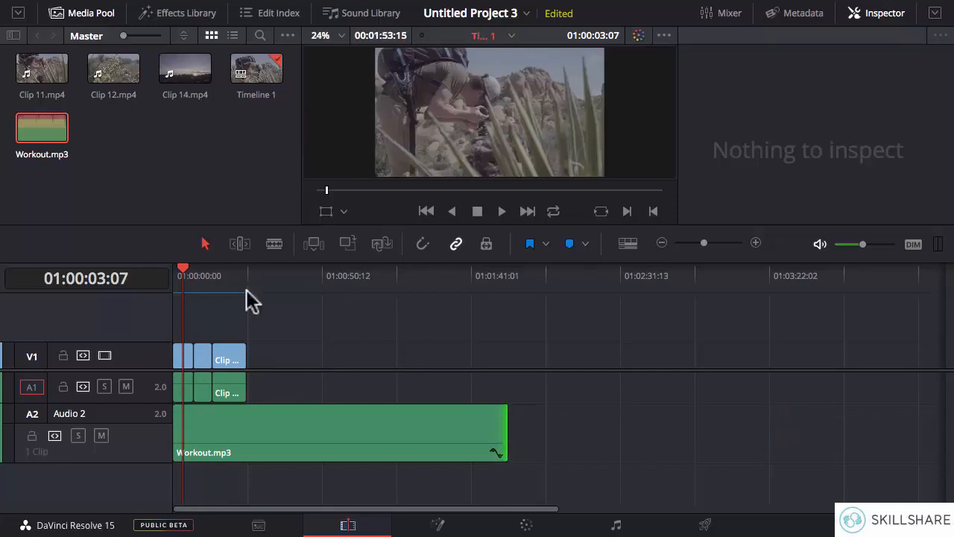
- Cut Workout.mp3 where Clip 14 ends with the blade tool and delete the leftover music after the cut
{"action": "left_click", "coordinate": [273, 245]}
{"action": "left_click", "coordinate": [756, 243]}
{"action": "left_click", "coordinate": [755, 243]}
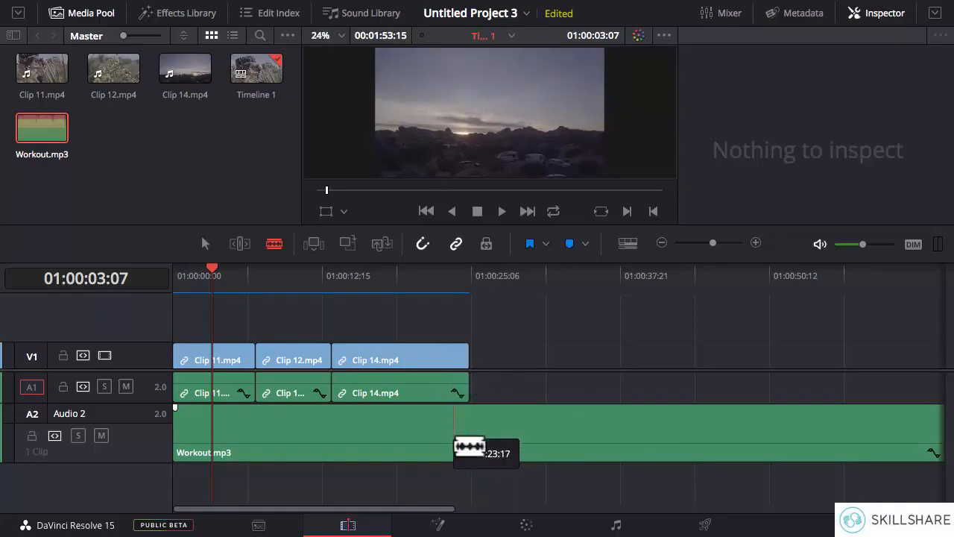
{"action": "left_click", "coordinate": [478, 445]}
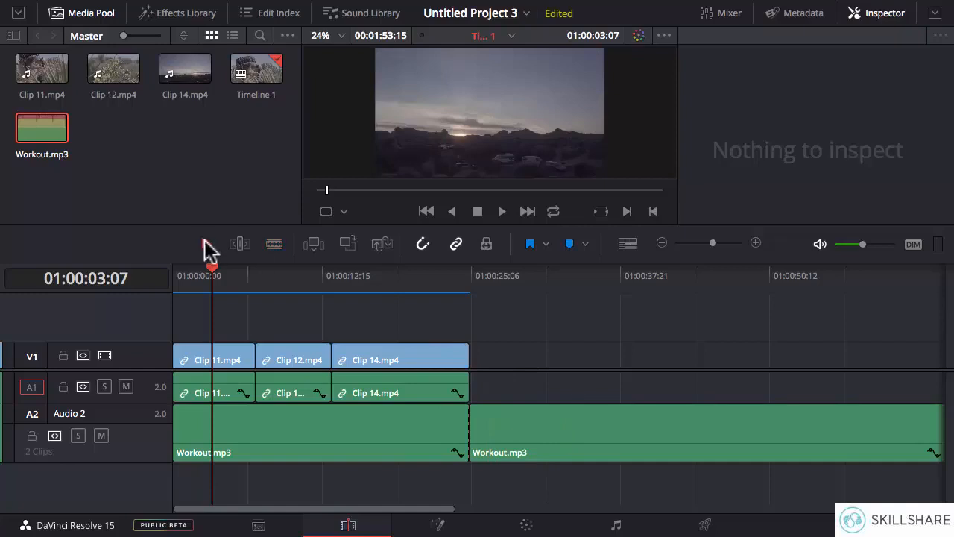
{"action": "left_click", "coordinate": [509, 429]}
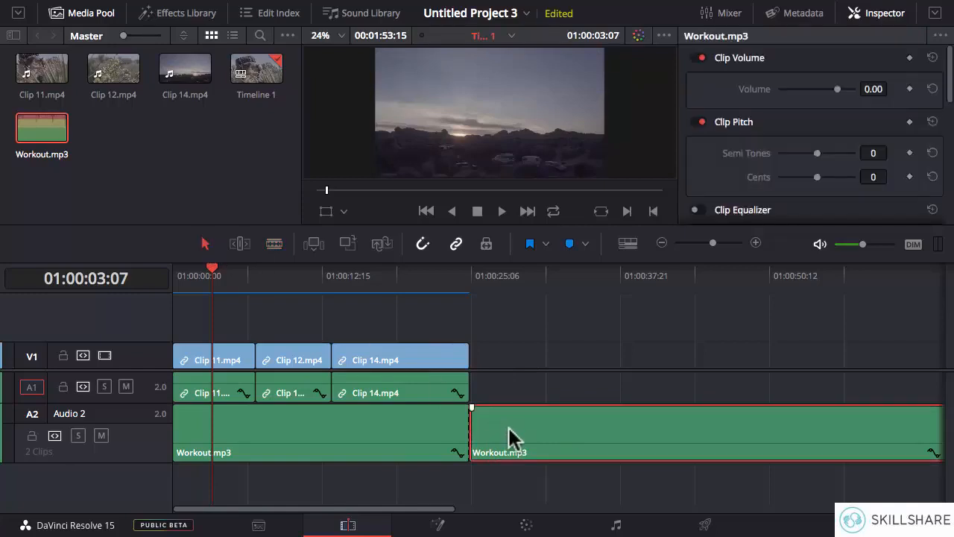
{"action": "key", "text": "Delete"}
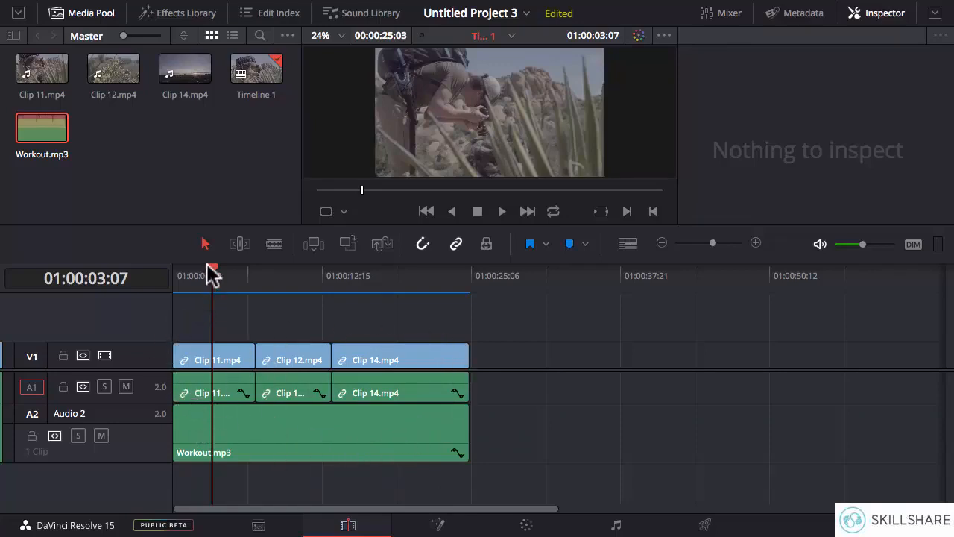
- Play the opening of the timeline from 01:00:00:00 to hear how the music starts
{"action": "left_click_drag", "start_coordinate": [211, 270], "coordinate": [179, 275]}
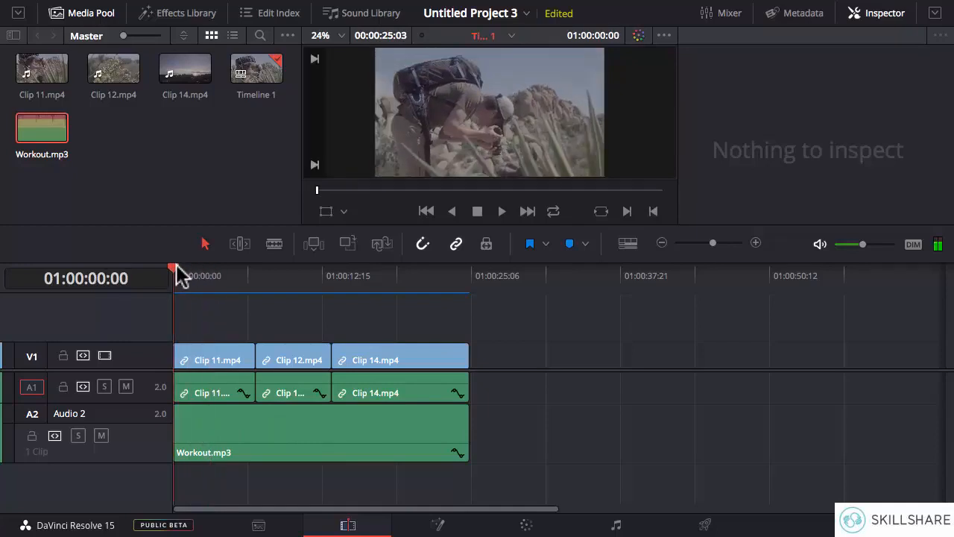
{"action": "key", "text": "space"}
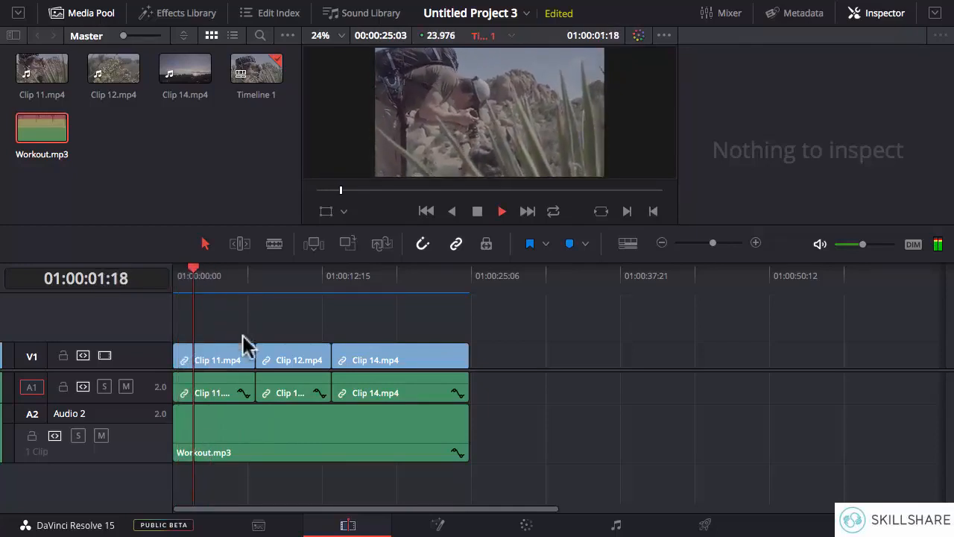
{"action": "key", "text": "space"}
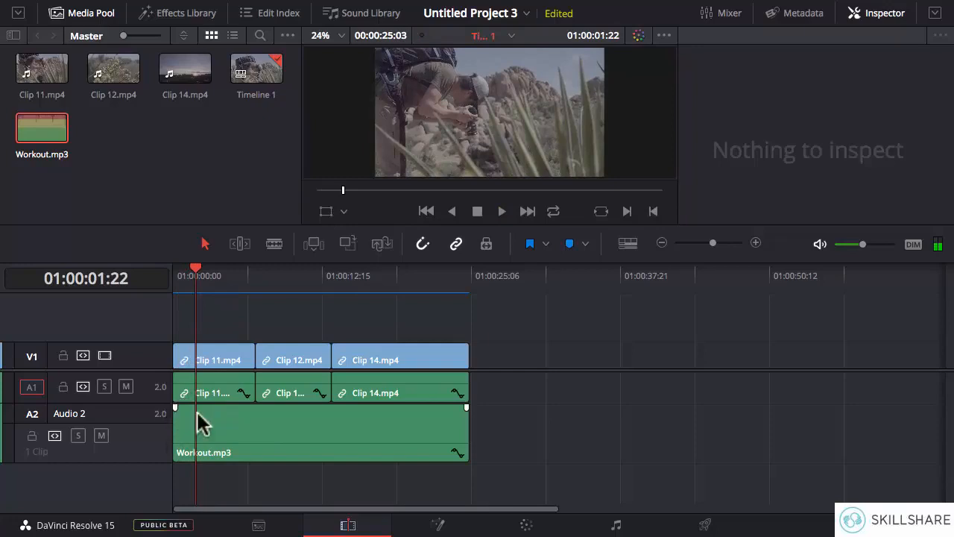
- Add a fade-in of about 2 seconds to the start of Workout.mp3 and play it back
{"action": "left_click", "coordinate": [754, 242]}
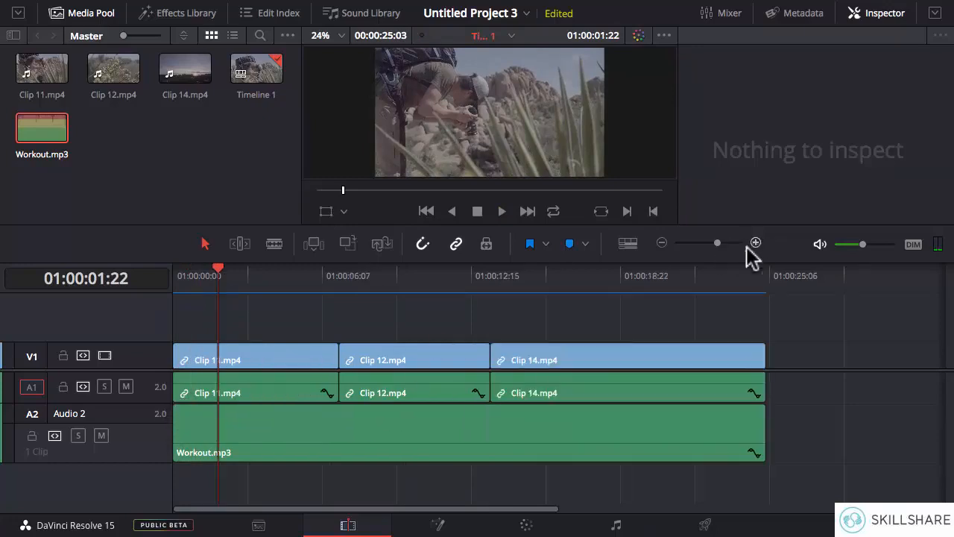
{"action": "mouse_move", "coordinate": [177, 416]}
{"action": "left_click_drag", "start_coordinate": [184, 407], "coordinate": [228, 405]}
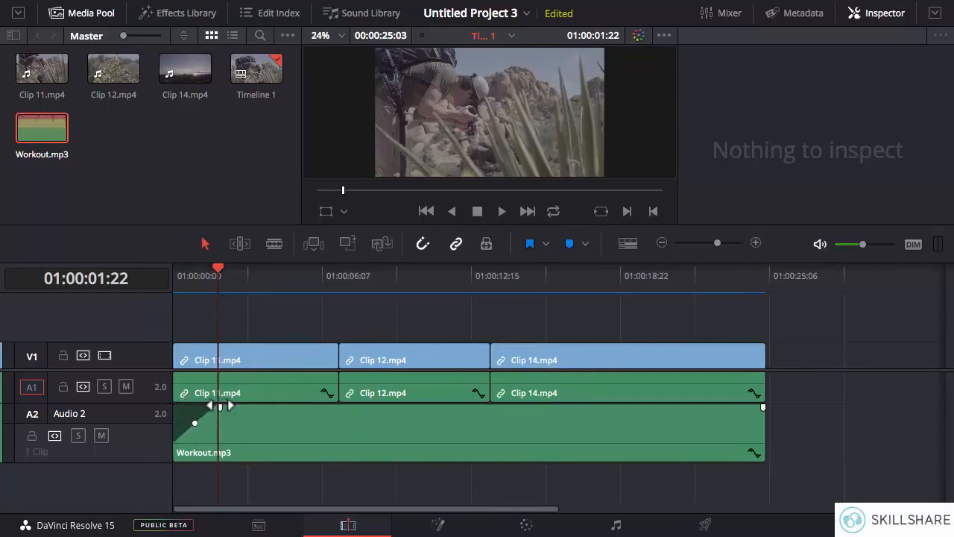
{"action": "left_click", "coordinate": [177, 280]}
{"action": "key", "text": "space"}
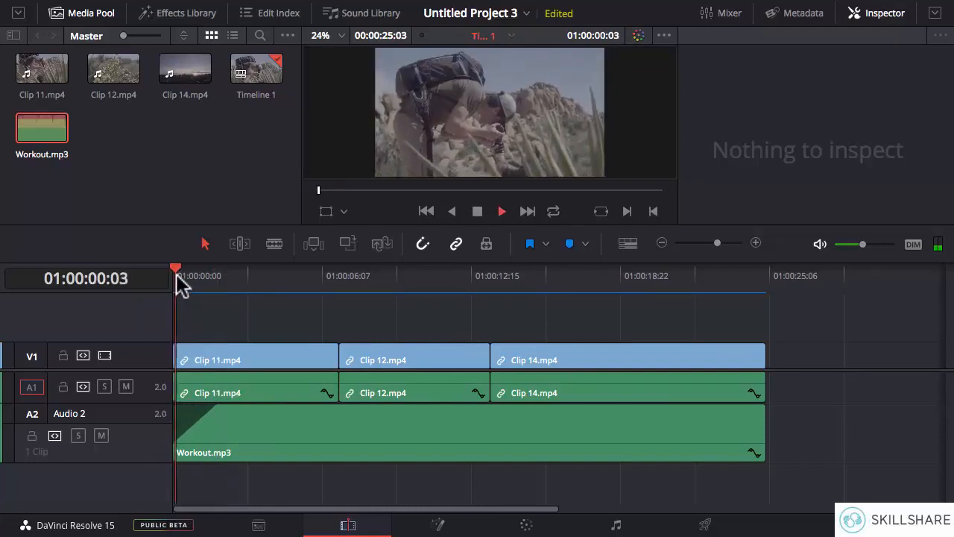
{"action": "key", "text": "space"}
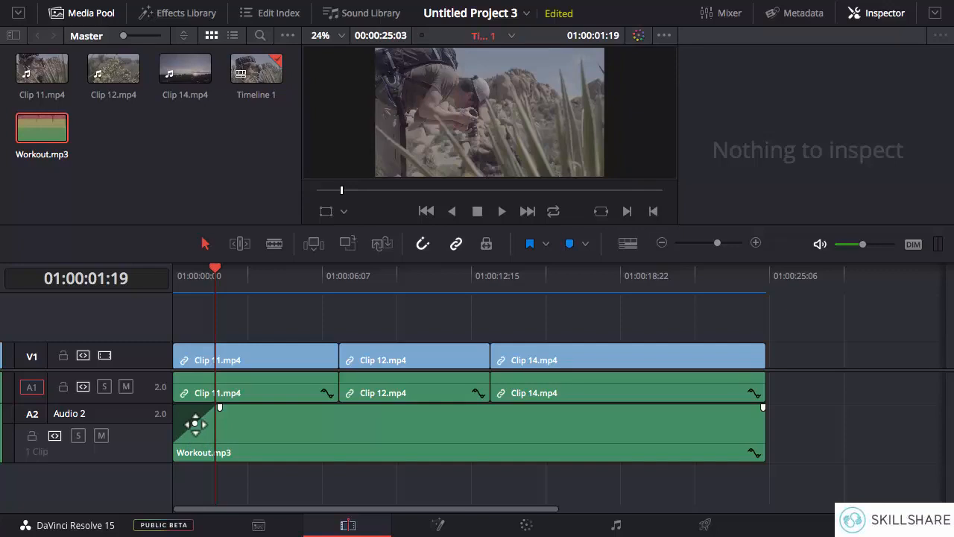
- Bend the music's fade-in into a slow-starting curve lasting about 3 seconds and play it back
{"action": "left_click_drag", "start_coordinate": [200, 419], "coordinate": [184, 441]}
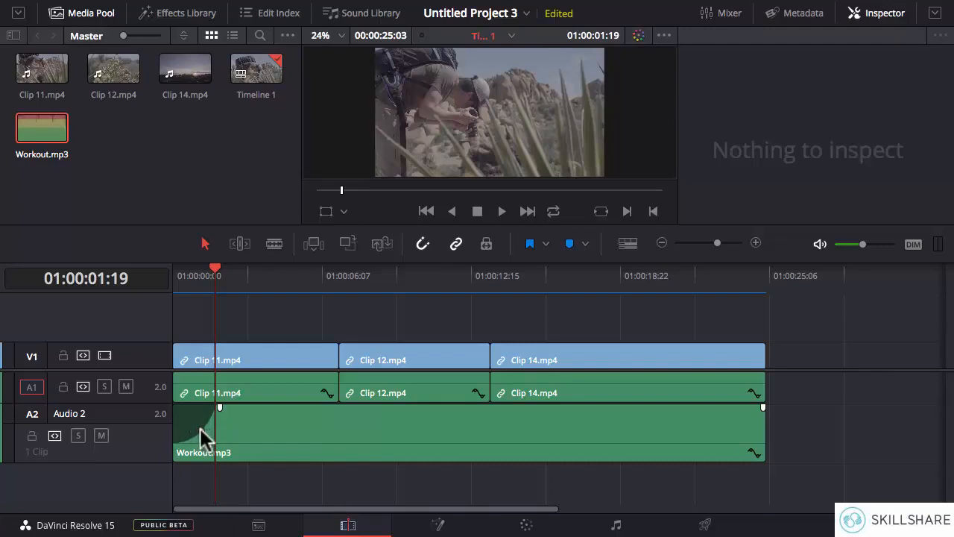
{"action": "left_click_drag", "start_coordinate": [220, 408], "coordinate": [211, 428]}
{"action": "left_click", "coordinate": [173, 277]}
{"action": "key", "text": "space"}
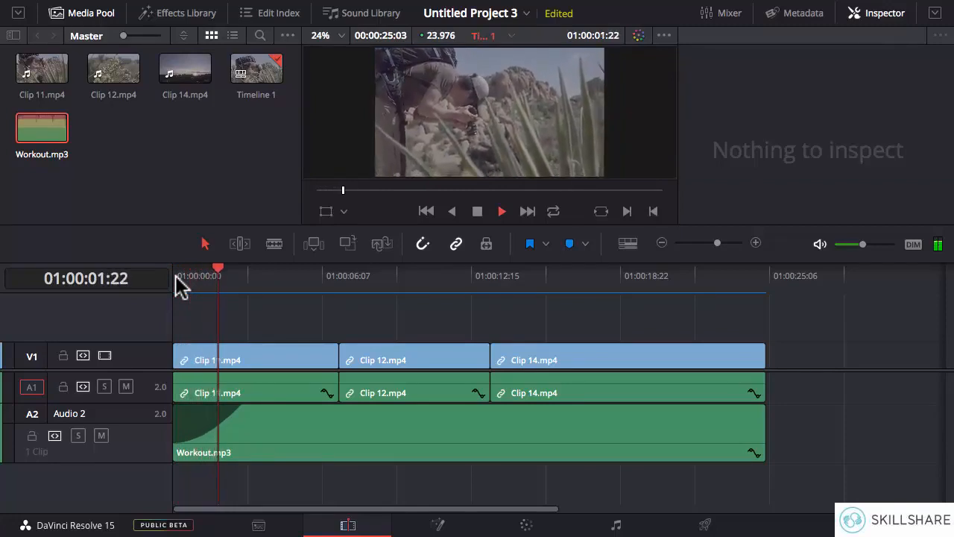
{"action": "key", "text": "space"}
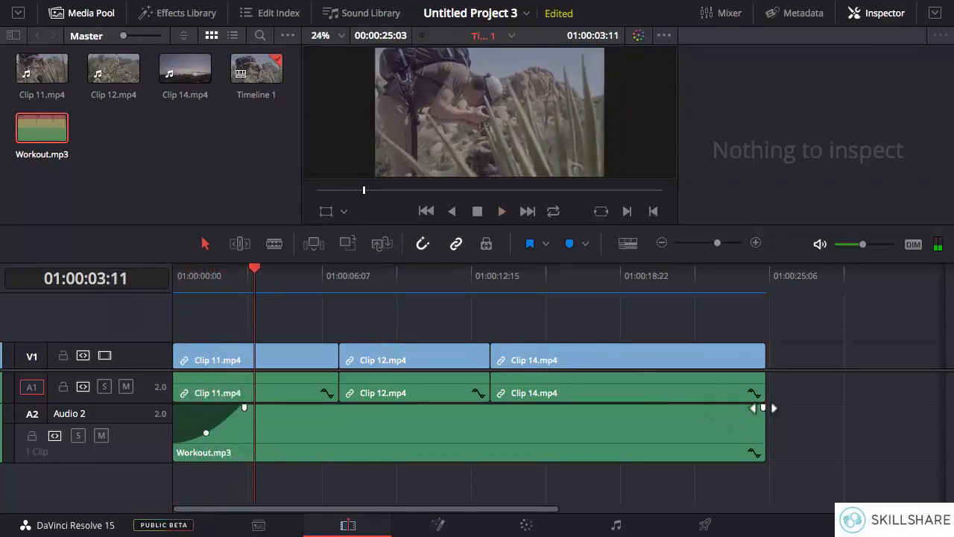
- Add a curved fade-out of about 3 seconds to the end of Workout.mp3
{"action": "left_click_drag", "start_coordinate": [763, 407], "coordinate": [699, 409]}
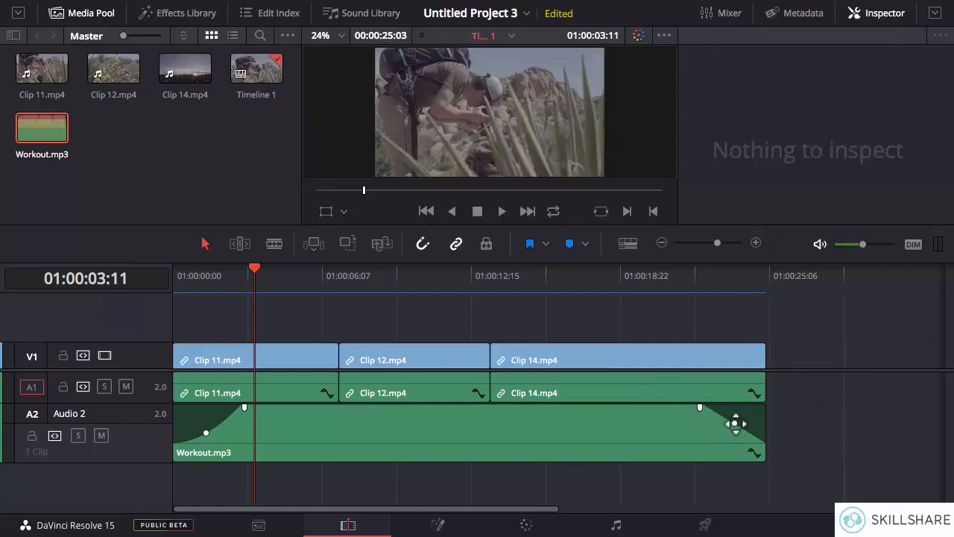
{"action": "mouse_move", "coordinate": [734, 423]}
{"action": "left_mouse_down"}
{"action": "mouse_move", "coordinate": [726, 423]}
{"action": "mouse_move", "coordinate": [743, 409]}
{"action": "mouse_move", "coordinate": [724, 423]}
{"action": "left_mouse_up"}
- Display audio waveforms in the timeline and slightly lower the volume level of the Workout.mp3 clip
{"action": "left_click", "coordinate": [628, 245]}
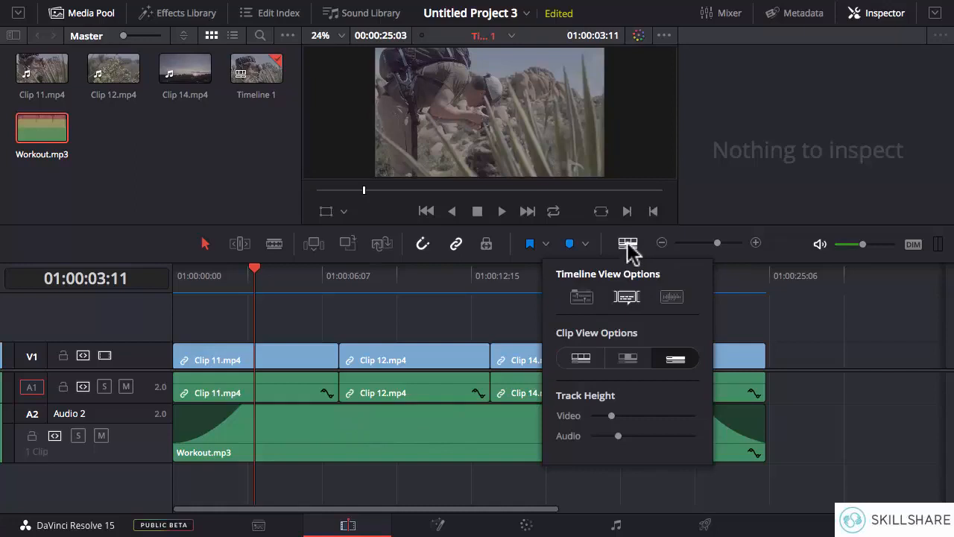
{"action": "left_click", "coordinate": [672, 297]}
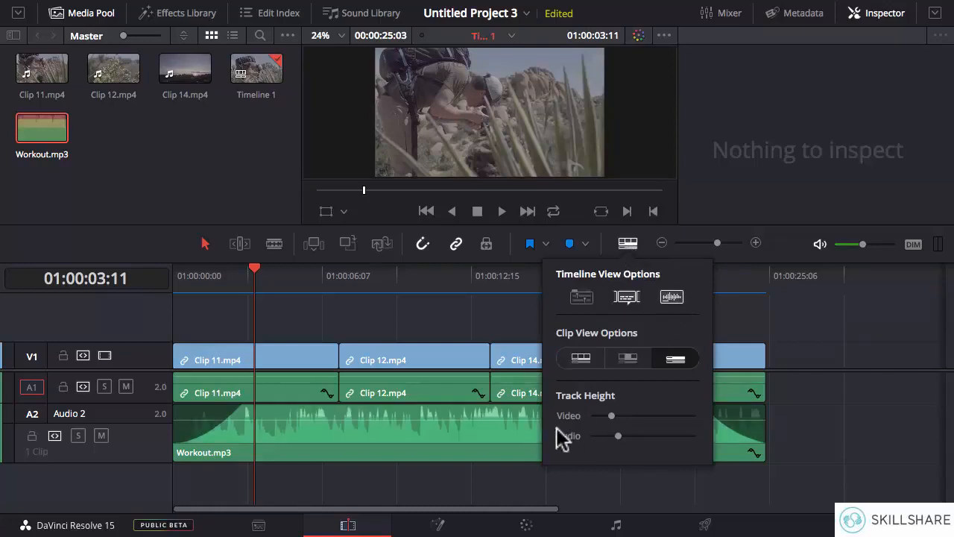
{"action": "left_click", "coordinate": [628, 245]}
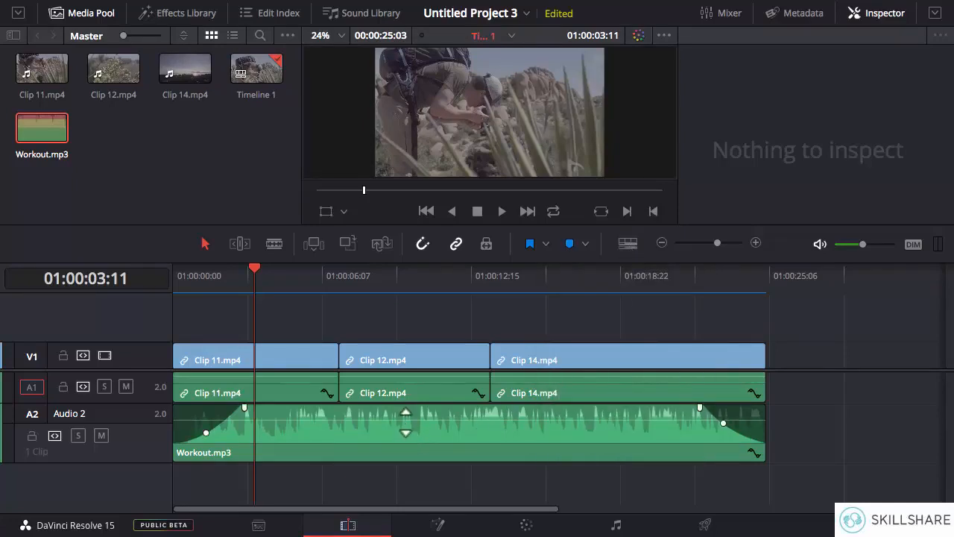
{"action": "mouse_move", "coordinate": [405, 422]}
{"action": "left_mouse_down"}
{"action": "mouse_move", "coordinate": [405, 443]}
{"action": "mouse_move", "coordinate": [405, 410]}
{"action": "mouse_move", "coordinate": [408, 426]}
{"action": "left_mouse_up"}
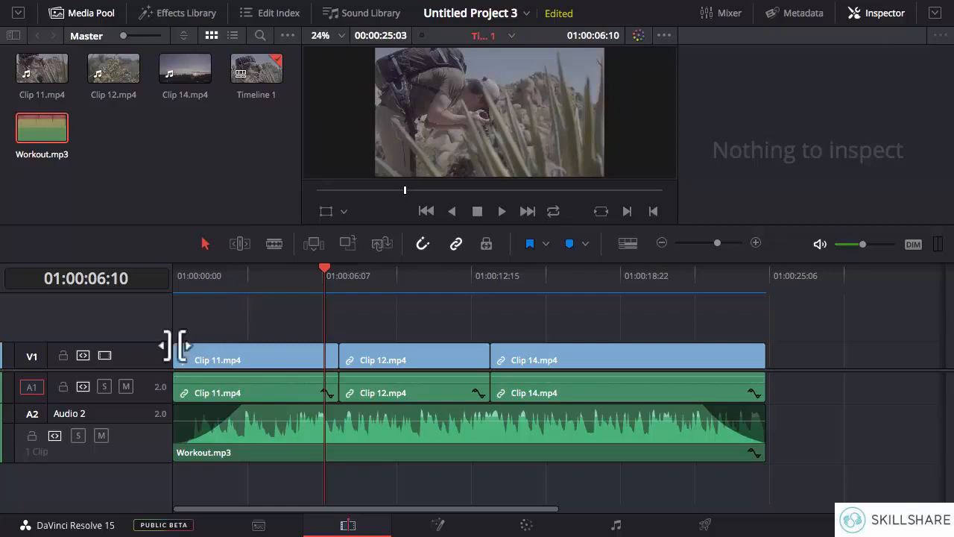
- Delete audio track A1 holding the video clips' original sound and play the timeline from its start
{"action": "right_click", "coordinate": [142, 391]}
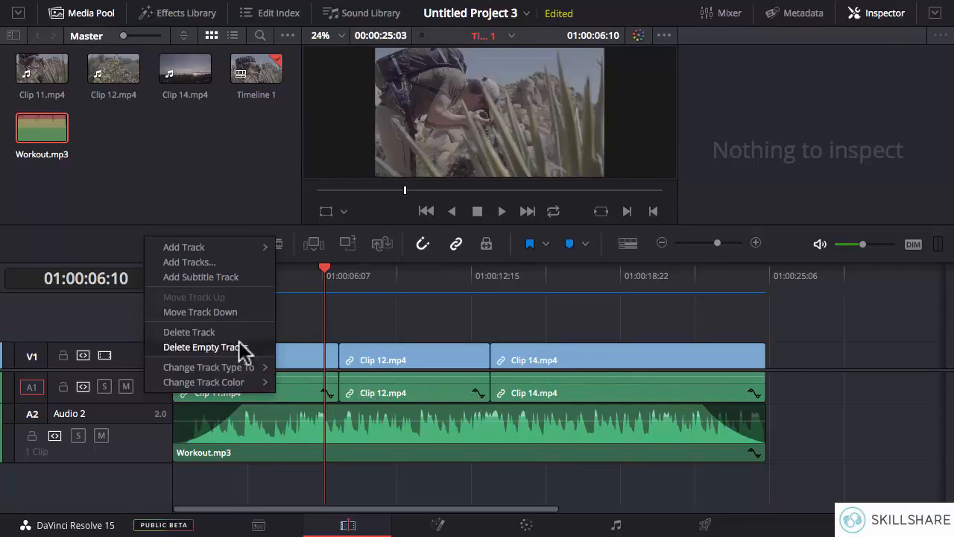
{"action": "left_click", "coordinate": [199, 333]}
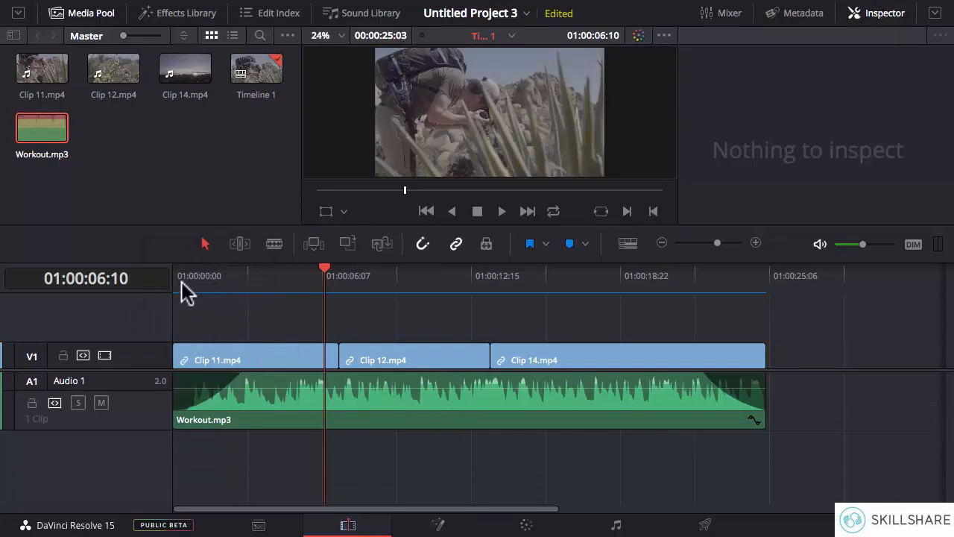
{"action": "key", "text": "Home"}
{"action": "key", "text": "space"}
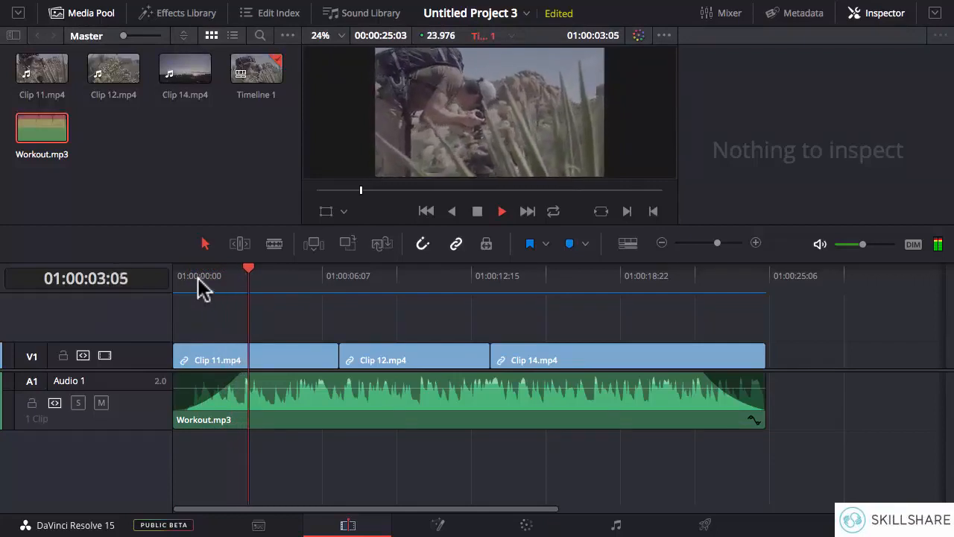
{"action": "key", "text": "space"}
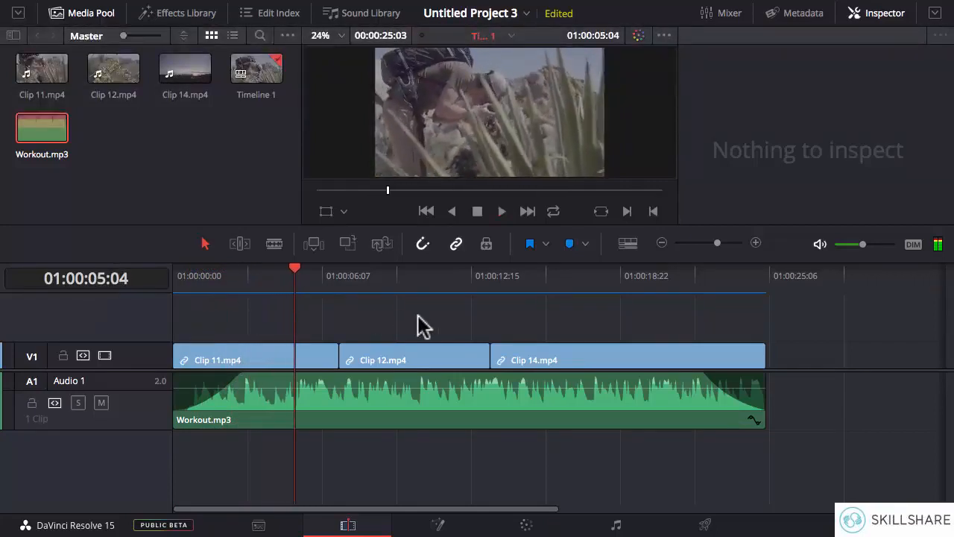
{"action": "mouse_move", "coordinate": [373, 393]}
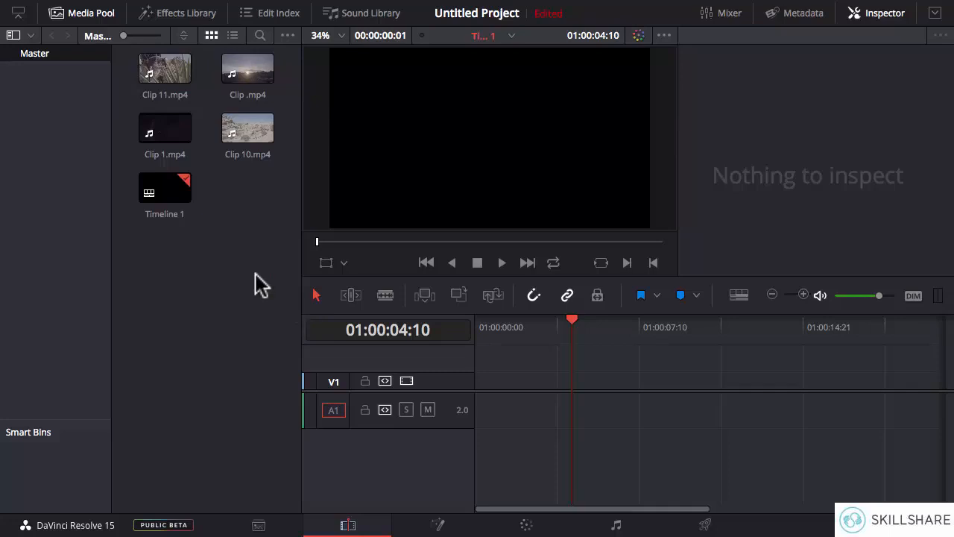
- Place Clip 11, Clip, Clip 1 and Clip 10 together at the start of the other project's empty timeline
{"action": "left_click_drag", "start_coordinate": [288, 63], "coordinate": [177, 137]}
{"action": "left_click_drag", "start_coordinate": [162, 63], "coordinate": [478, 416]}
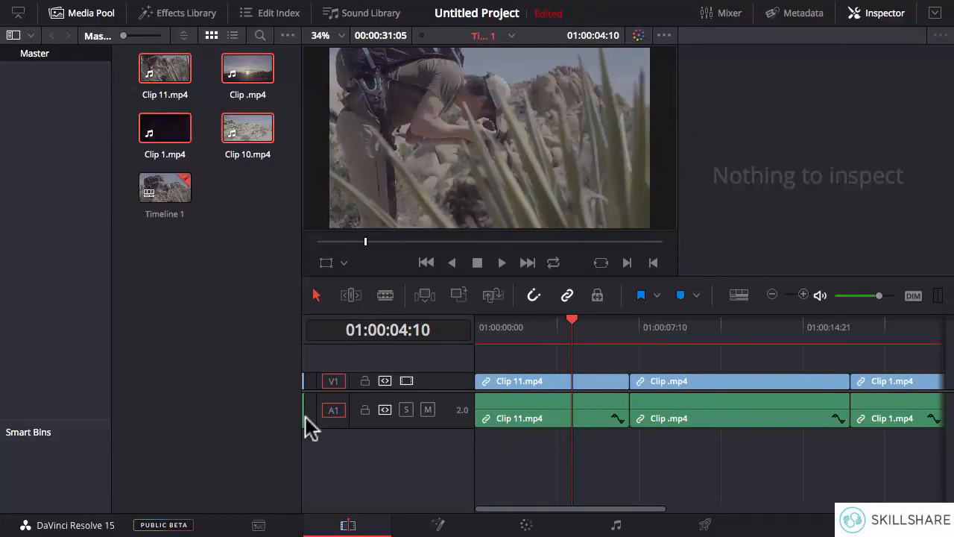
- Import Humidity.mp3 from the Music folder into the project's Master bin
{"action": "left_click", "coordinate": [267, 526]}
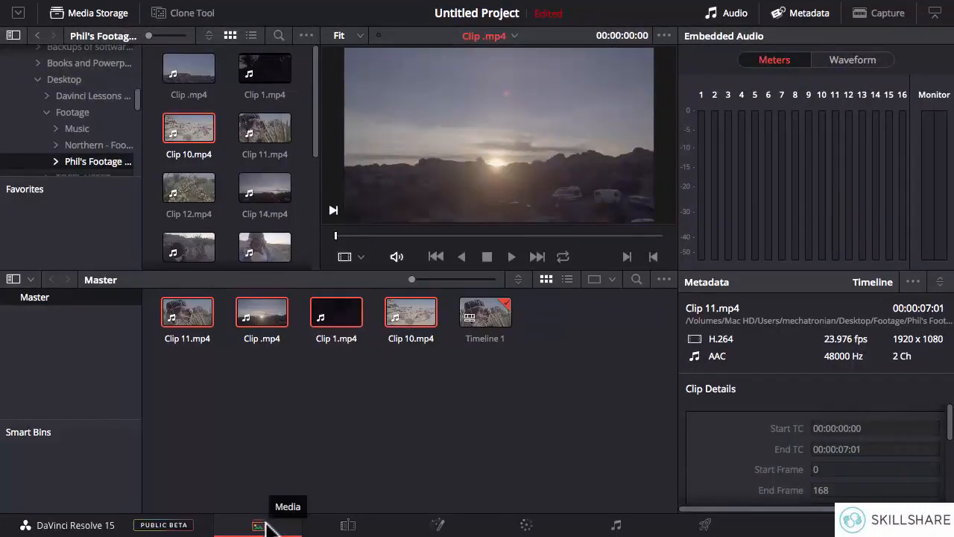
{"action": "left_click", "coordinate": [78, 128]}
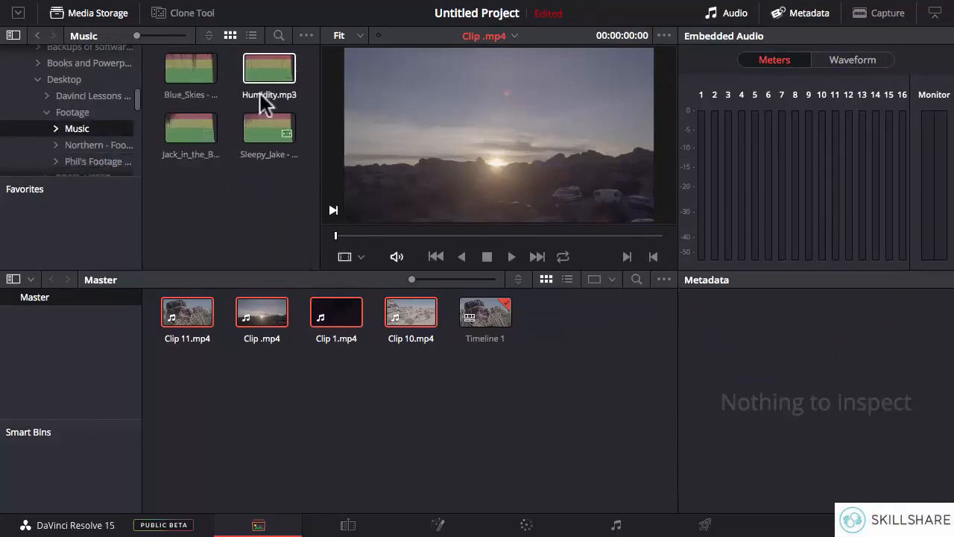
{"action": "left_click", "coordinate": [262, 74]}
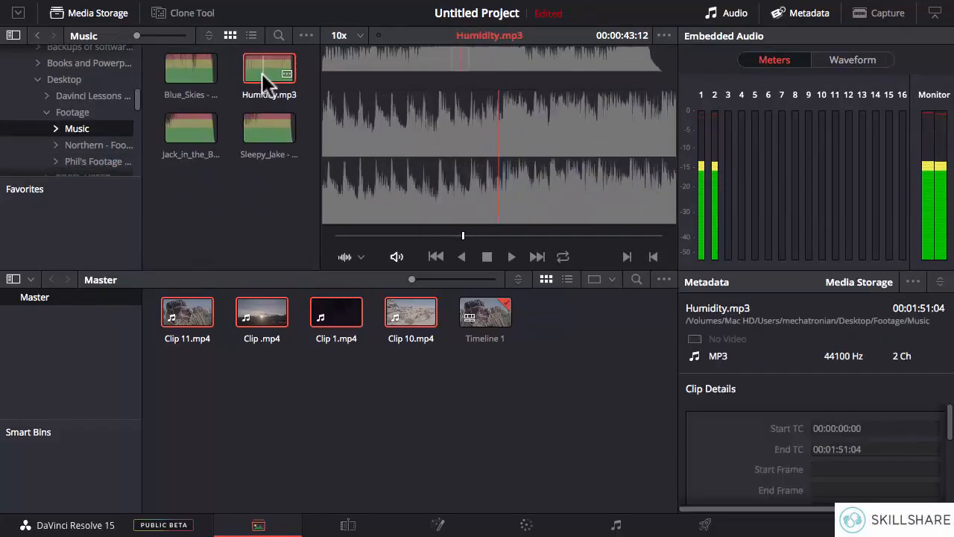
{"action": "left_click_drag", "start_coordinate": [262, 95], "coordinate": [567, 351]}
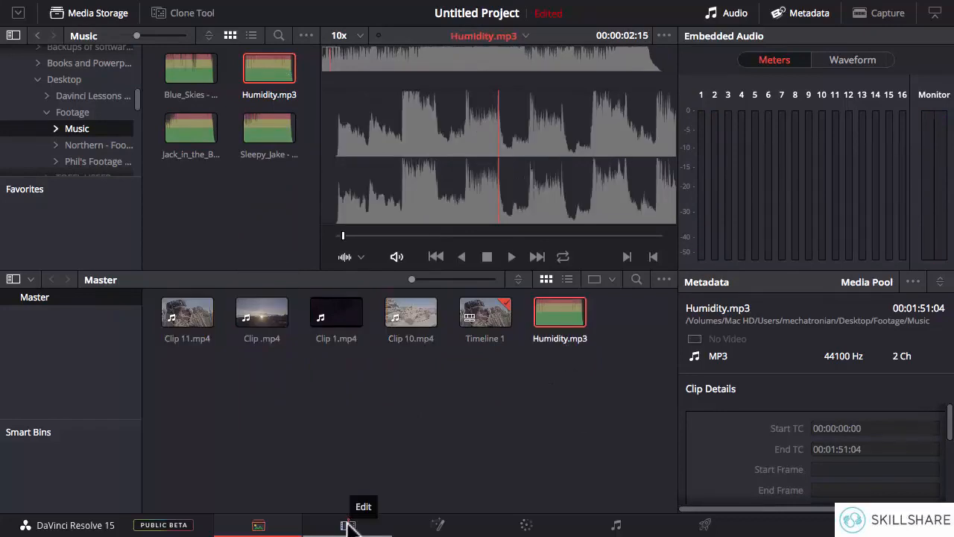
- Place Humidity.mp3 on a new audio track A2 at the timeline's start and hide the media pool
{"action": "left_click", "coordinate": [348, 526]}
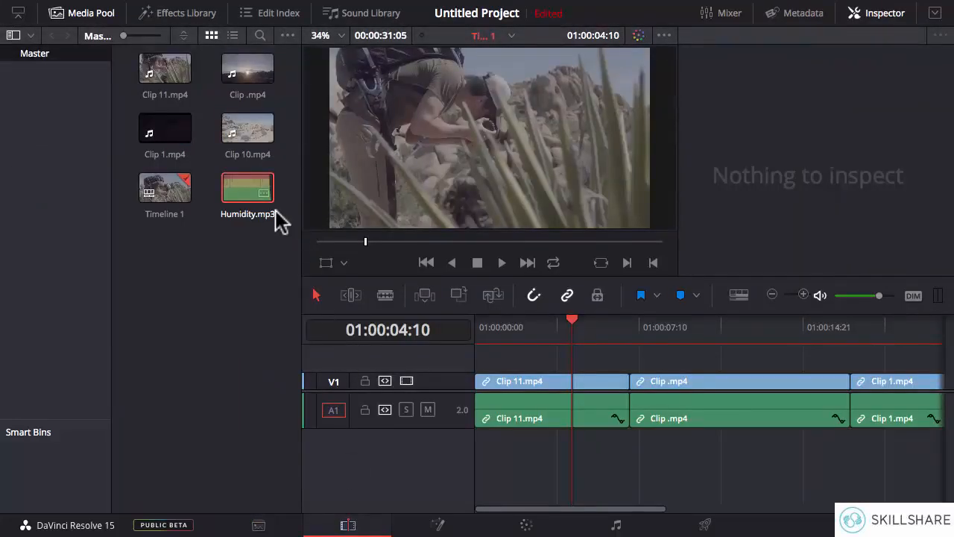
{"action": "left_click_drag", "start_coordinate": [246, 189], "coordinate": [484, 467]}
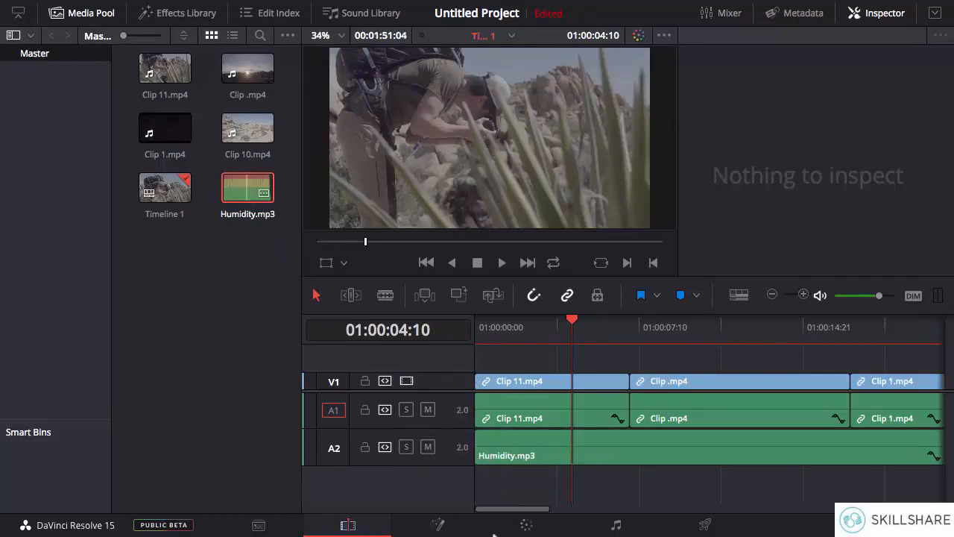
{"action": "left_click", "coordinate": [89, 13]}
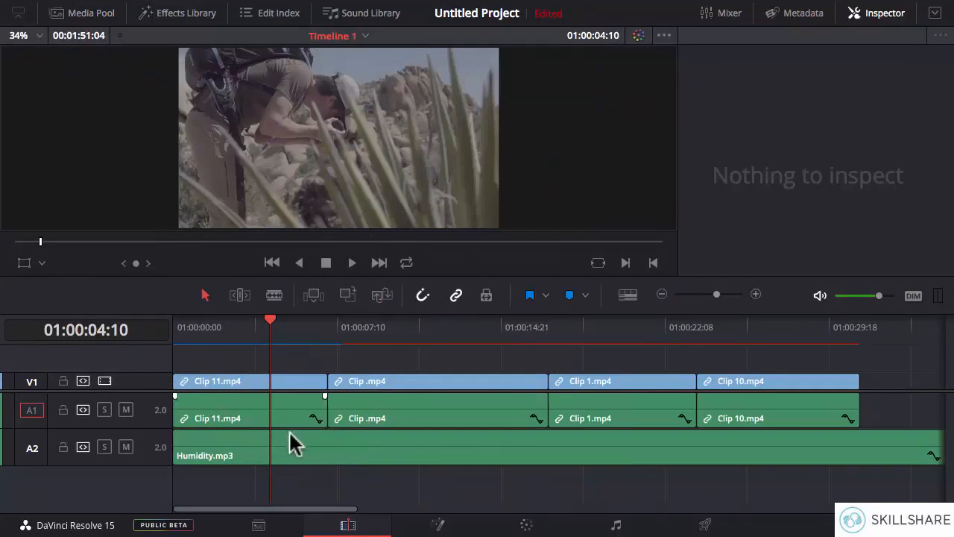
- Turn on audio waveforms for the timeline clips
{"action": "left_click", "coordinate": [333, 452]}
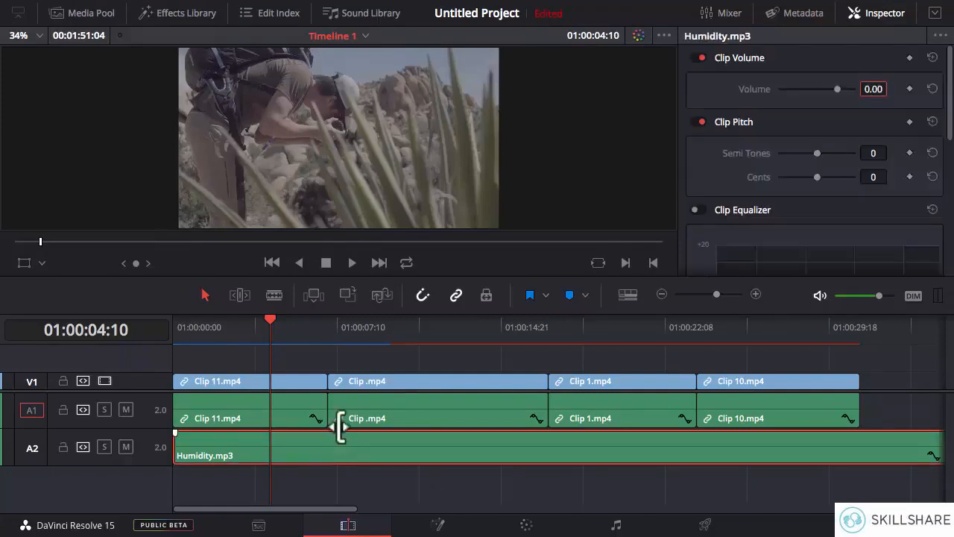
{"action": "left_click", "coordinate": [628, 296]}
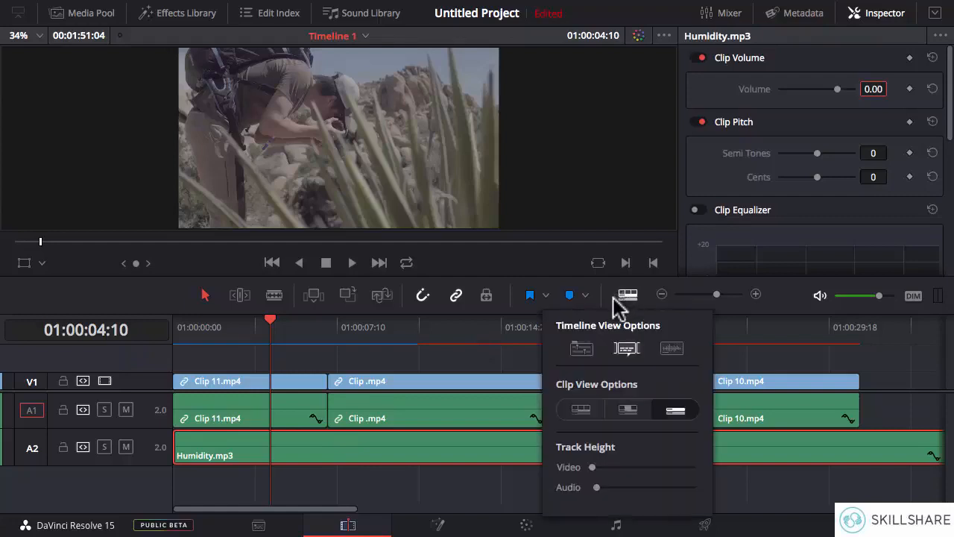
{"action": "left_click", "coordinate": [672, 350]}
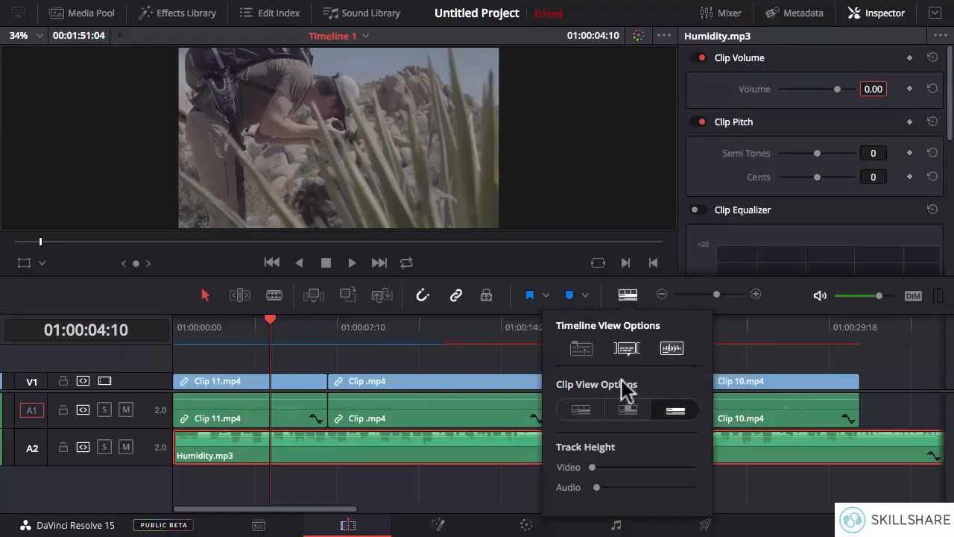
{"action": "left_click", "coordinate": [403, 494]}
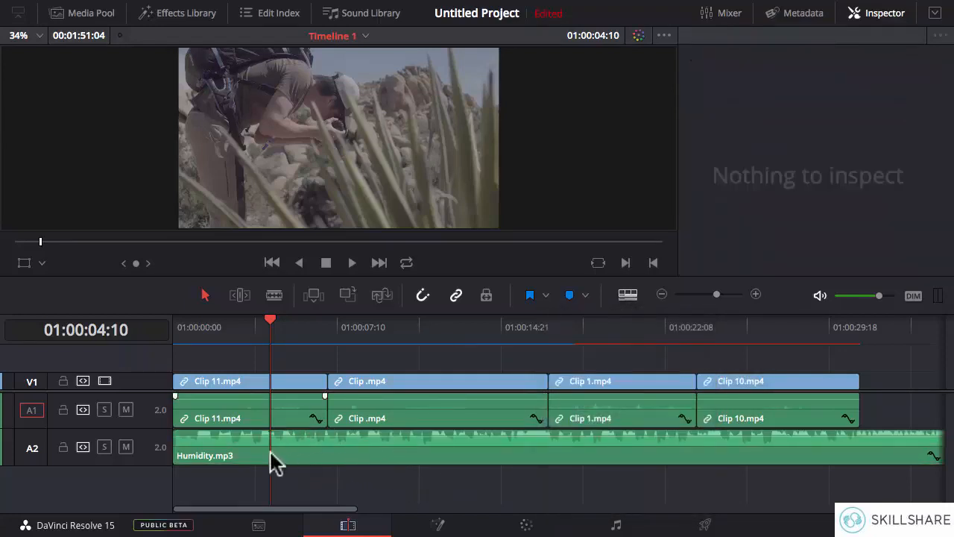
- Play the first few seconds of the timeline to hear the music under the clips' audio
{"action": "left_click_drag", "start_coordinate": [271, 328], "coordinate": [179, 330]}
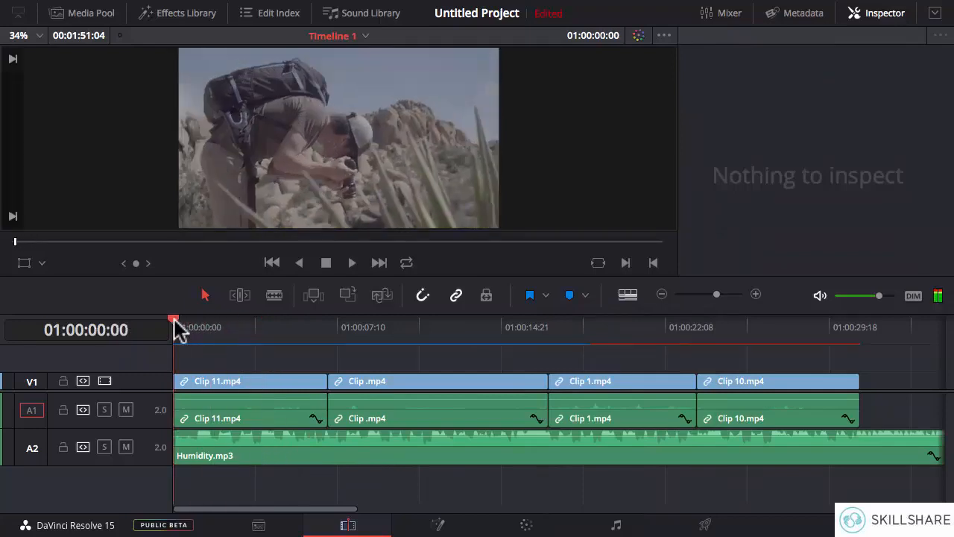
{"action": "left_click", "coordinate": [352, 263]}
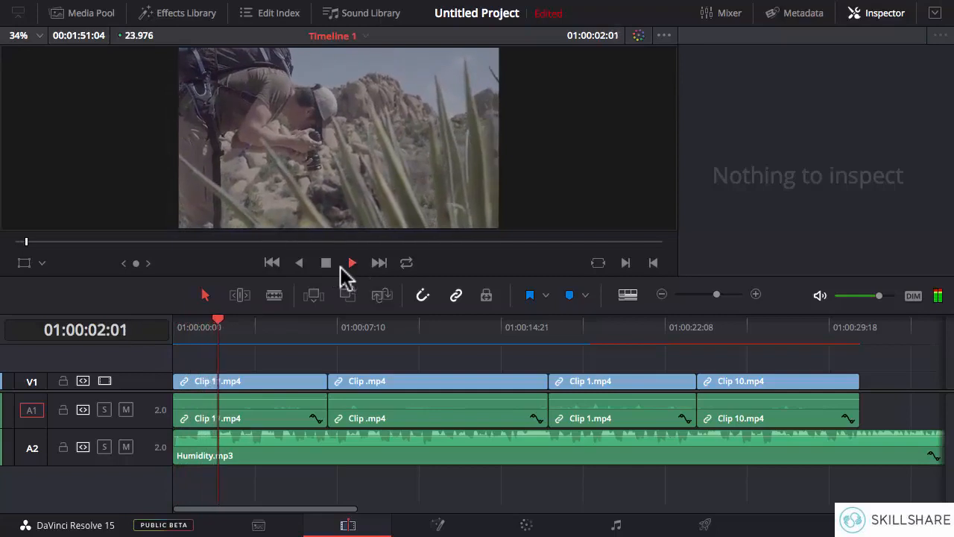
{"action": "left_click", "coordinate": [325, 263]}
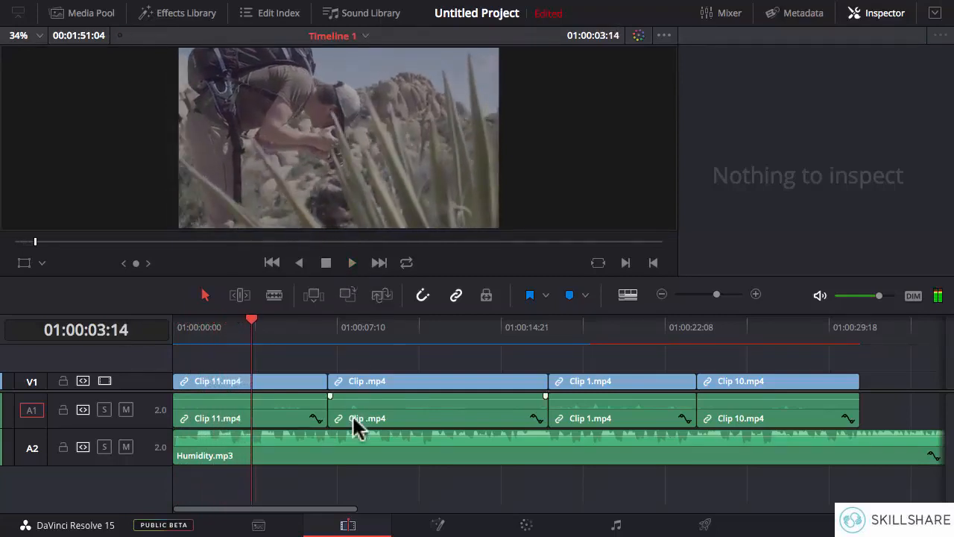
- Lower the Humidity.mp3 clip volume to -7.33, play a short stretch to check it, and close the clip's properties
{"action": "left_click", "coordinate": [300, 447]}
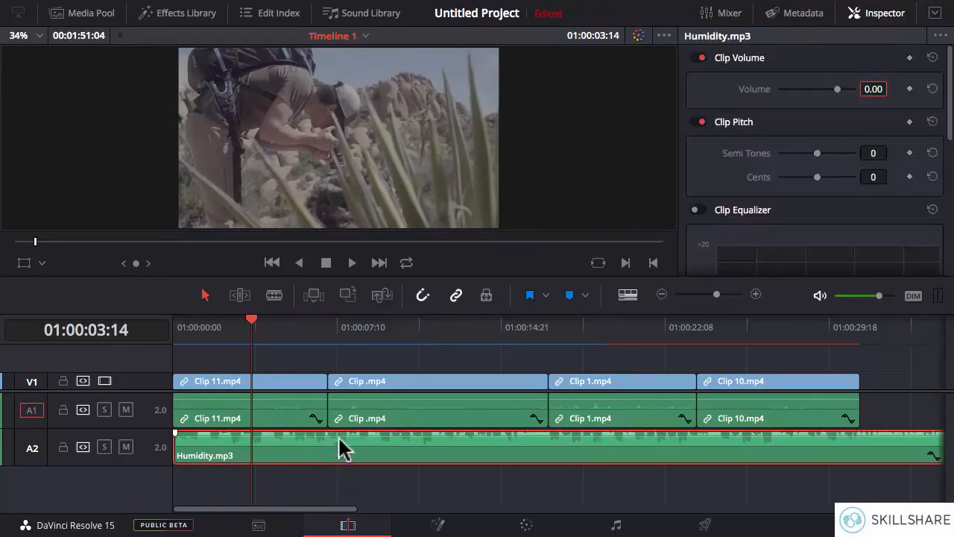
{"action": "left_click", "coordinate": [877, 13]}
{"action": "left_click", "coordinate": [879, 14]}
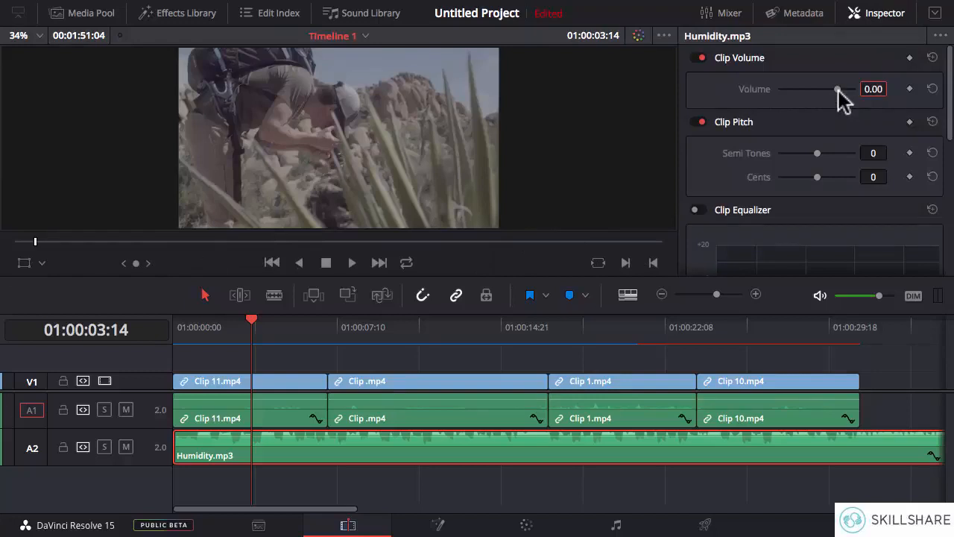
{"action": "left_click_drag", "start_coordinate": [837, 90], "coordinate": [832, 90]}
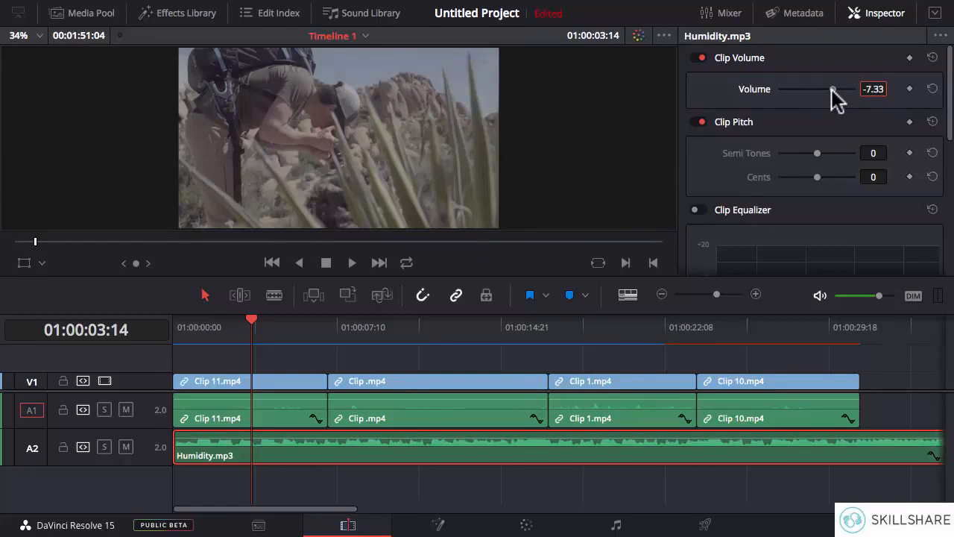
{"action": "left_click", "coordinate": [352, 263]}
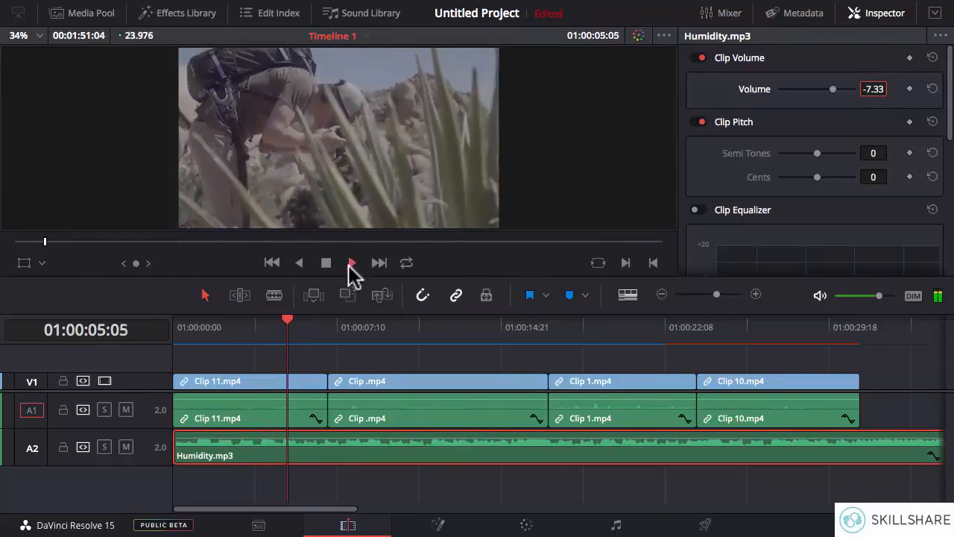
{"action": "left_click", "coordinate": [328, 266]}
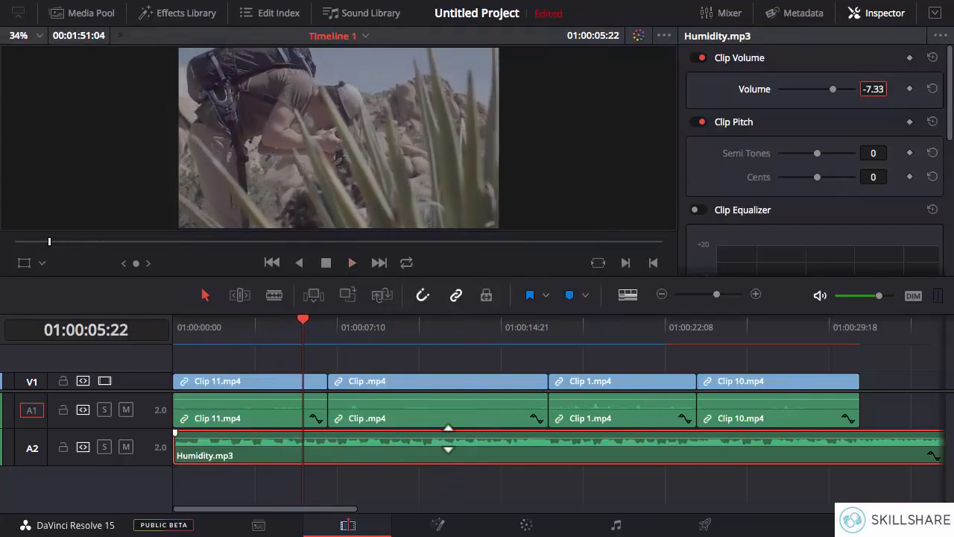
{"action": "left_click", "coordinate": [881, 15]}
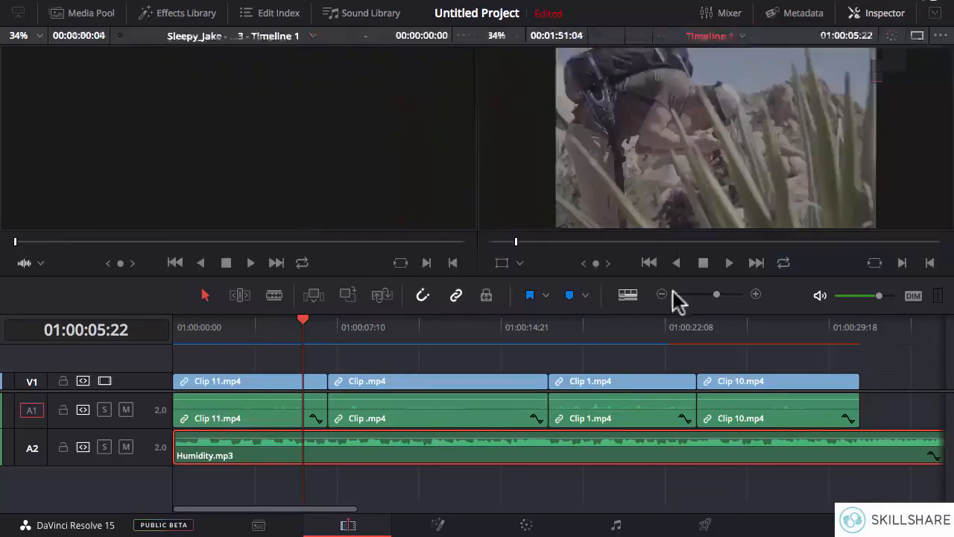
- Enlarge the timeline area and adjust the Humidity.mp3 level directly with its volume line on track A2
{"action": "left_click", "coordinate": [755, 294]}
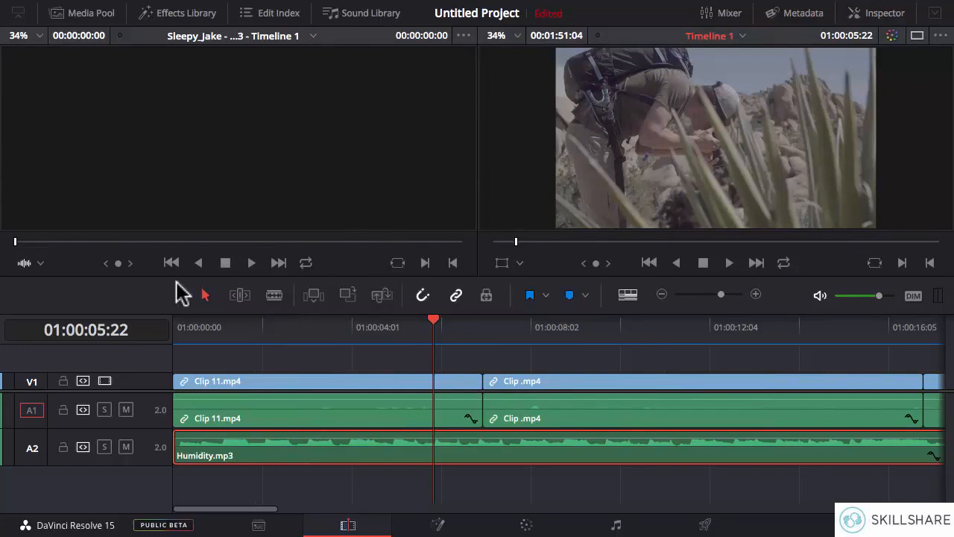
{"action": "left_click_drag", "start_coordinate": [175, 276], "coordinate": [188, 213]}
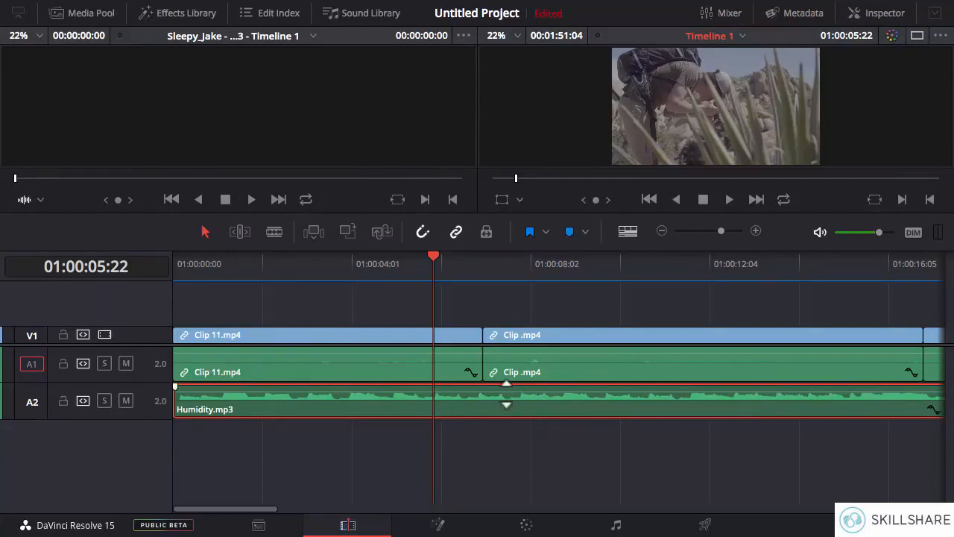
{"action": "left_click_drag", "start_coordinate": [506, 393], "coordinate": [499, 404]}
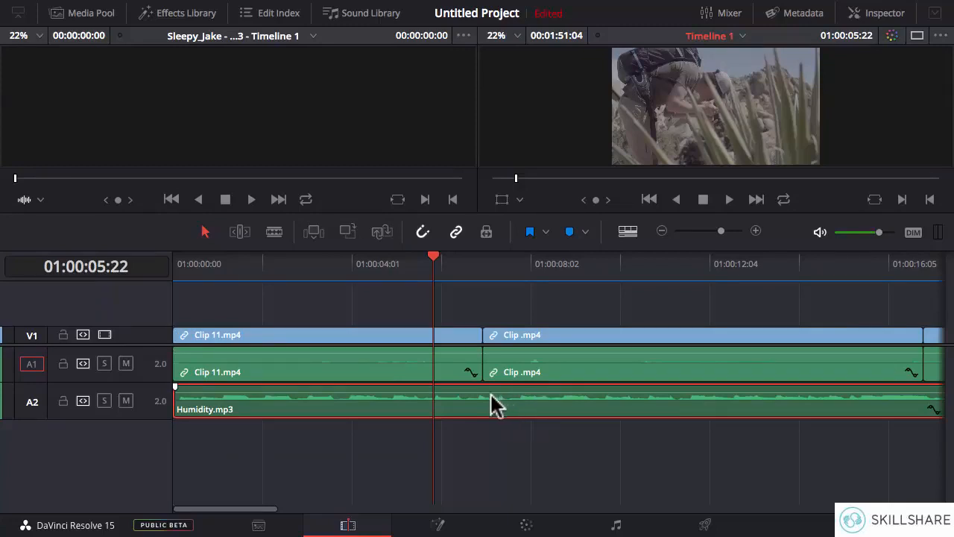
{"action": "left_click_drag", "start_coordinate": [498, 405], "coordinate": [496, 401]}
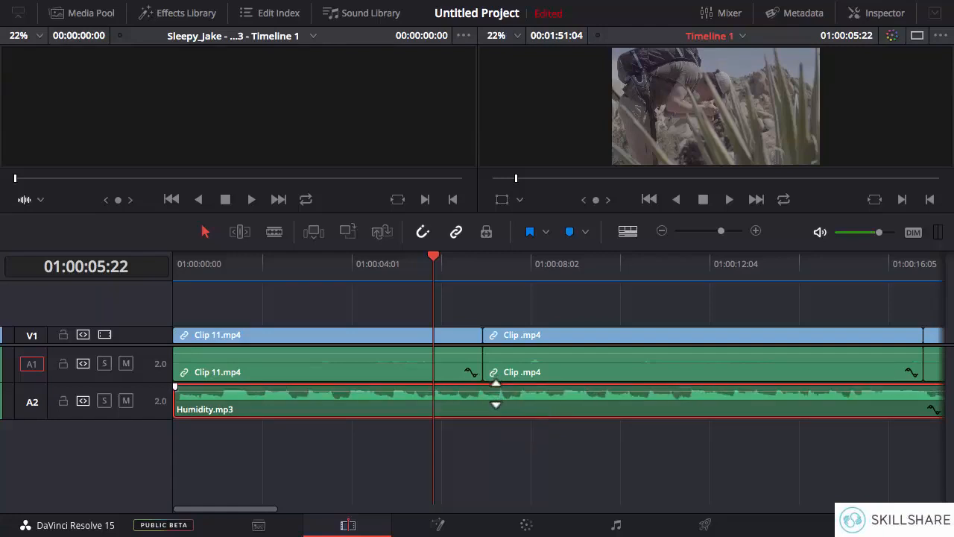
- Play the end of Clip 11 and the start of Clip 1 to check the music against the original audio
{"action": "left_click", "coordinate": [727, 200]}
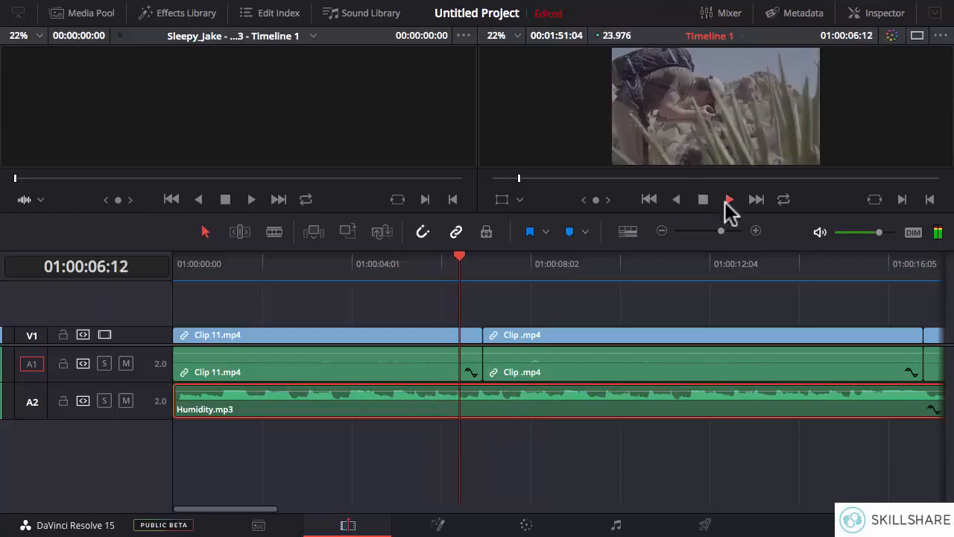
{"action": "left_click", "coordinate": [703, 200]}
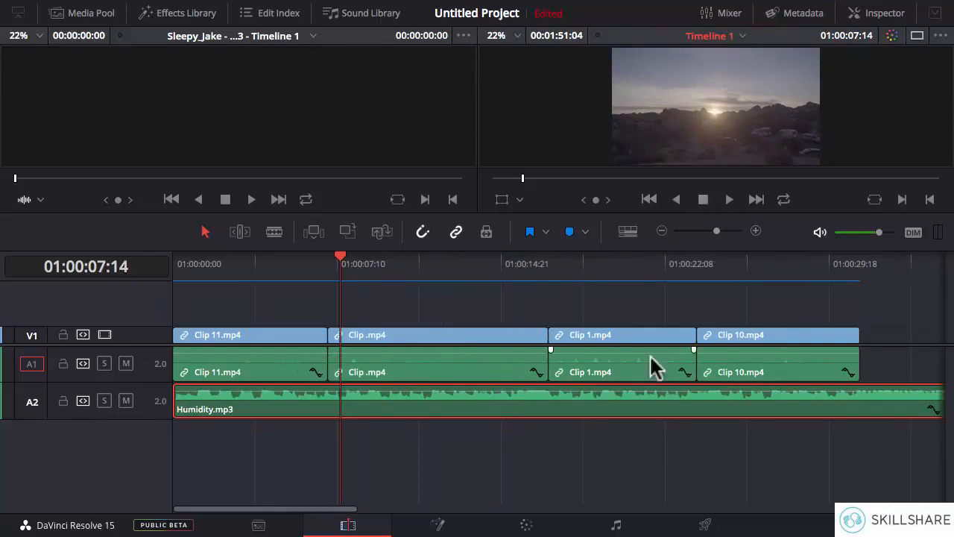
{"action": "left_click", "coordinate": [547, 267]}
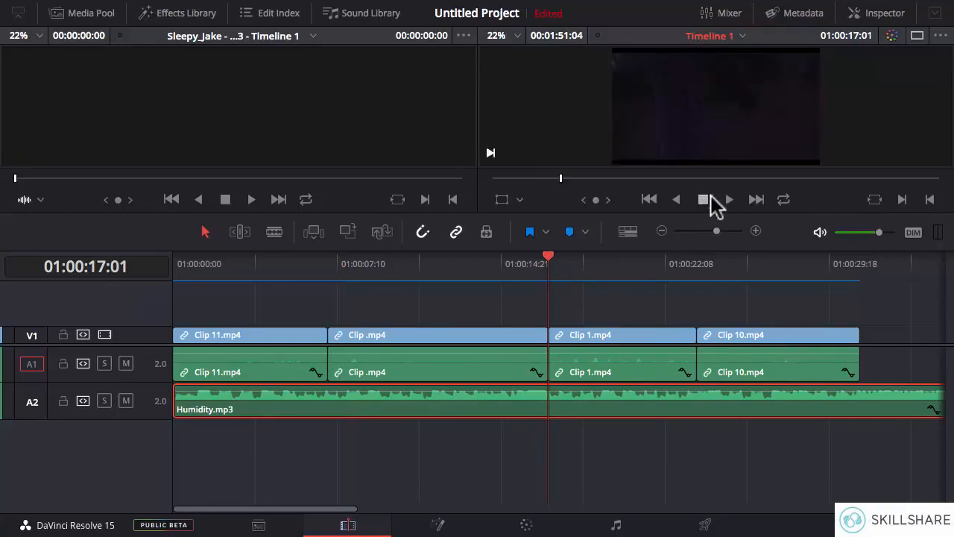
{"action": "left_click", "coordinate": [721, 201]}
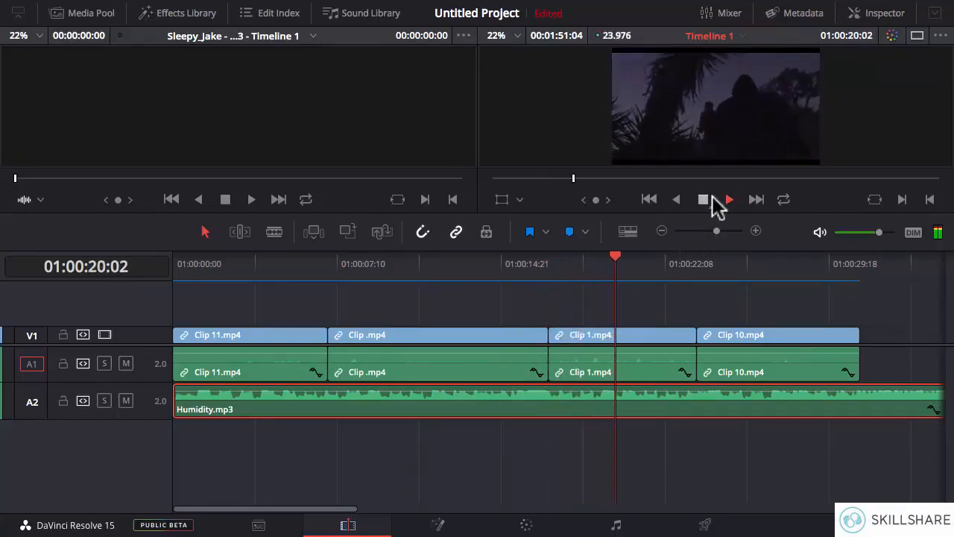
{"action": "left_click", "coordinate": [704, 200]}
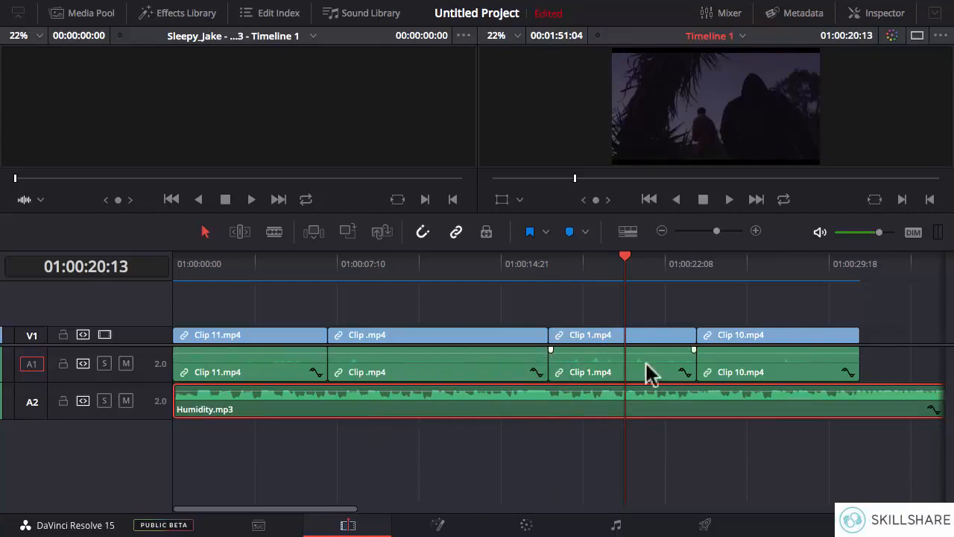
- Mute audio track A1 with the clips' original sound and play part of the second clip with only the music
{"action": "left_click", "coordinate": [126, 363]}
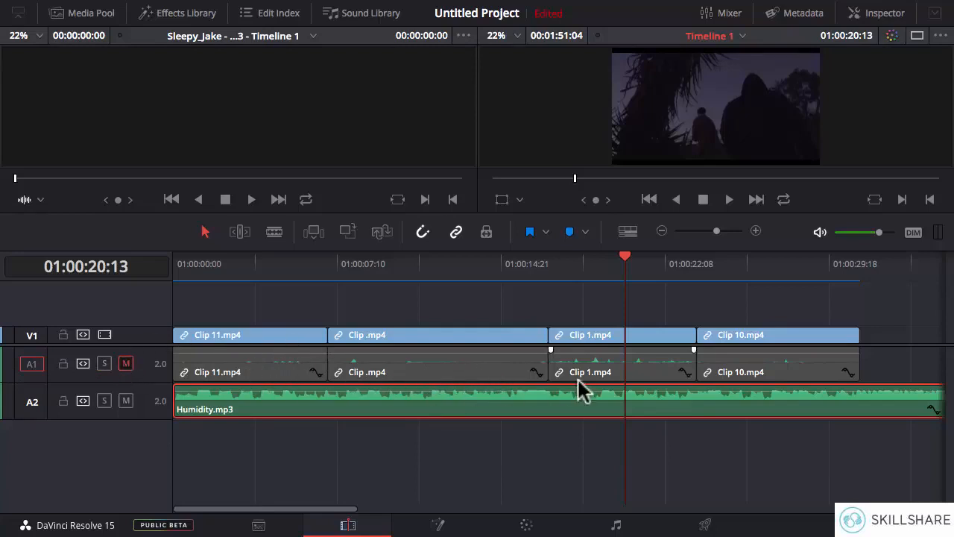
{"action": "left_click", "coordinate": [125, 363]}
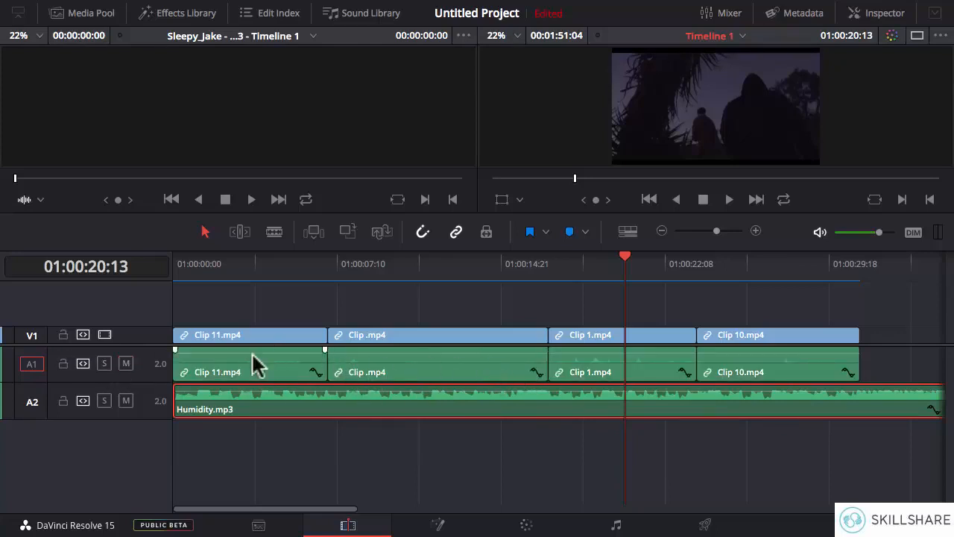
{"action": "left_click", "coordinate": [125, 363]}
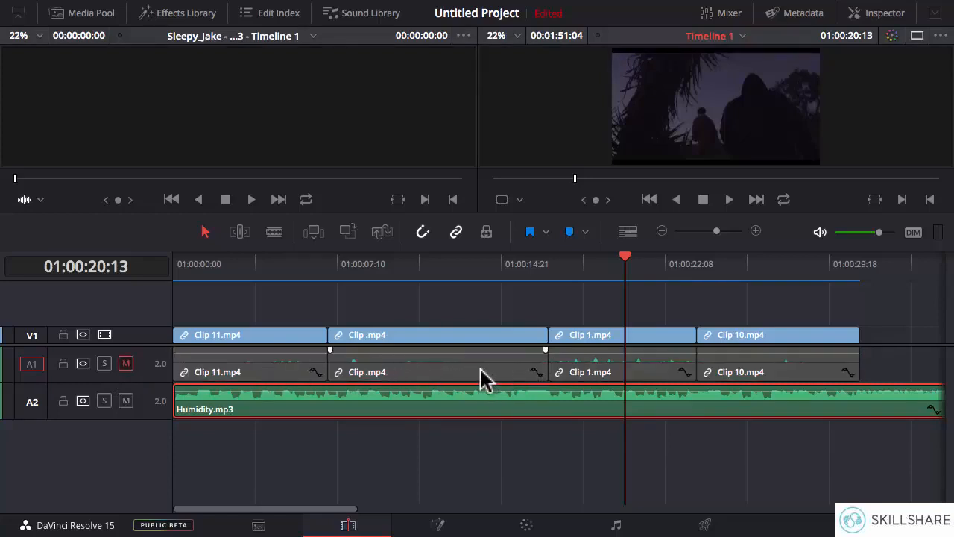
{"action": "left_click", "coordinate": [382, 266]}
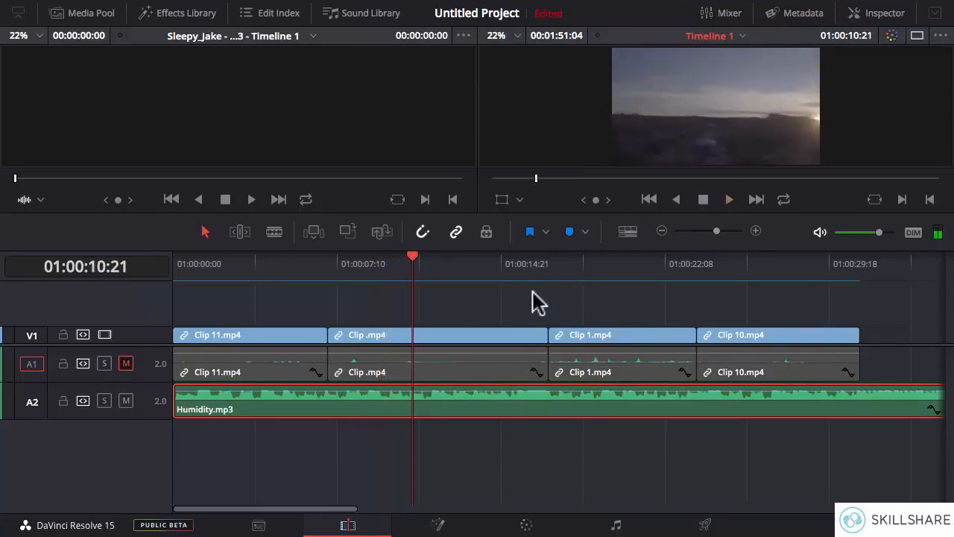
- Trim the end of Humidity.mp3 on track A2 so it finishes together with Clip 10.mp4
{"action": "left_click", "coordinate": [662, 235]}
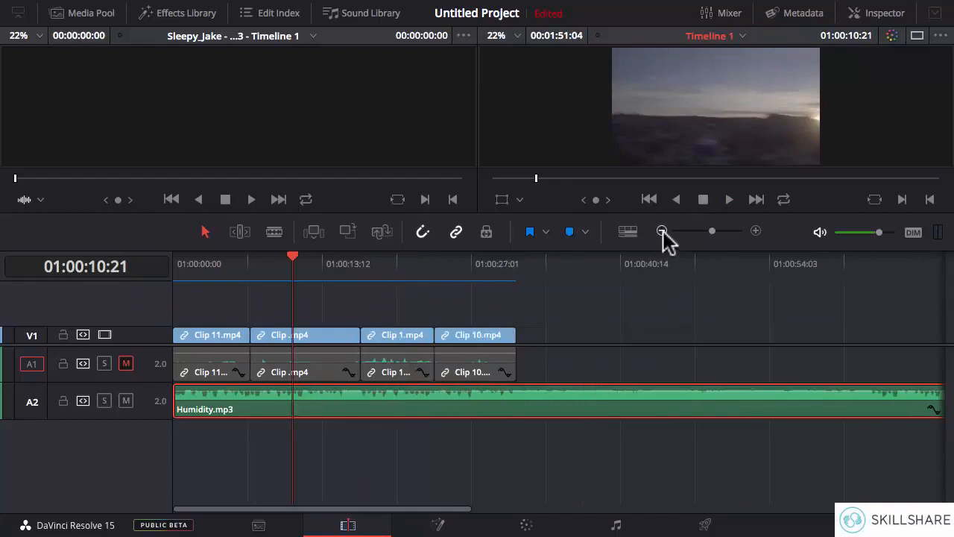
{"action": "left_click", "coordinate": [662, 231]}
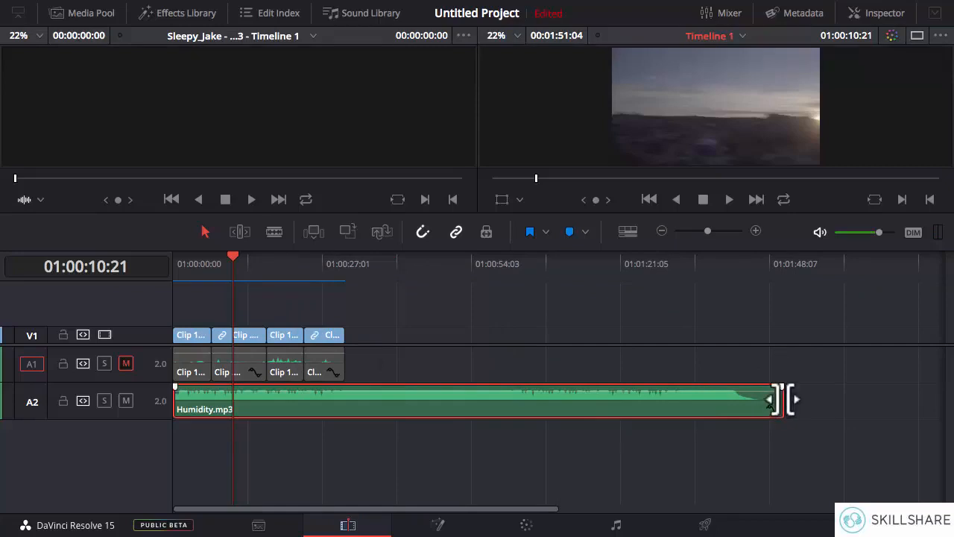
{"action": "left_click_drag", "start_coordinate": [782, 399], "coordinate": [346, 394]}
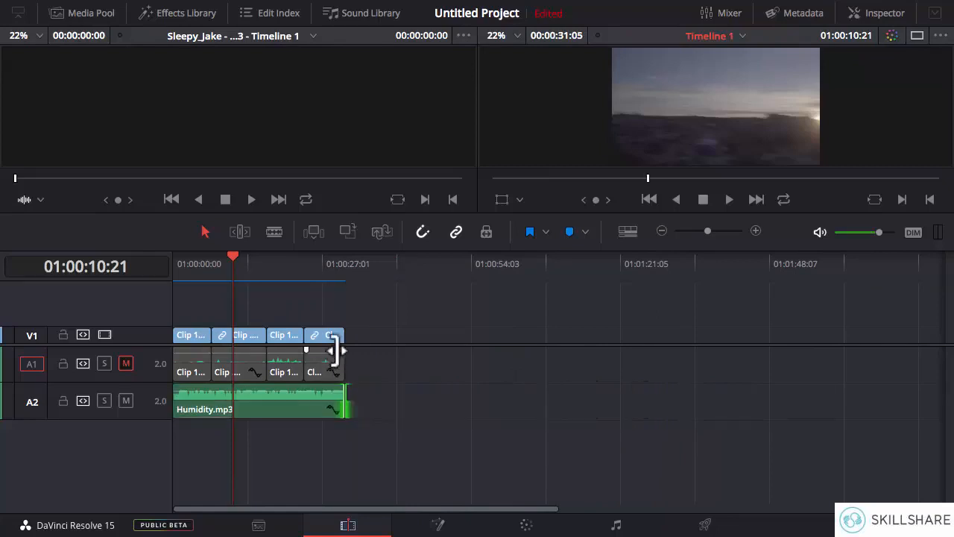
{"action": "left_click", "coordinate": [755, 232]}
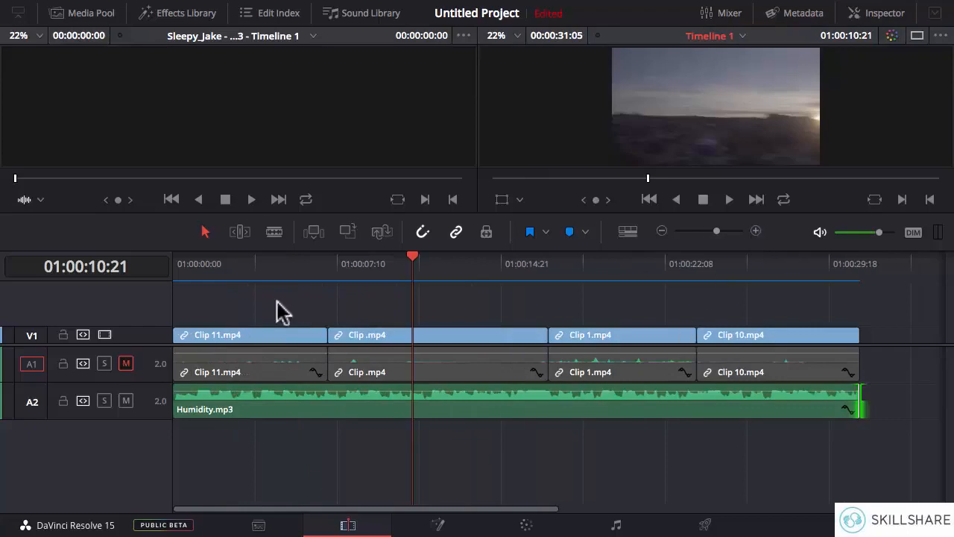
- Play the first second of the timeline twice from the beginning to check how abruptly the music starts
{"action": "left_click_drag", "start_coordinate": [206, 269], "coordinate": [169, 271]}
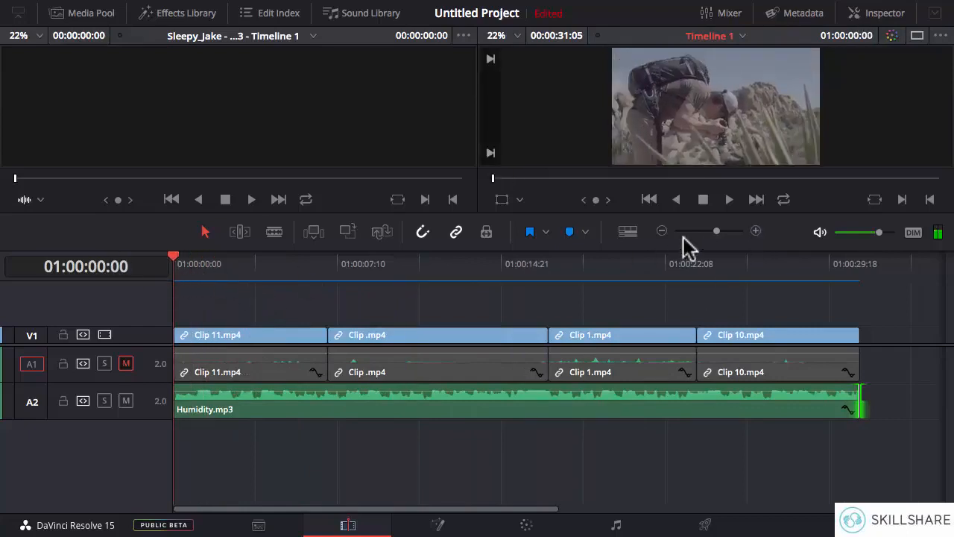
{"action": "left_click", "coordinate": [728, 201]}
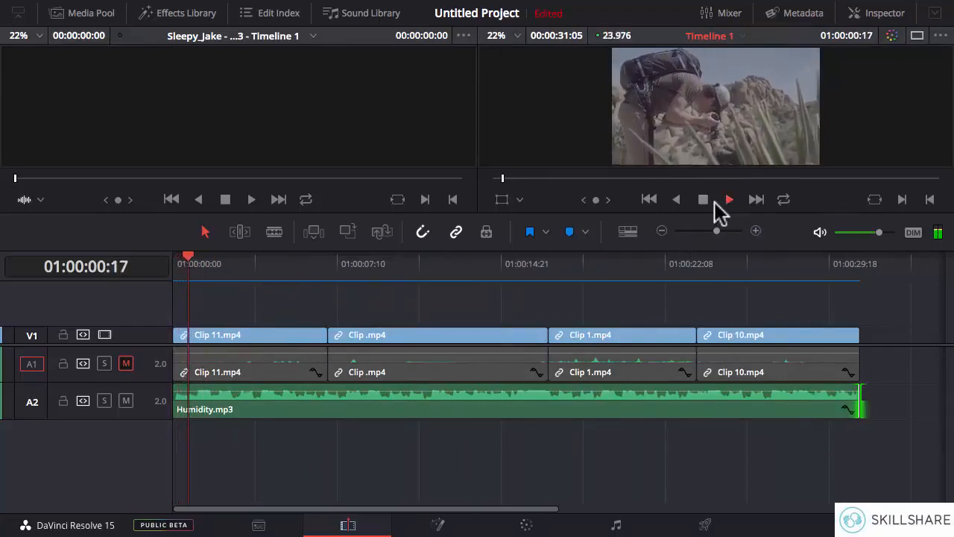
{"action": "left_click", "coordinate": [702, 200]}
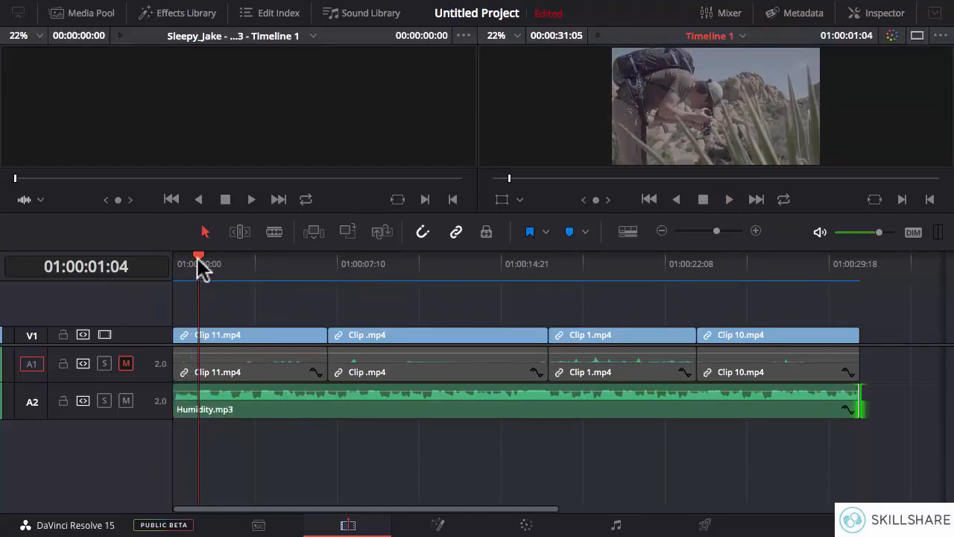
{"action": "left_click_drag", "start_coordinate": [198, 259], "coordinate": [176, 258]}
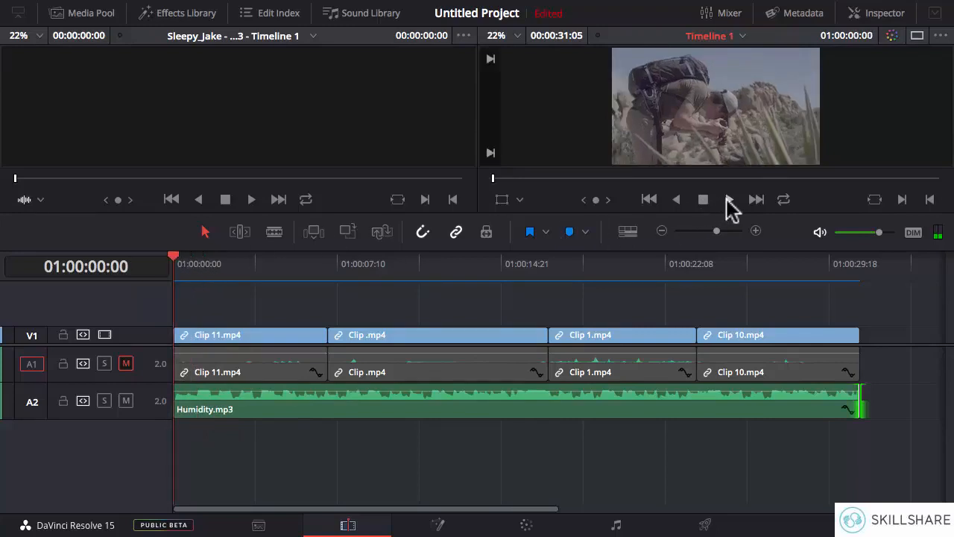
{"action": "left_click", "coordinate": [728, 199]}
{"action": "left_click", "coordinate": [705, 200]}
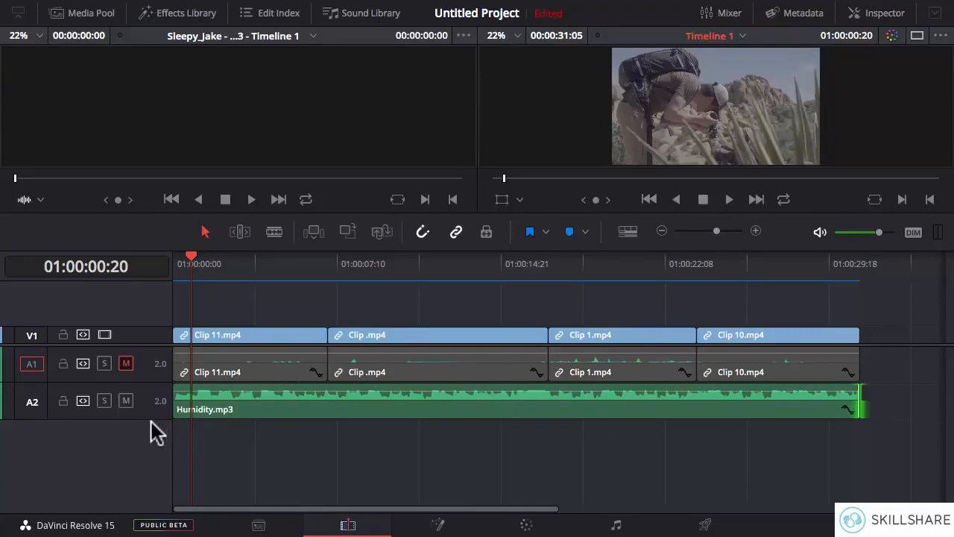
- Make track A2 taller, add a fade-out of about 3 seconds to the end of Humidity.mp3 and play the ending
{"action": "left_click_drag", "start_coordinate": [152, 417], "coordinate": [148, 454]}
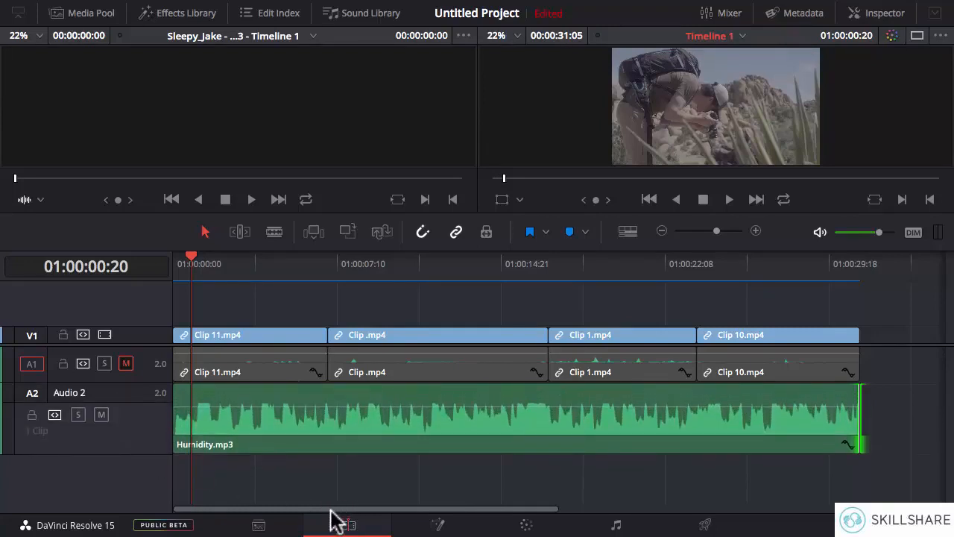
{"action": "mouse_move", "coordinate": [863, 385]}
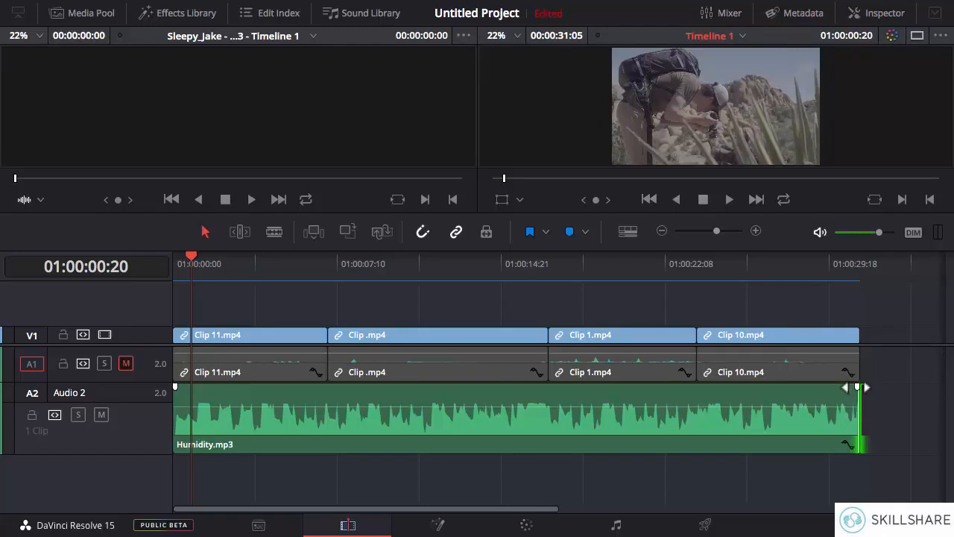
{"action": "left_click_drag", "start_coordinate": [857, 387], "coordinate": [792, 387]}
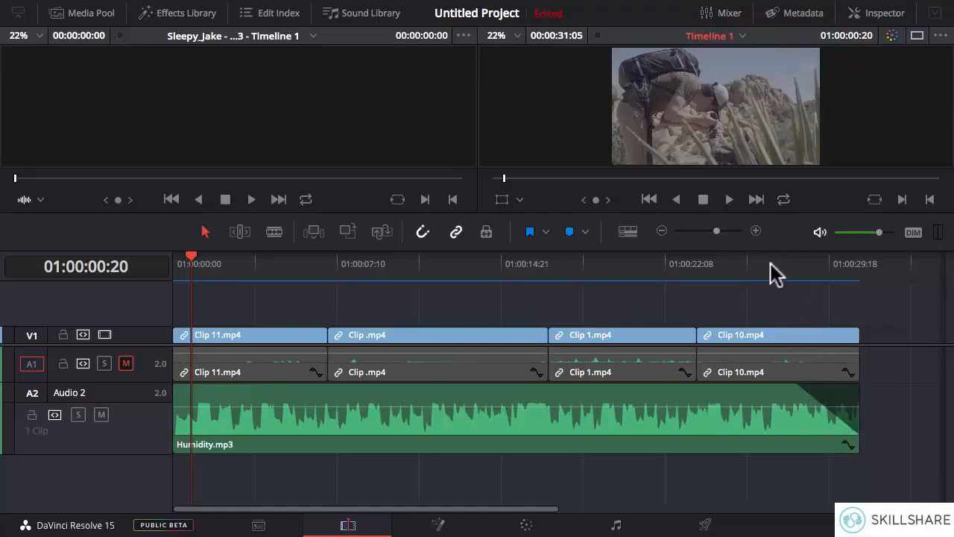
{"action": "left_click", "coordinate": [772, 274]}
{"action": "left_click", "coordinate": [729, 199]}
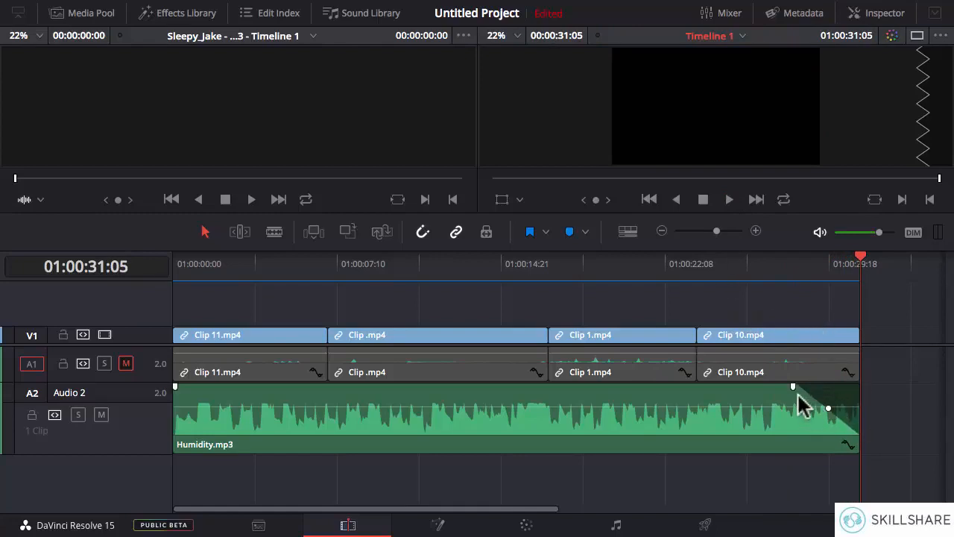
- Lengthen the Humidity.mp3 fade-out slightly, bend its curve inward for a faster initial drop, and play from 01:00:26:07
{"action": "left_click_drag", "start_coordinate": [792, 386], "coordinate": [784, 386]}
{"action": "mouse_move", "coordinate": [823, 409]}
{"action": "left_mouse_down"}
{"action": "mouse_move", "coordinate": [833, 400]}
{"action": "mouse_move", "coordinate": [812, 415]}
{"action": "left_mouse_up"}
{"action": "mouse_move", "coordinate": [812, 414]}
{"action": "left_mouse_down"}
{"action": "mouse_move", "coordinate": [825, 405]}
{"action": "mouse_move", "coordinate": [812, 412]}
{"action": "left_mouse_up"}
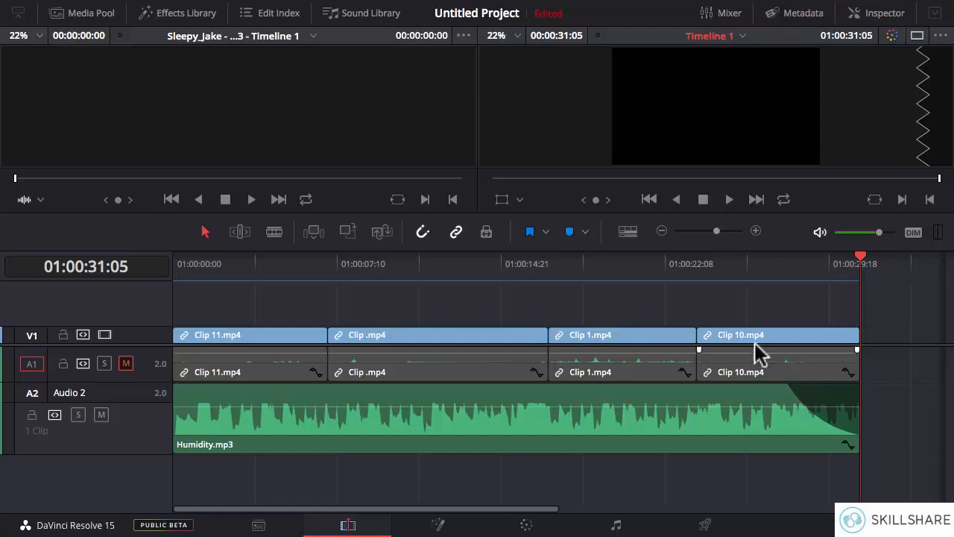
{"action": "left_click", "coordinate": [752, 270]}
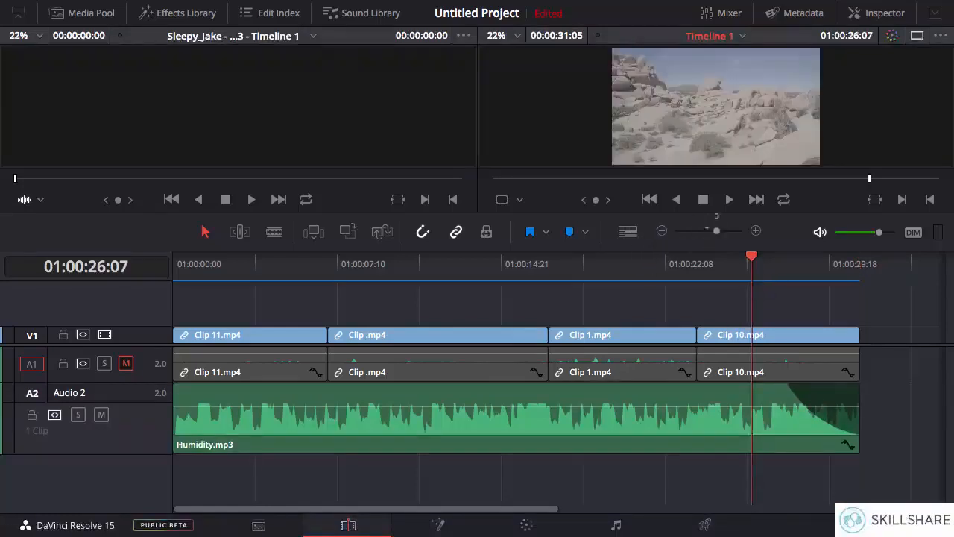
{"action": "left_click", "coordinate": [729, 200]}
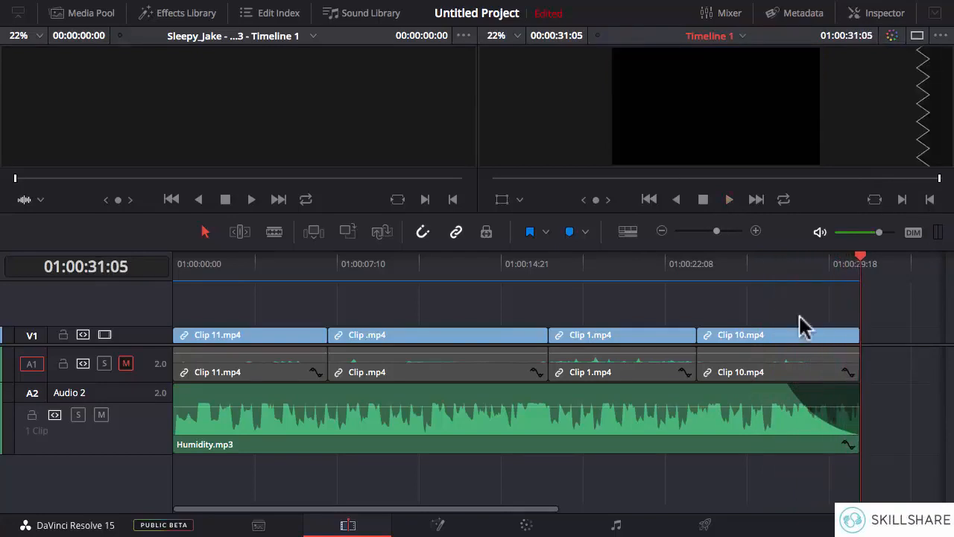
- Add a fade-in of about 3 seconds to the start of Humidity.mp3, bend its curve inward, and play the opening
{"action": "mouse_move", "coordinate": [790, 391]}
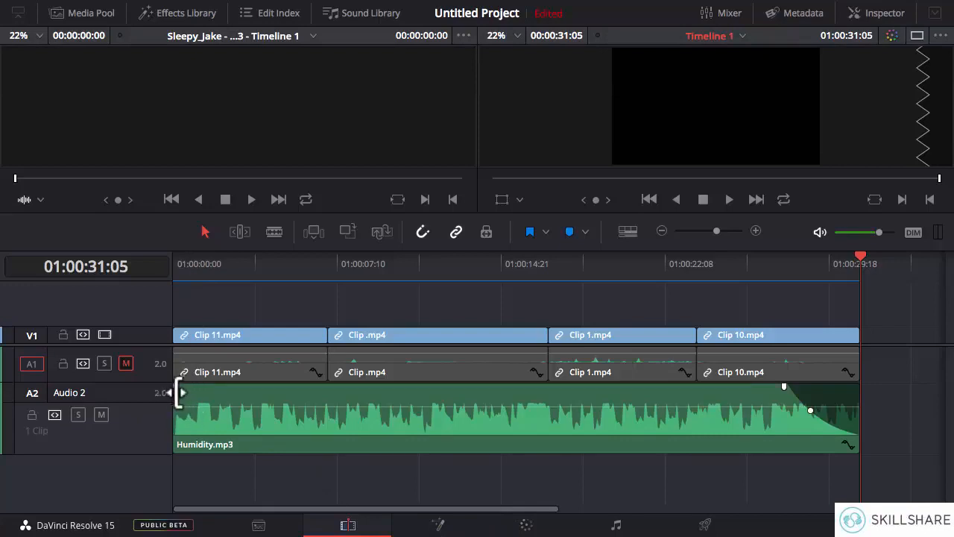
{"action": "left_click_drag", "start_coordinate": [175, 387], "coordinate": [225, 410]}
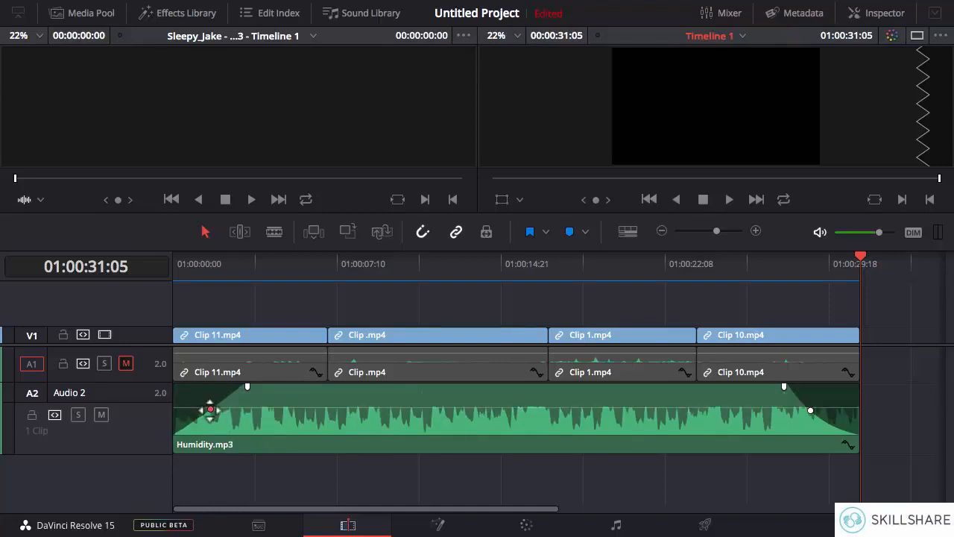
{"action": "left_click_drag", "start_coordinate": [212, 411], "coordinate": [217, 416]}
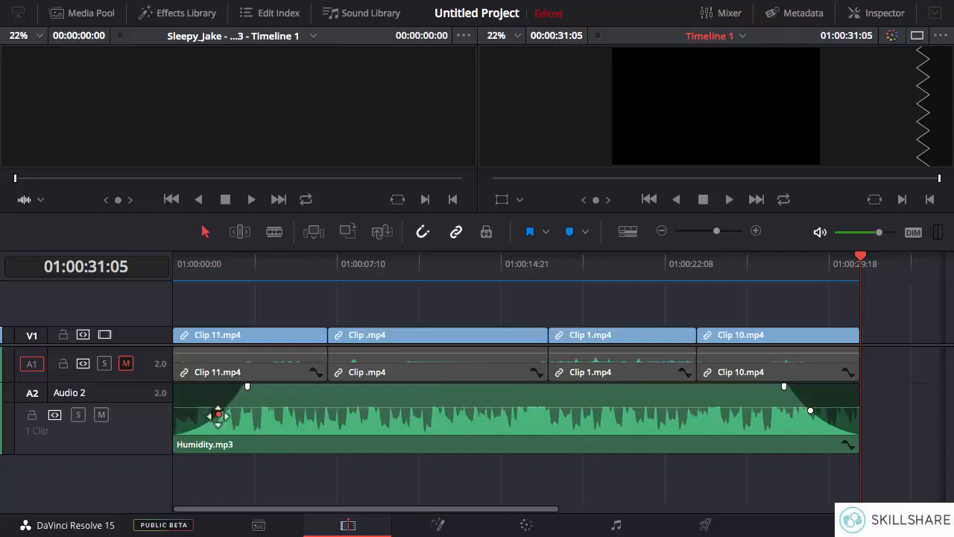
{"action": "left_click", "coordinate": [173, 265]}
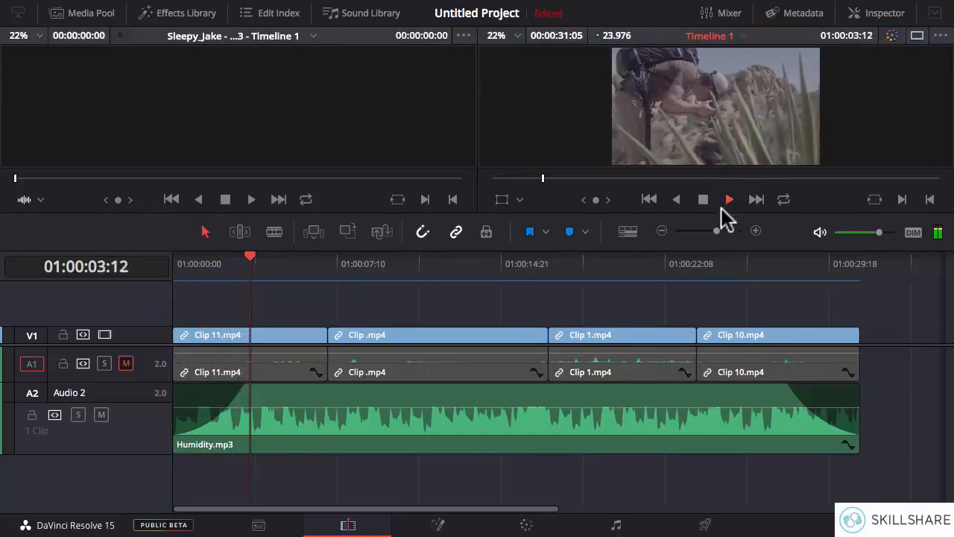
{"action": "left_click", "coordinate": [703, 199]}
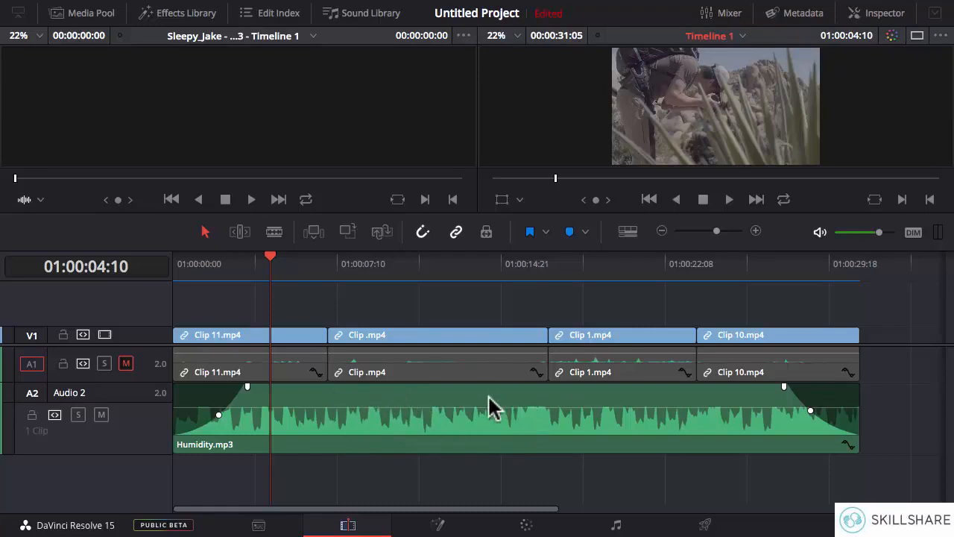
- Lower the Humidity.mp3 volume line slightly and raise it back to its previous level
{"action": "left_click_drag", "start_coordinate": [461, 405], "coordinate": [459, 411]}
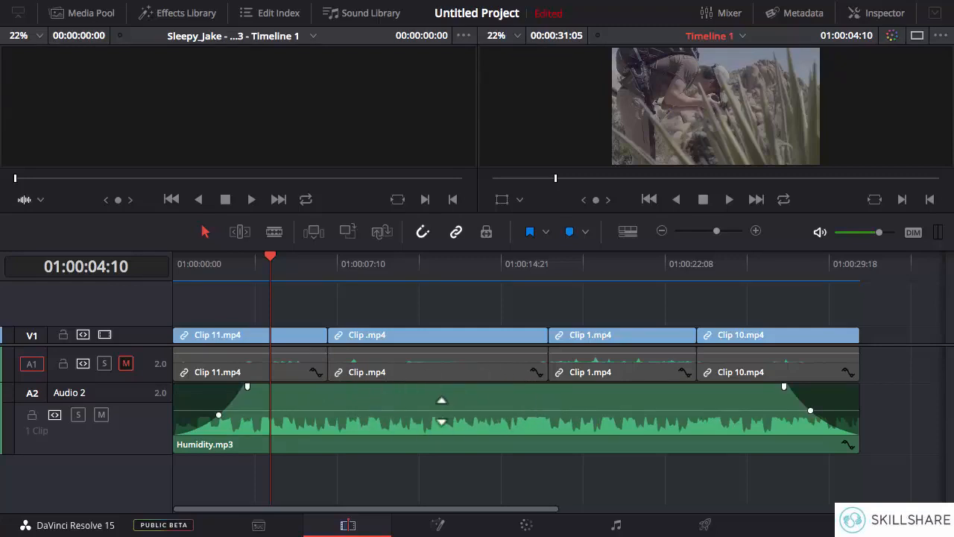
{"action": "left_click_drag", "start_coordinate": [442, 411], "coordinate": [442, 409]}
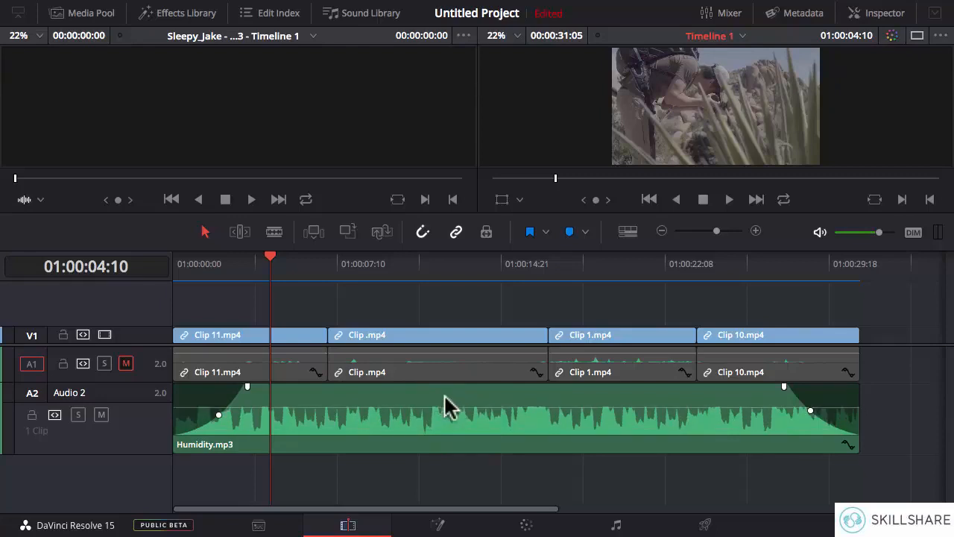
{"action": "mouse_move", "coordinate": [334, 394]}
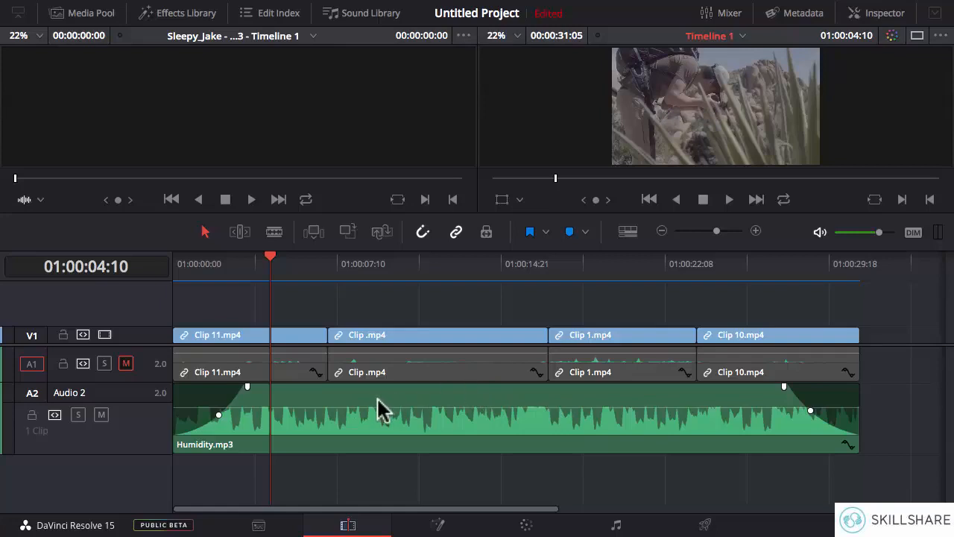
- Open the Humidity.mp3 properties and add volume keyframes at 01:00:07:01, where the second clip starts, and at 01:00:07:18
{"action": "left_click", "coordinate": [452, 336]}
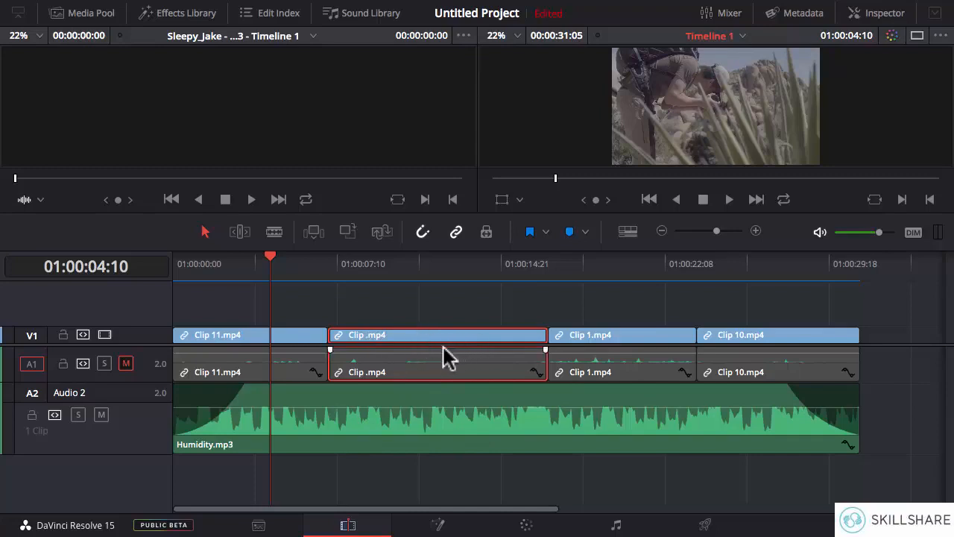
{"action": "left_click", "coordinate": [326, 264]}
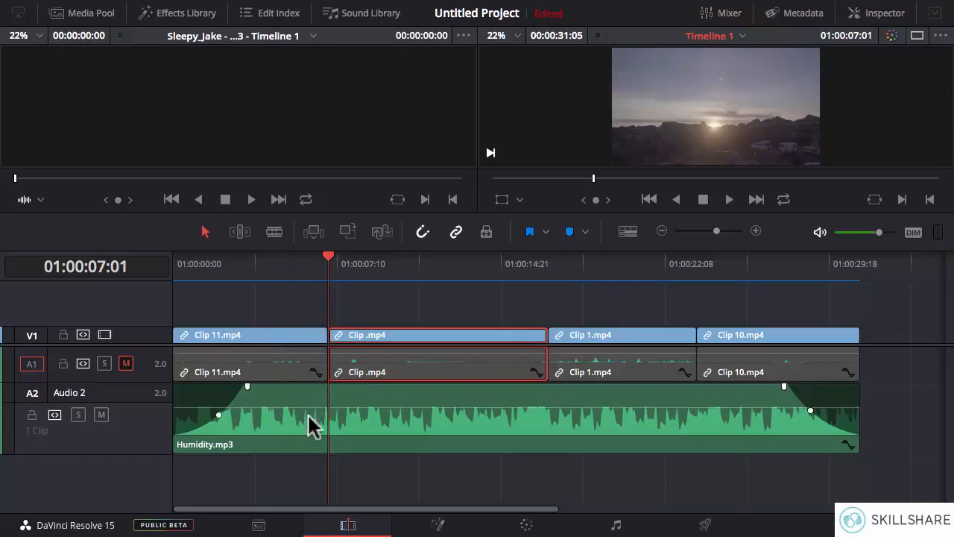
{"action": "left_click", "coordinate": [361, 409]}
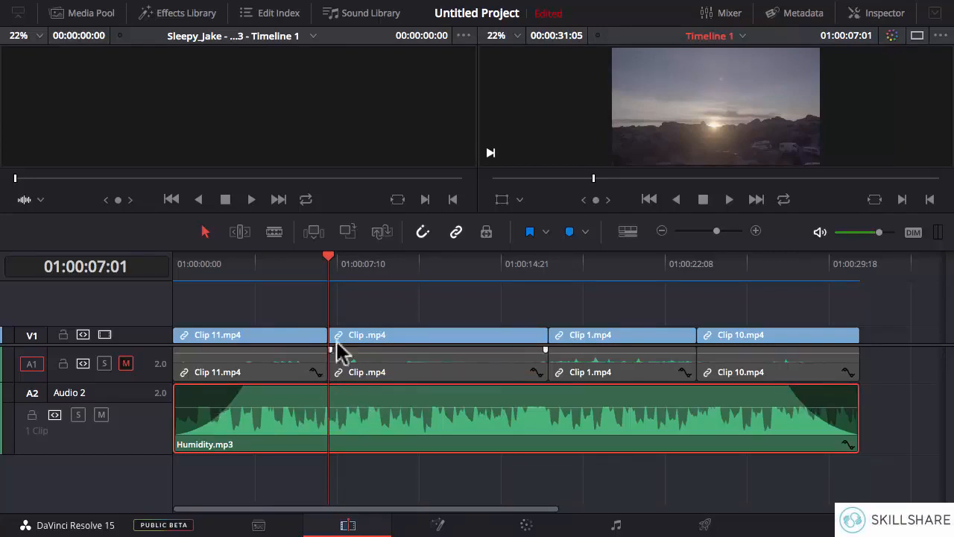
{"action": "left_click", "coordinate": [884, 13]}
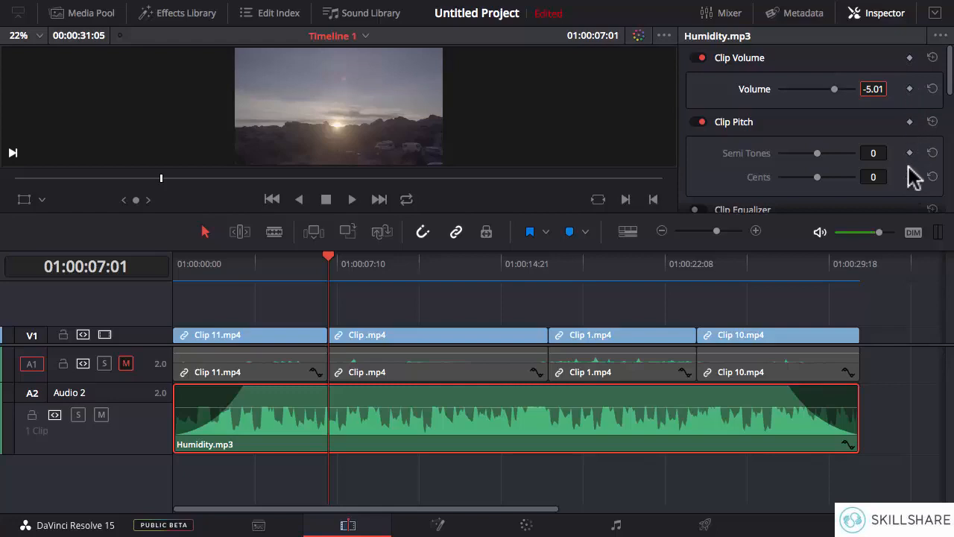
{"action": "left_click", "coordinate": [909, 89]}
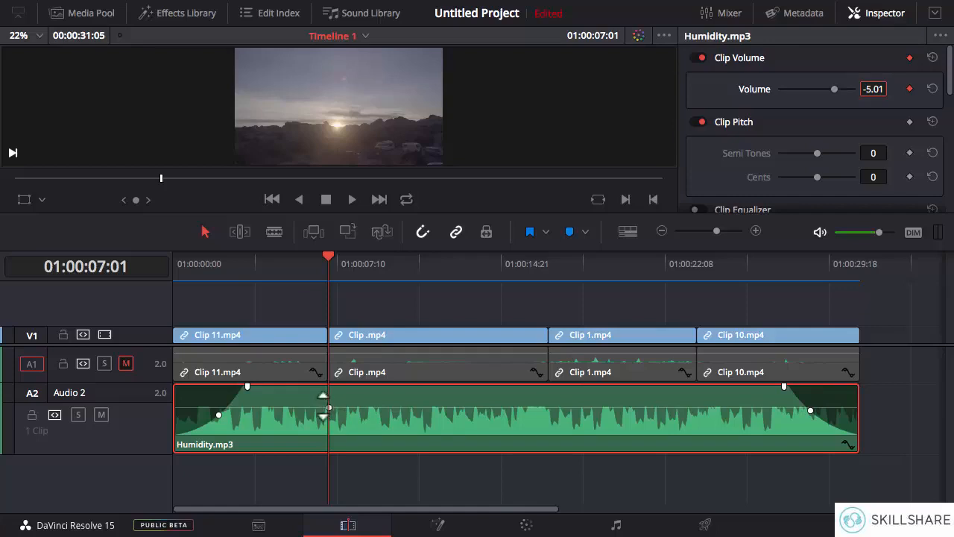
{"action": "left_click", "coordinate": [343, 266]}
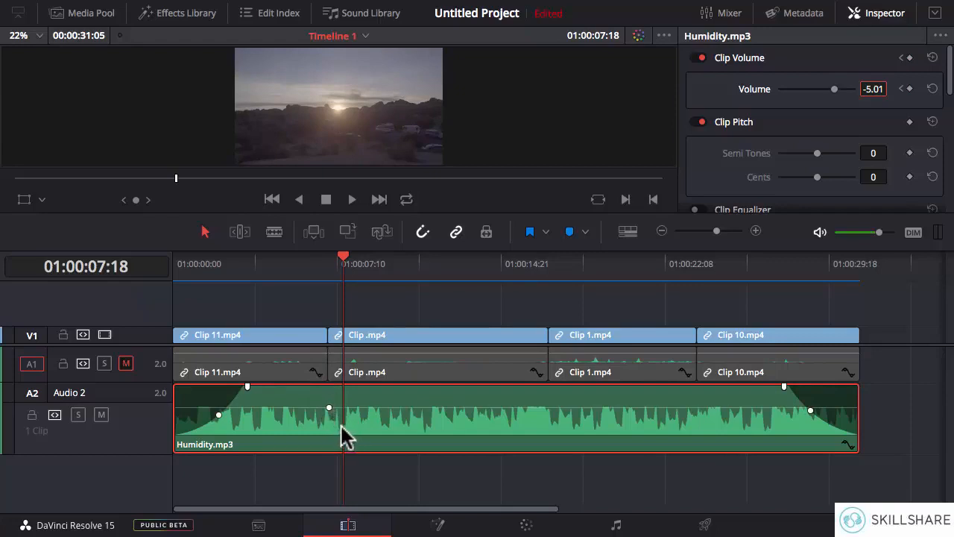
{"action": "left_click", "coordinate": [909, 89]}
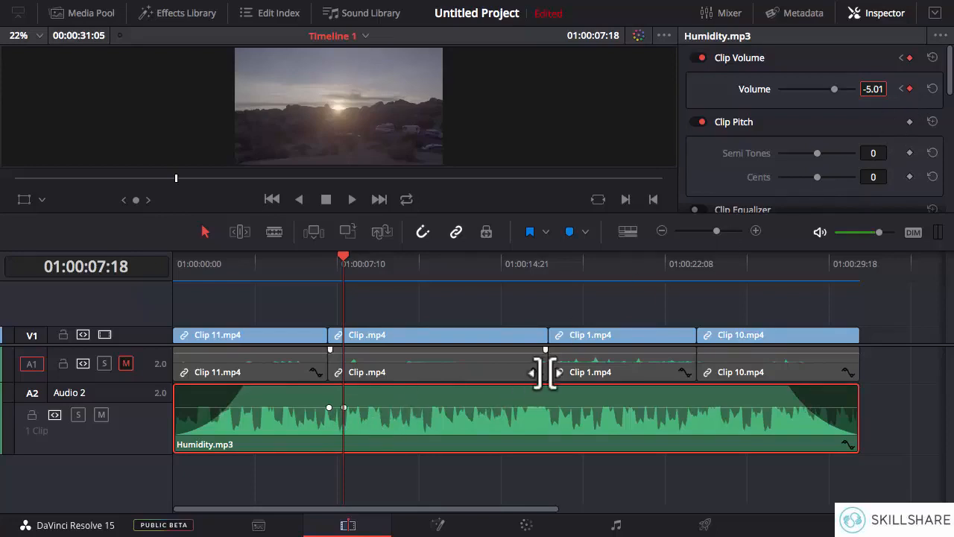
- Add Humidity.mp3 volume keyframes at 01:00:17:01, where the second clip ends, and at 01:00:16:09, and scrub the playhead across them
{"action": "left_click", "coordinate": [549, 262]}
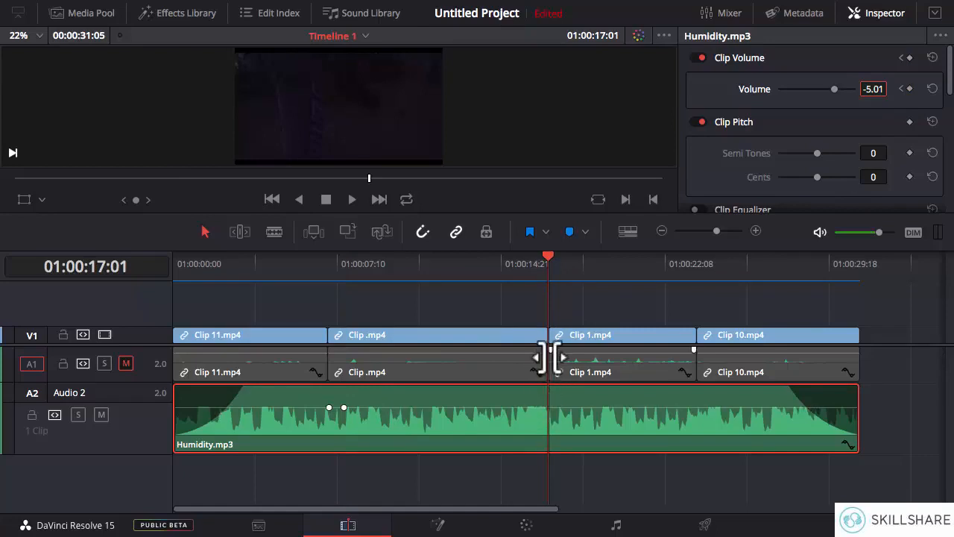
{"action": "left_click", "coordinate": [909, 89]}
{"action": "left_click", "coordinate": [533, 262]}
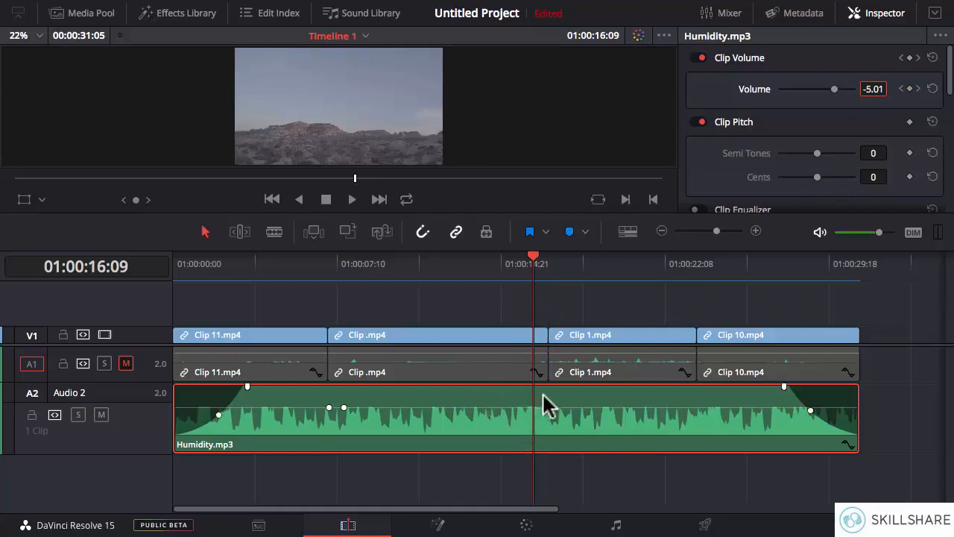
{"action": "left_click", "coordinate": [909, 89]}
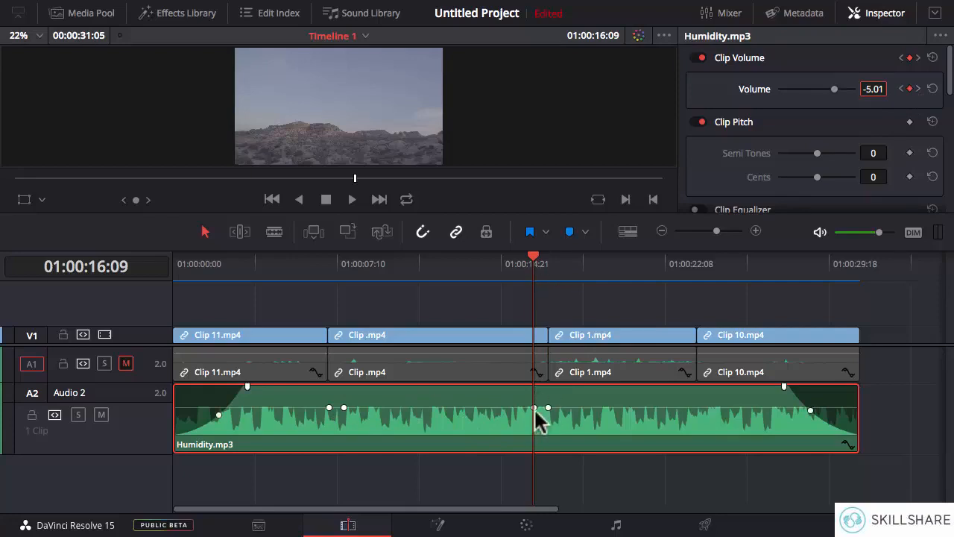
{"action": "mouse_move", "coordinate": [550, 261]}
{"action": "left_mouse_down"}
{"action": "mouse_move", "coordinate": [511, 266]}
{"action": "mouse_move", "coordinate": [485, 254]}
{"action": "mouse_move", "coordinate": [536, 256]}
{"action": "left_mouse_up"}
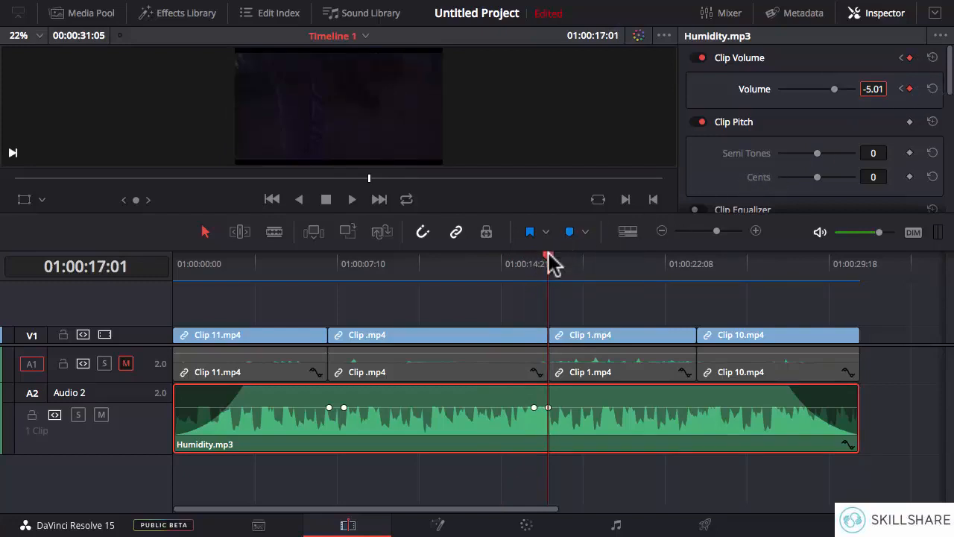
{"action": "left_click_drag", "start_coordinate": [549, 259], "coordinate": [511, 254]}
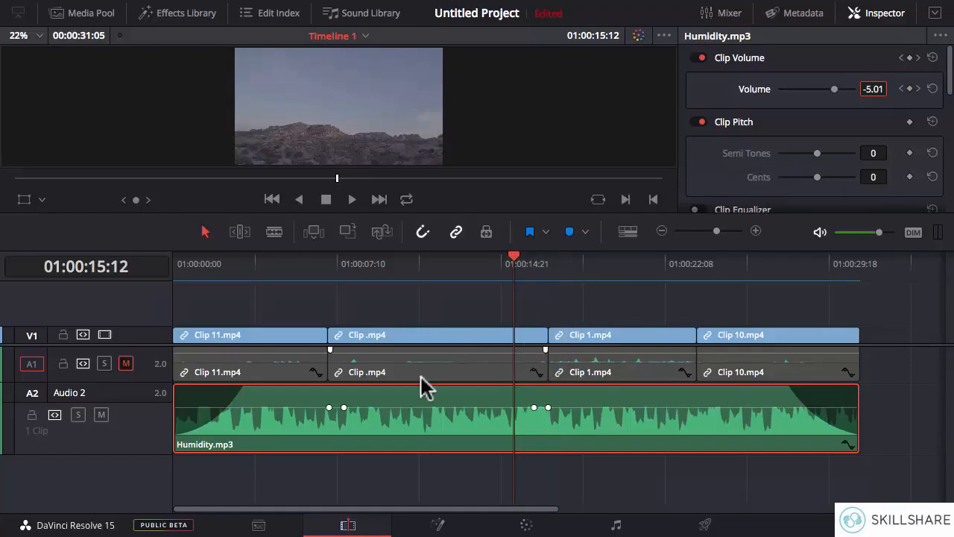
- Lower the two inner volume keyframes of Humidity.mp3 to about -20 dB so the music dips under the second clip
{"action": "mouse_move", "coordinate": [330, 419]}
{"action": "left_click_drag", "start_coordinate": [514, 257], "coordinate": [445, 258]}
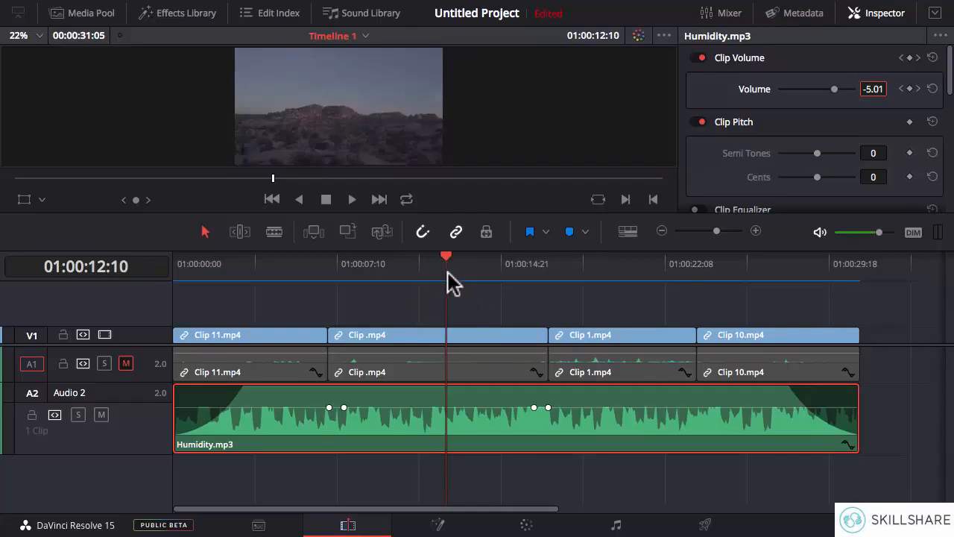
{"action": "left_click", "coordinate": [756, 231]}
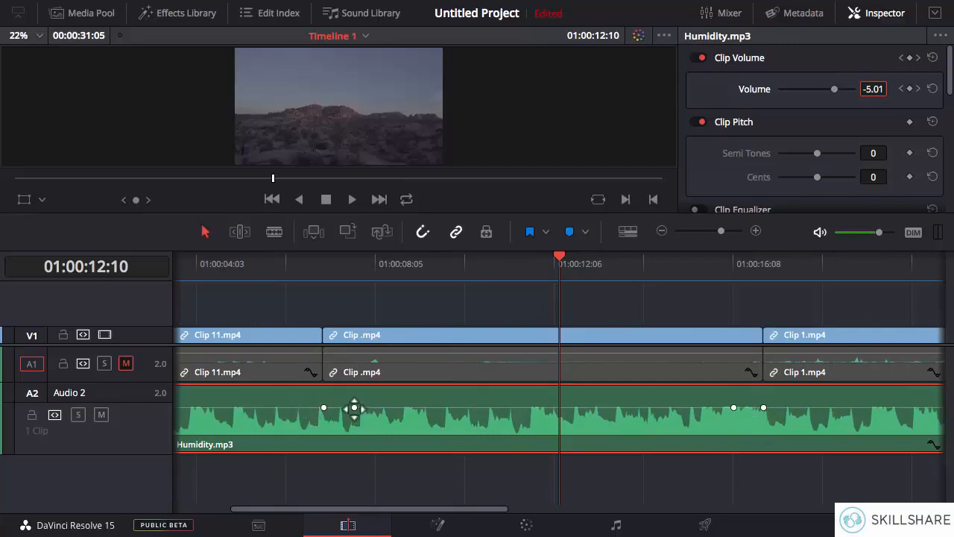
{"action": "left_click_drag", "start_coordinate": [354, 407], "coordinate": [353, 417]}
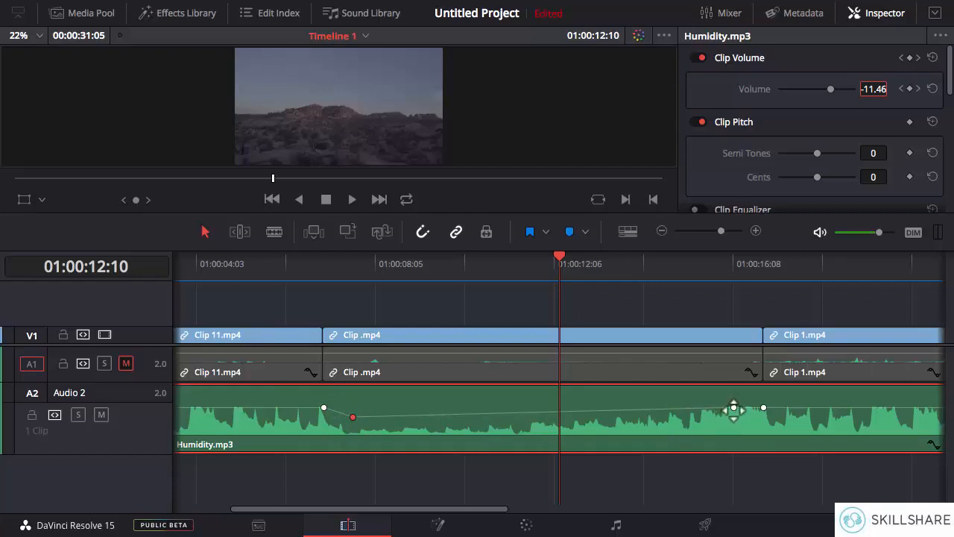
{"action": "left_click_drag", "start_coordinate": [733, 407], "coordinate": [735, 418]}
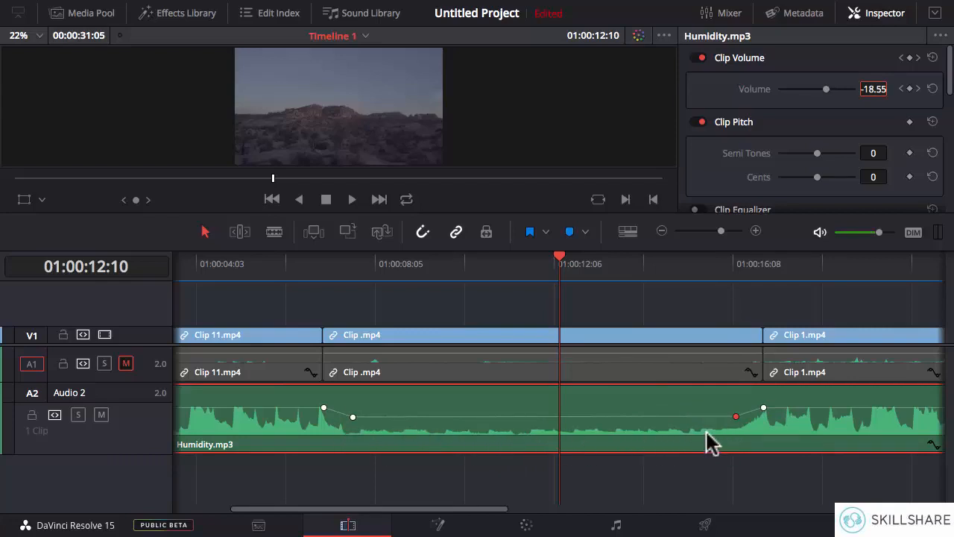
{"action": "left_click_drag", "start_coordinate": [737, 416], "coordinate": [736, 417]}
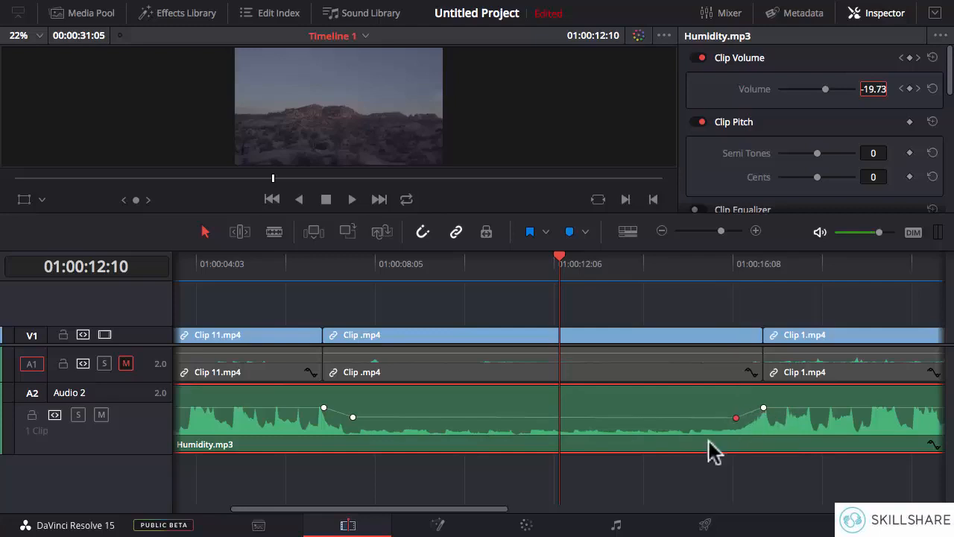
- Play the timeline from 01:00:05:09 through the lowered music section and stop in the third clip
{"action": "left_click", "coordinate": [379, 266]}
{"action": "left_click", "coordinate": [249, 262]}
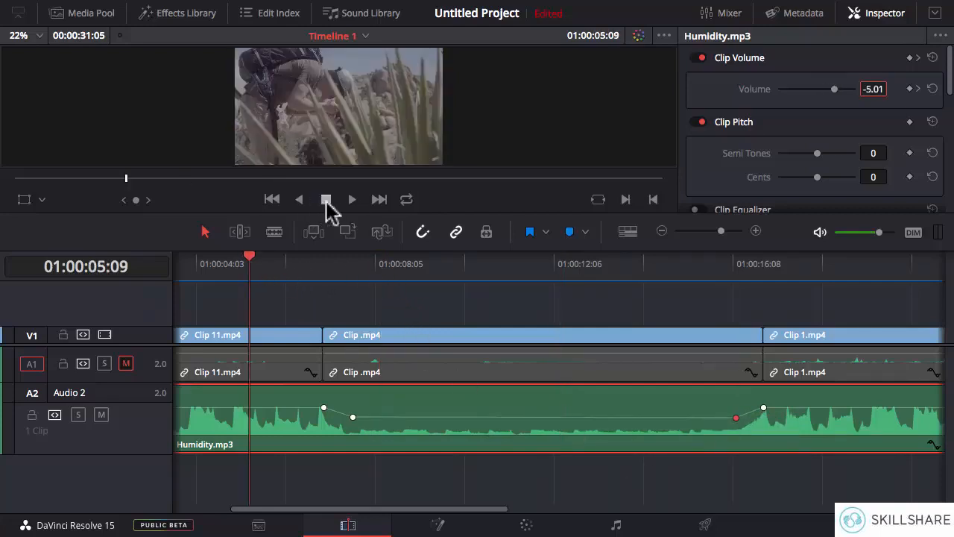
{"action": "left_click", "coordinate": [353, 199]}
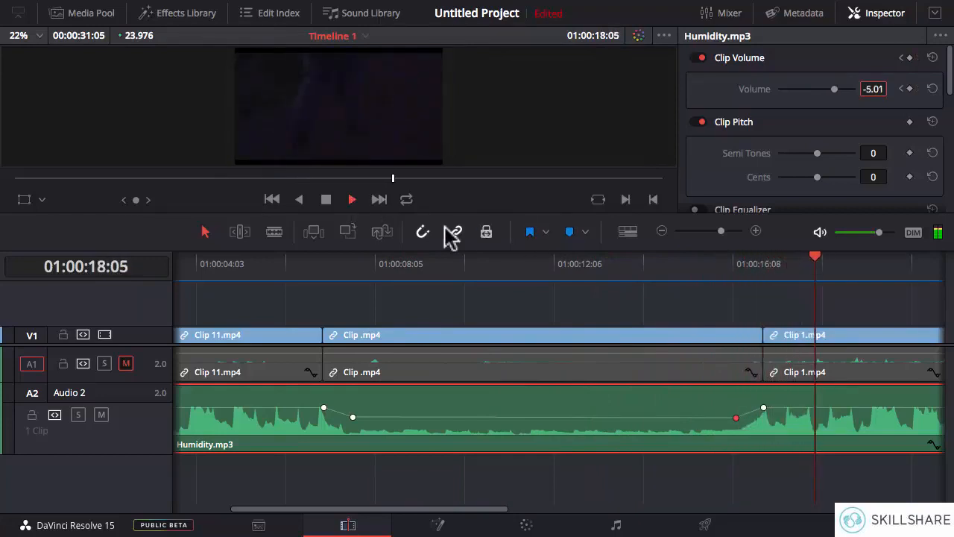
{"action": "left_click", "coordinate": [329, 199]}
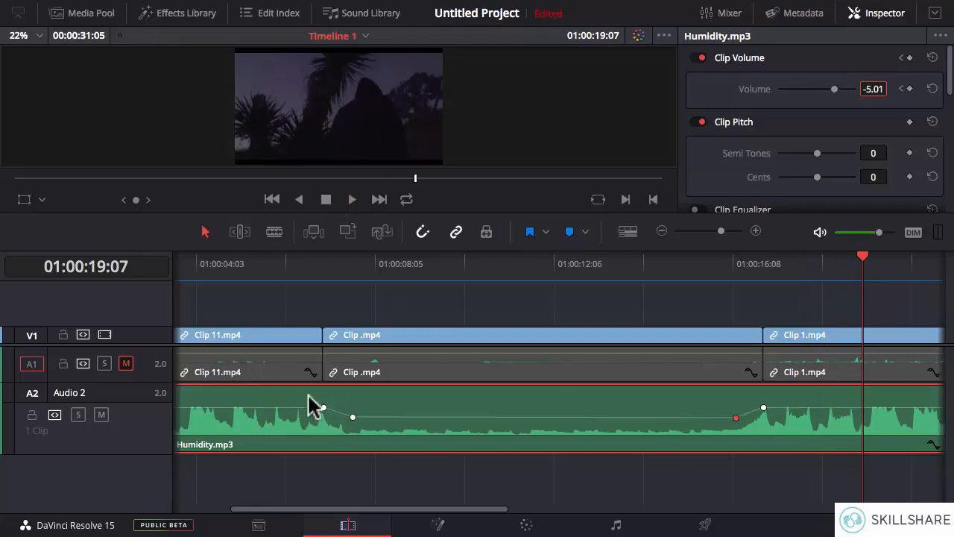
- Lower the two inner Humidity.mp3 volume keyframes slightly further and level them with each other
{"action": "left_click", "coordinate": [323, 406], "text": "alt"}
{"action": "left_click_drag", "start_coordinate": [735, 419], "coordinate": [736, 419]}
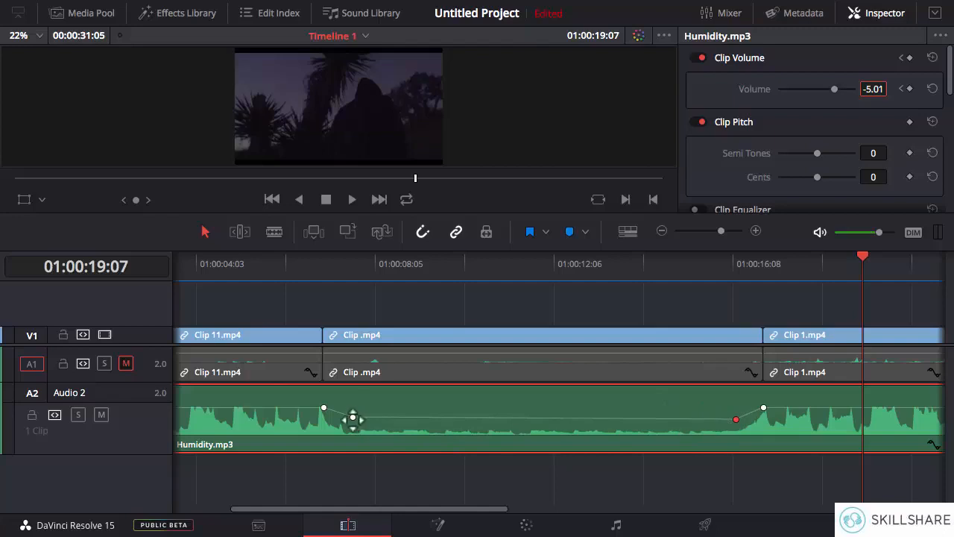
{"action": "left_click_drag", "start_coordinate": [352, 419], "coordinate": [354, 419]}
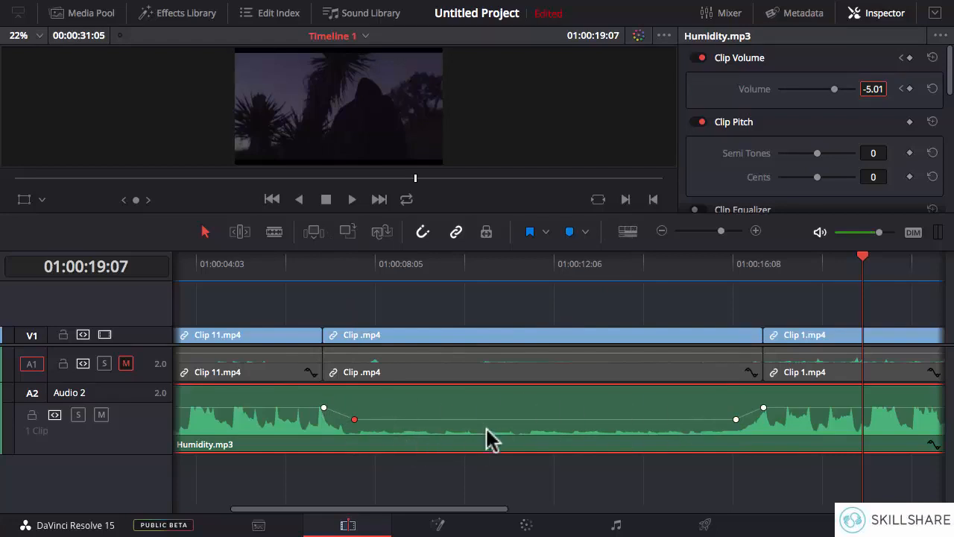
- Delete the volume keyframes from Humidity.mp3
{"action": "left_click", "coordinate": [661, 231]}
{"action": "left_click", "coordinate": [662, 231]}
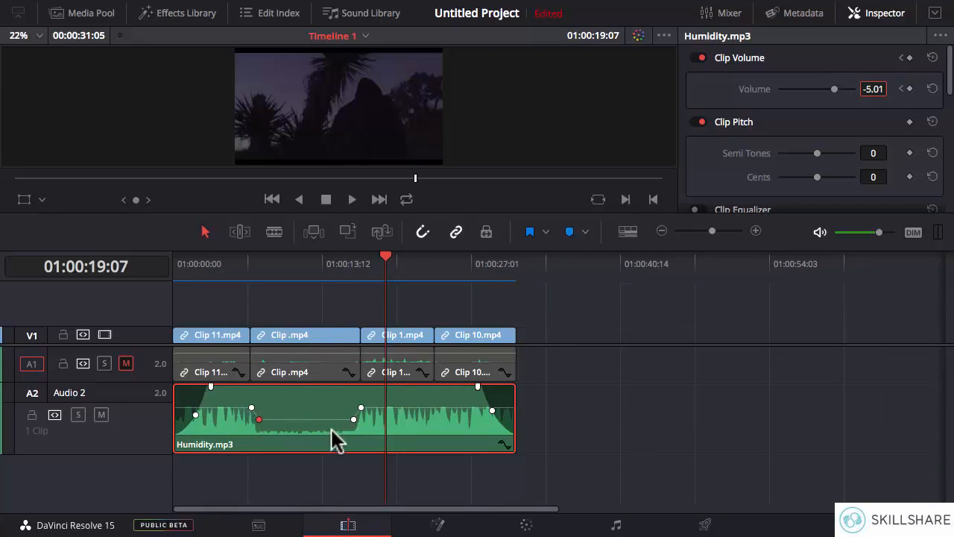
{"action": "left_click", "coordinate": [755, 231]}
{"action": "left_click", "coordinate": [756, 232]}
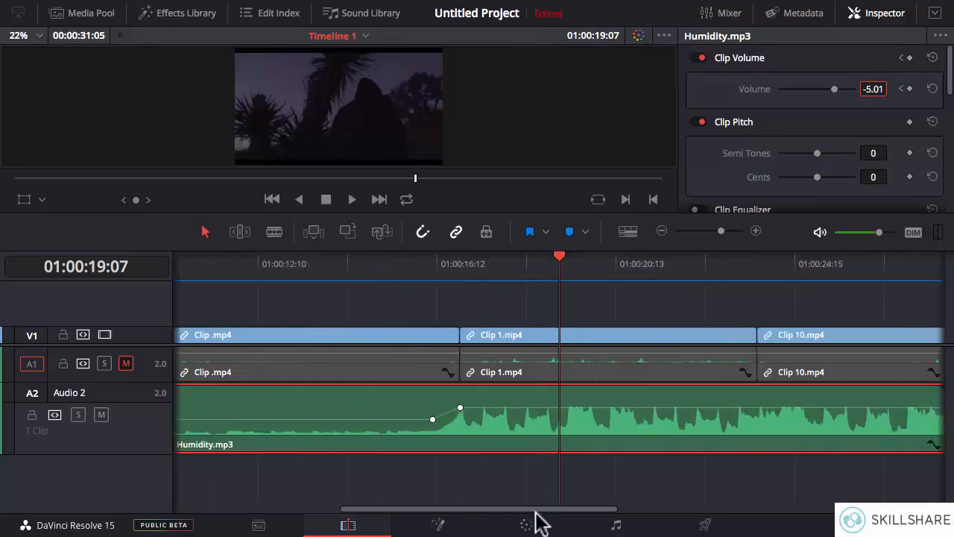
{"action": "left_click_drag", "start_coordinate": [537, 513], "coordinate": [438, 515]}
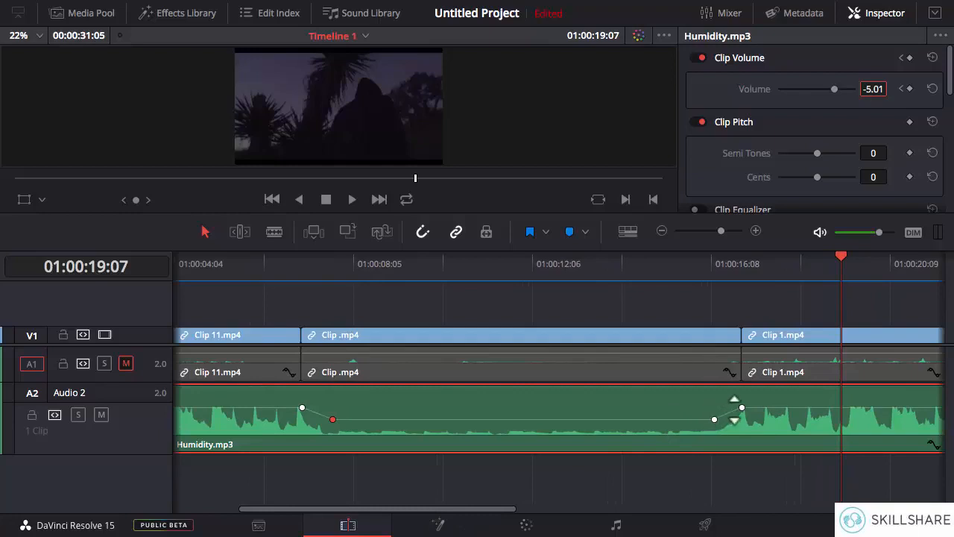
{"action": "left_click", "coordinate": [714, 419]}
{"action": "key", "text": "Delete"}
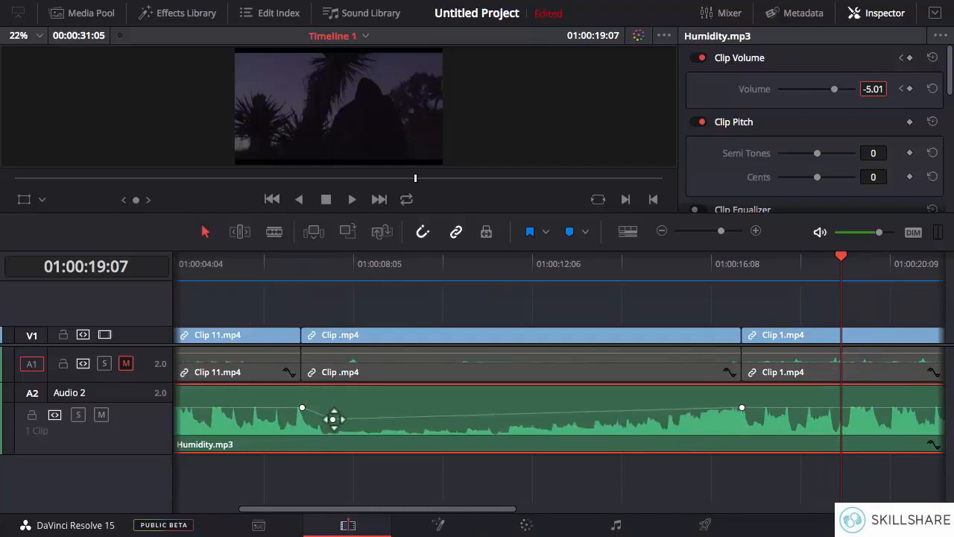
{"action": "key", "text": "Delete"}
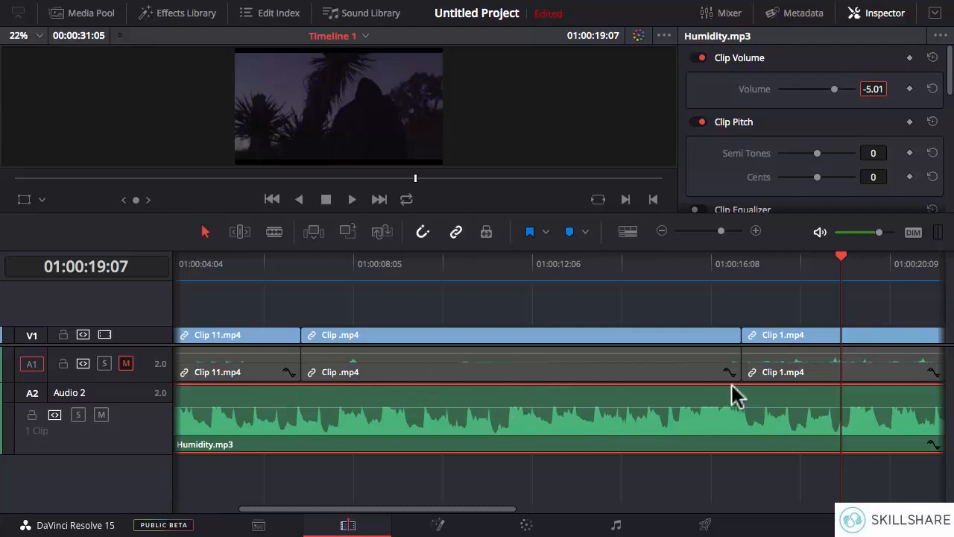
- Lower the volume line of the whole Humidity.mp3 clip to -10.44 dB and raise it again
{"action": "left_click", "coordinate": [659, 231]}
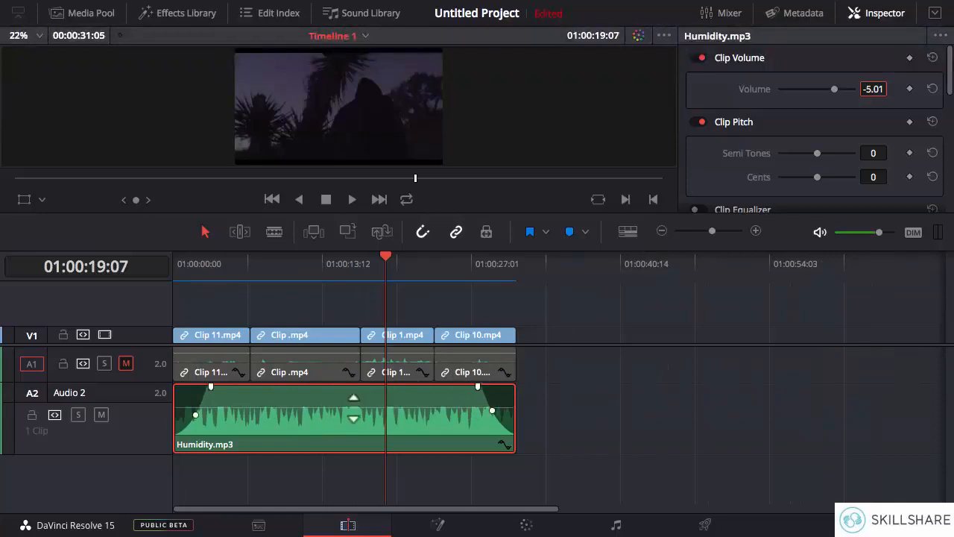
{"action": "left_click_drag", "start_coordinate": [352, 408], "coordinate": [353, 413]}
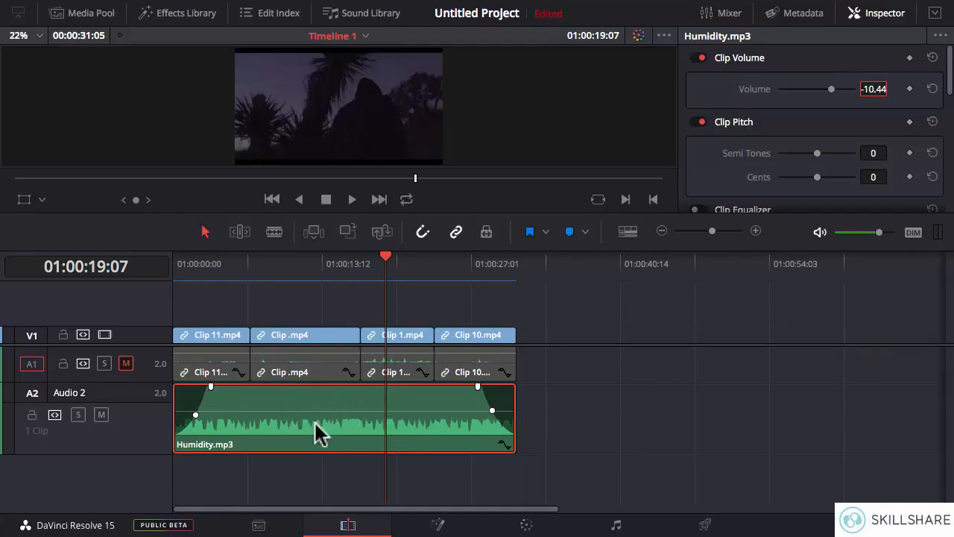
{"action": "left_click_drag", "start_coordinate": [319, 412], "coordinate": [320, 406]}
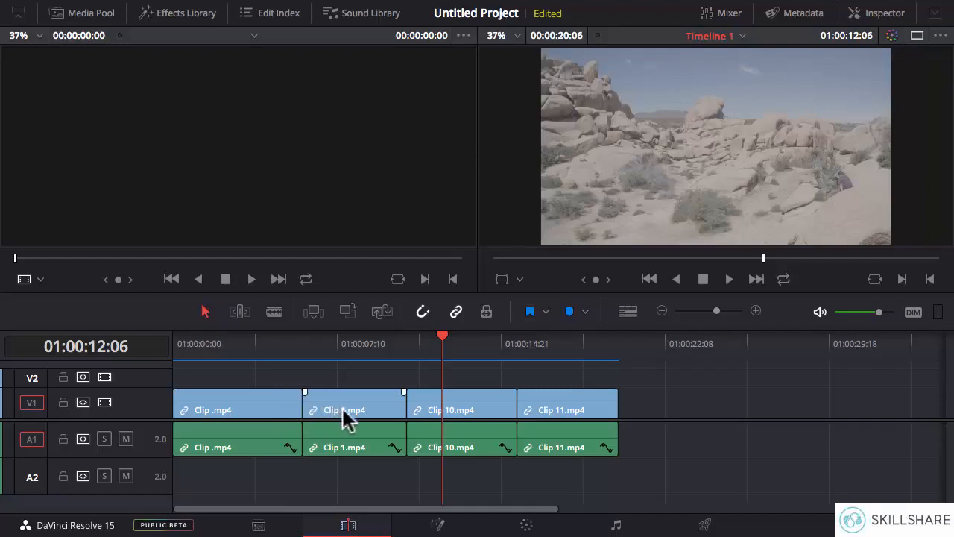
- Move Clip 1.mp4 with its audio to tracks V2 and A2, return it to V1 and A1, and deselect it
{"action": "left_click_drag", "start_coordinate": [341, 416], "coordinate": [347, 382]}
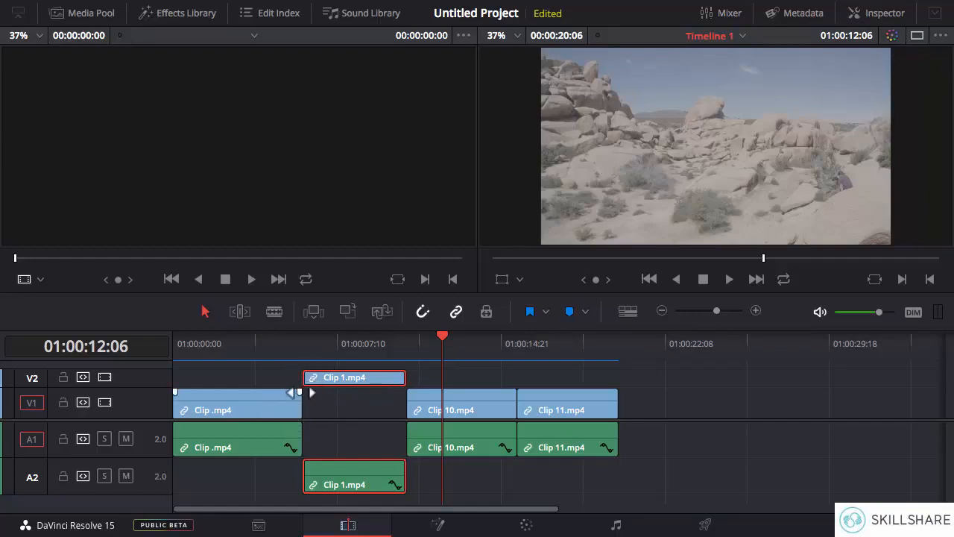
{"action": "left_click_drag", "start_coordinate": [328, 387], "coordinate": [327, 416]}
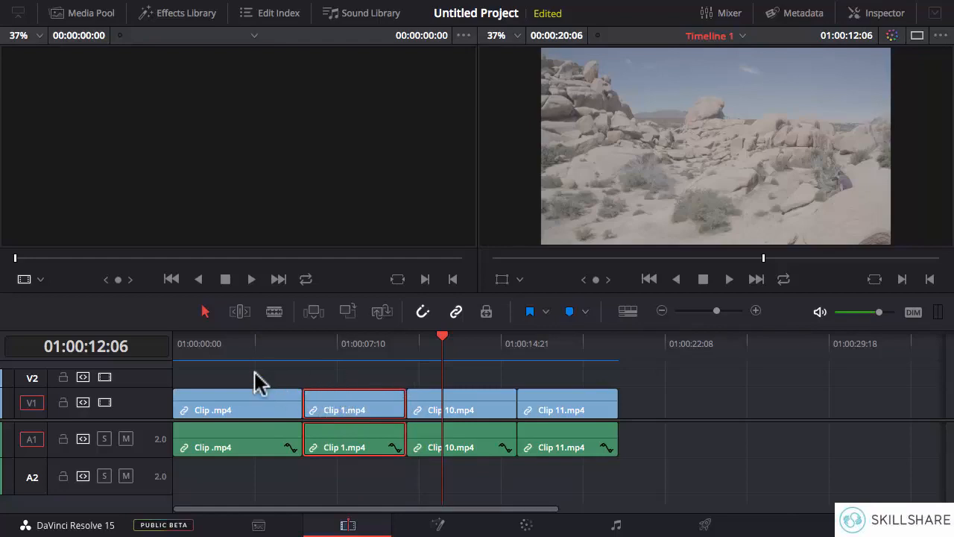
{"action": "left_click", "coordinate": [644, 404]}
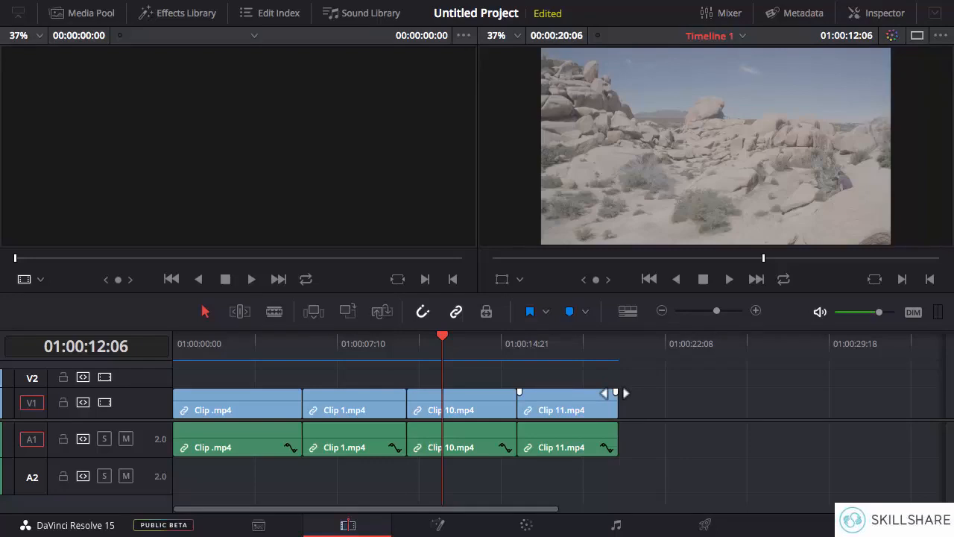
- Add a video fade-out of about 1 second to the end of Clip 11.mp4 and scrub into it
{"action": "mouse_move", "coordinate": [616, 393]}
{"action": "left_mouse_down"}
{"action": "mouse_move", "coordinate": [594, 393]}
{"action": "mouse_move", "coordinate": [617, 392]}
{"action": "left_mouse_up"}
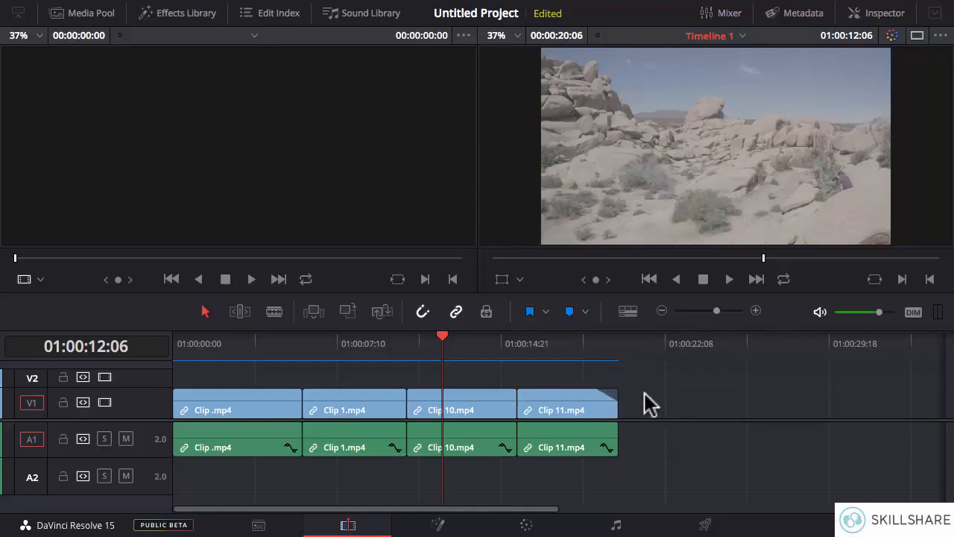
{"action": "left_click", "coordinate": [587, 345]}
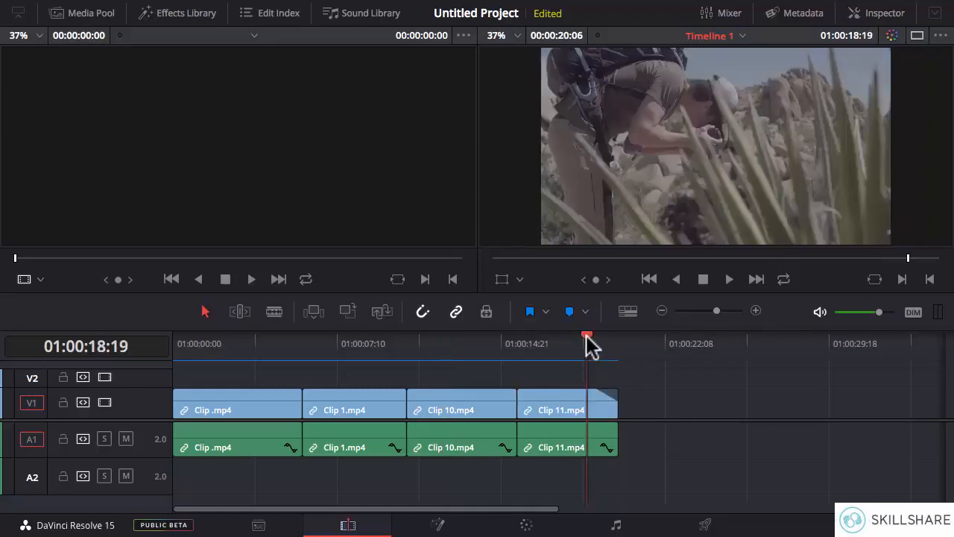
{"action": "mouse_move", "coordinate": [586, 343]}
{"action": "left_mouse_down"}
{"action": "mouse_move", "coordinate": [615, 345]}
{"action": "mouse_move", "coordinate": [600, 344]}
{"action": "left_mouse_up"}
- Turn off snapping, mute audio track A1, and scrub through the fade-out to the end of Clip 11.mp4
{"action": "left_click", "coordinate": [422, 312]}
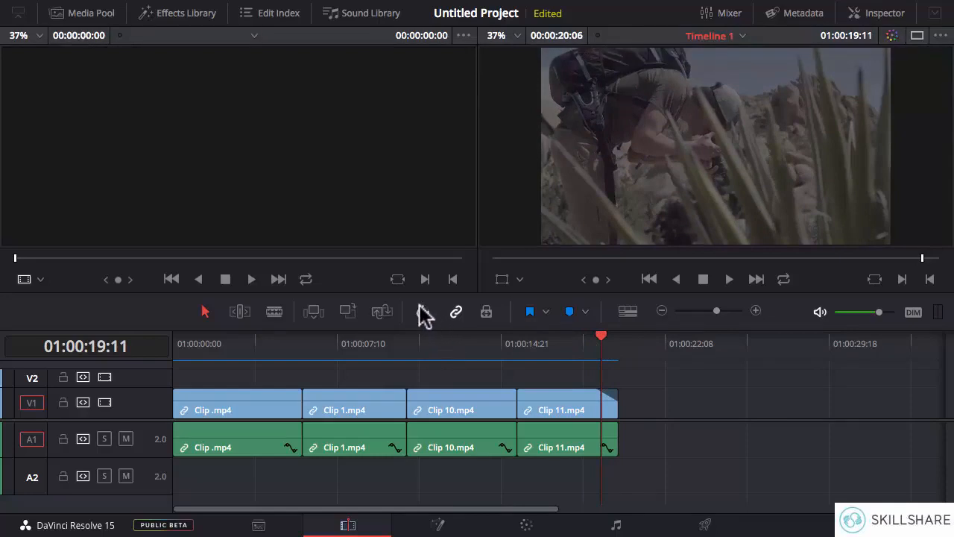
{"action": "mouse_move", "coordinate": [600, 344]}
{"action": "left_mouse_down"}
{"action": "mouse_move", "coordinate": [618, 341]}
{"action": "mouse_move", "coordinate": [589, 346]}
{"action": "mouse_move", "coordinate": [597, 341]}
{"action": "left_mouse_up"}
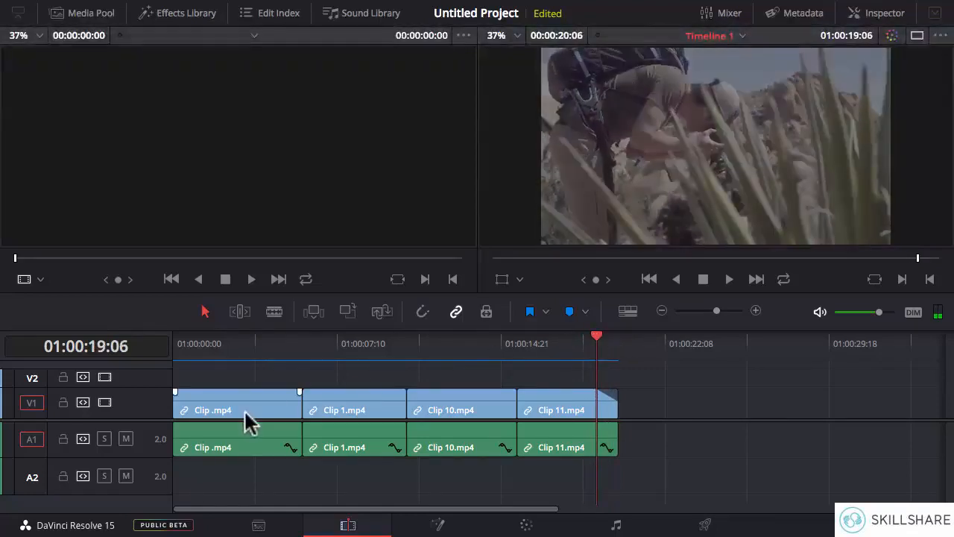
{"action": "left_click", "coordinate": [126, 439]}
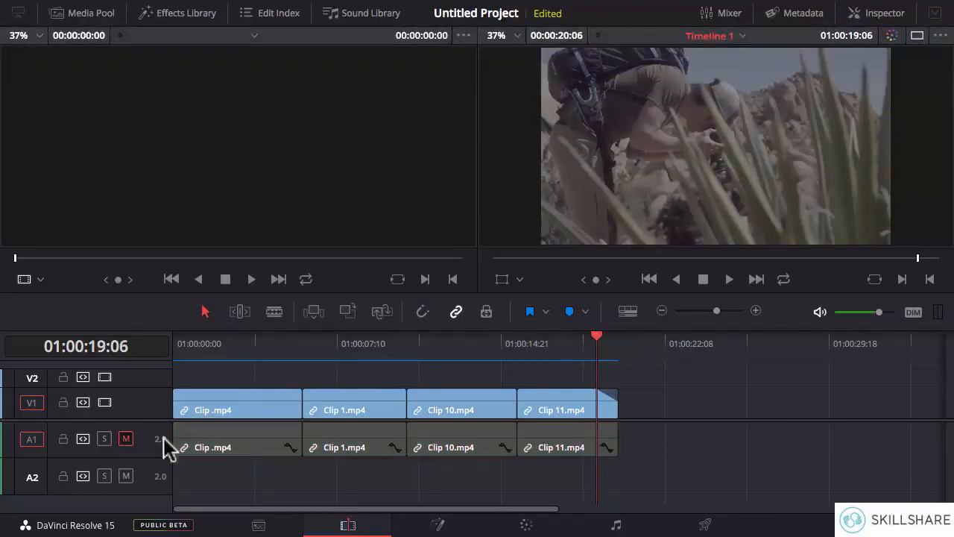
{"action": "left_click_drag", "start_coordinate": [597, 341], "coordinate": [617, 347]}
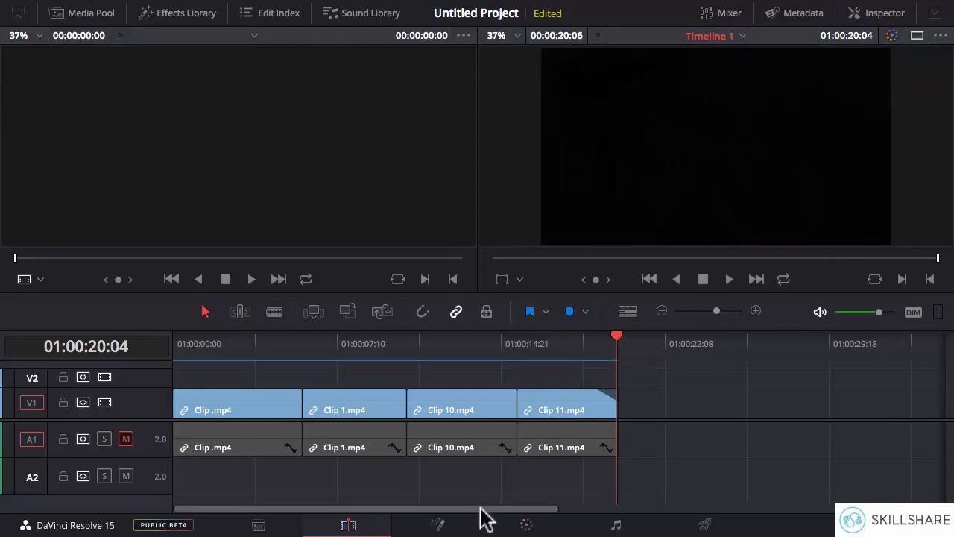
- Add a video fade-in of about 1.5 seconds to the start of Clip .mp4 and fine-tune the fade-out of Clip 11.mp4
{"action": "mouse_move", "coordinate": [181, 398]}
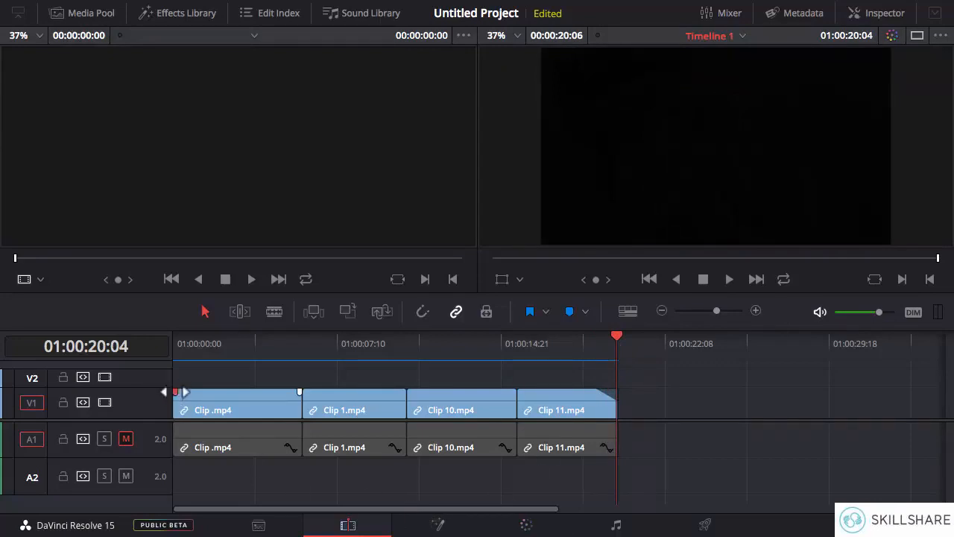
{"action": "left_click_drag", "start_coordinate": [185, 392], "coordinate": [203, 391]}
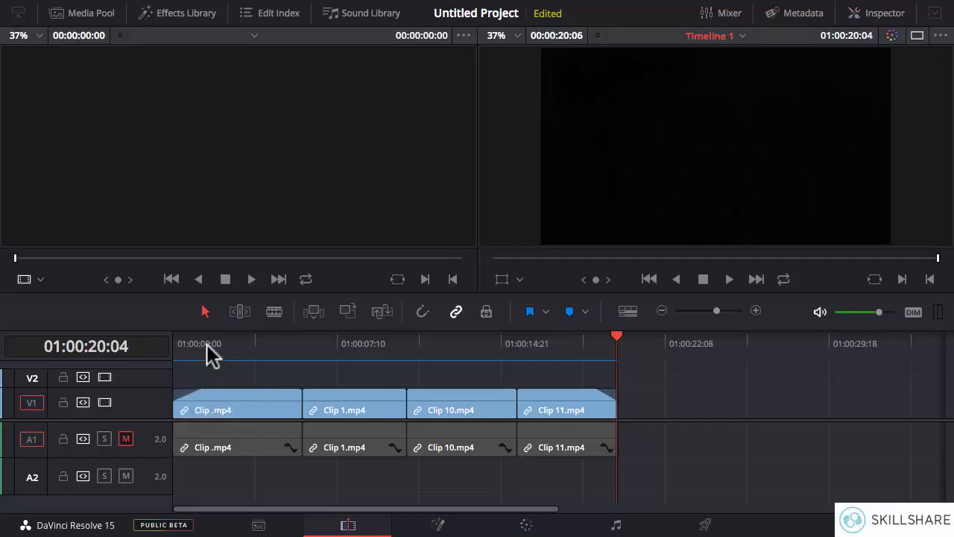
{"action": "left_click_drag", "start_coordinate": [200, 352], "coordinate": [213, 337]}
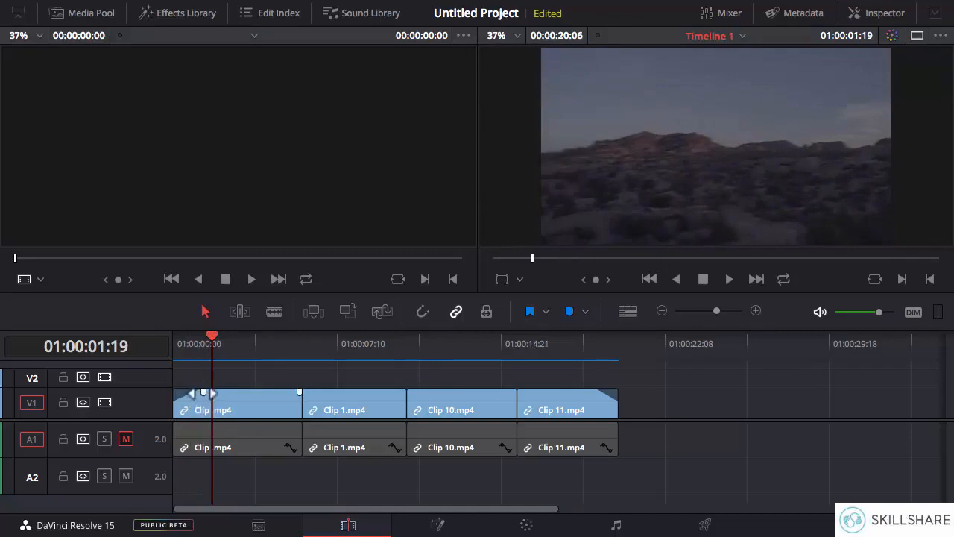
{"action": "left_click_drag", "start_coordinate": [203, 392], "coordinate": [210, 392]}
{"action": "left_click_drag", "start_coordinate": [593, 392], "coordinate": [596, 392]}
- Open the Effects Library, collapse Audio FX, and bring up the Toolbox's video transitions
{"action": "left_click", "coordinate": [179, 16]}
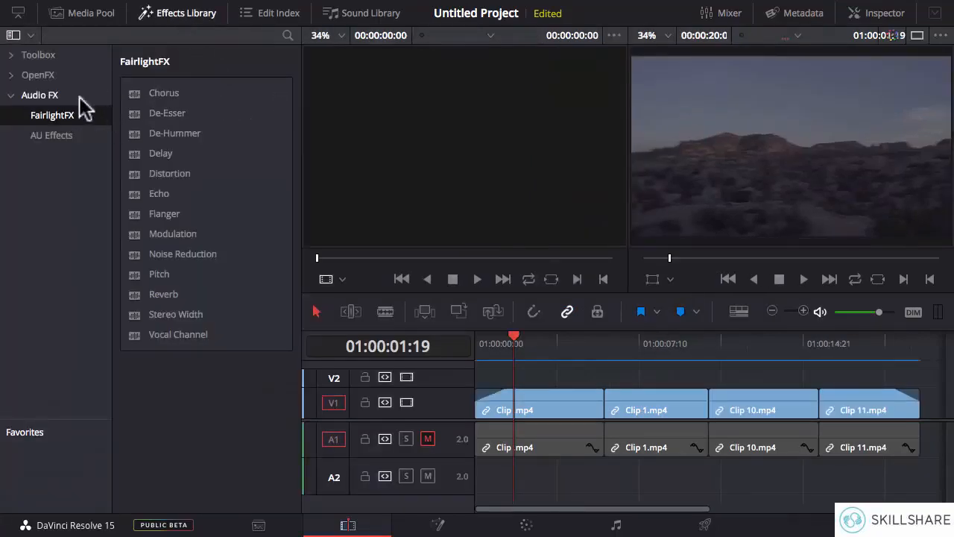
{"action": "left_click", "coordinate": [11, 95]}
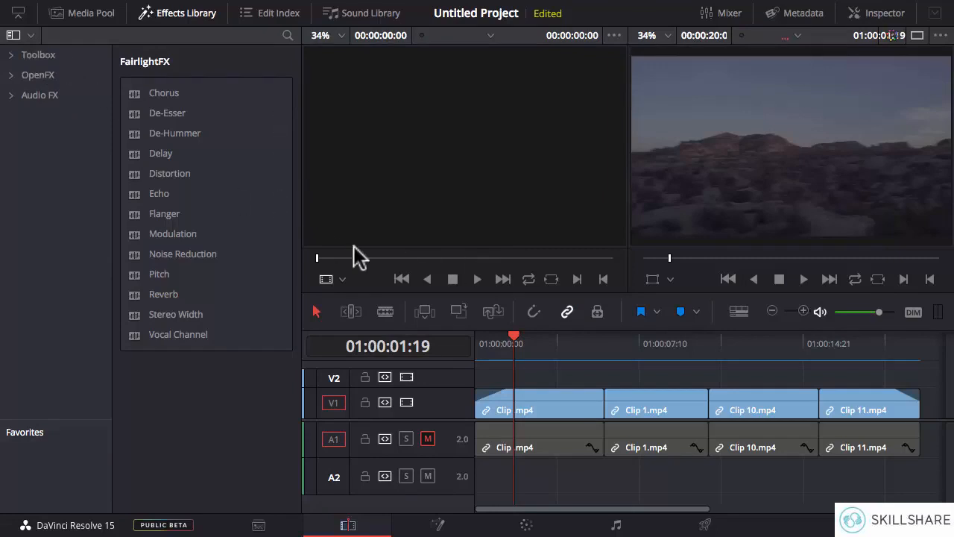
{"action": "left_click", "coordinate": [34, 57]}
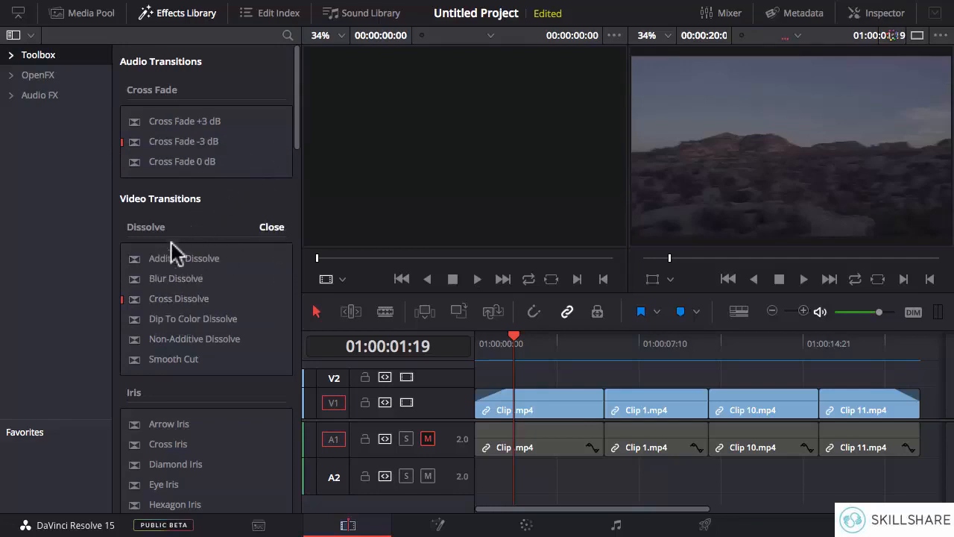
{"action": "left_click_drag", "start_coordinate": [295, 137], "coordinate": [292, 173]}
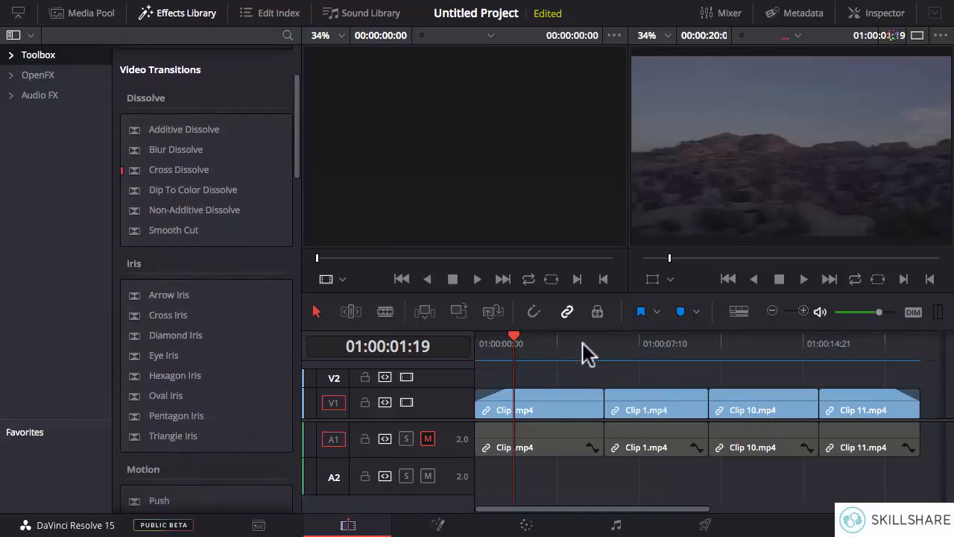
- Add an Additive Dissolve centred on the cut between Clip .mp4 and Clip 1.mp4
{"action": "left_click_drag", "start_coordinate": [582, 345], "coordinate": [706, 345]}
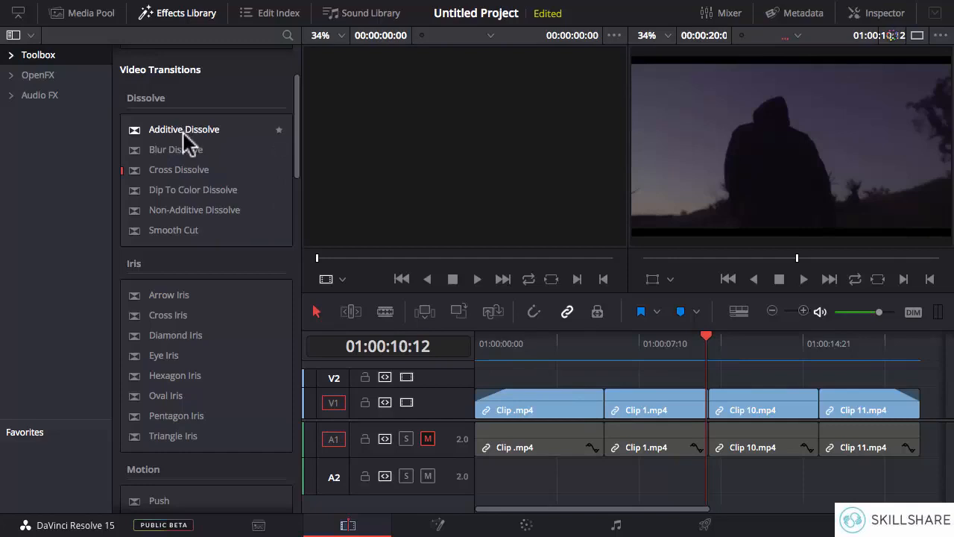
{"action": "mouse_move", "coordinate": [184, 132]}
{"action": "left_mouse_down"}
{"action": "mouse_move", "coordinate": [238, 133]}
{"action": "mouse_move", "coordinate": [299, 155]}
{"action": "mouse_move", "coordinate": [413, 257]}
{"action": "mouse_move", "coordinate": [189, 130]}
{"action": "left_mouse_up"}
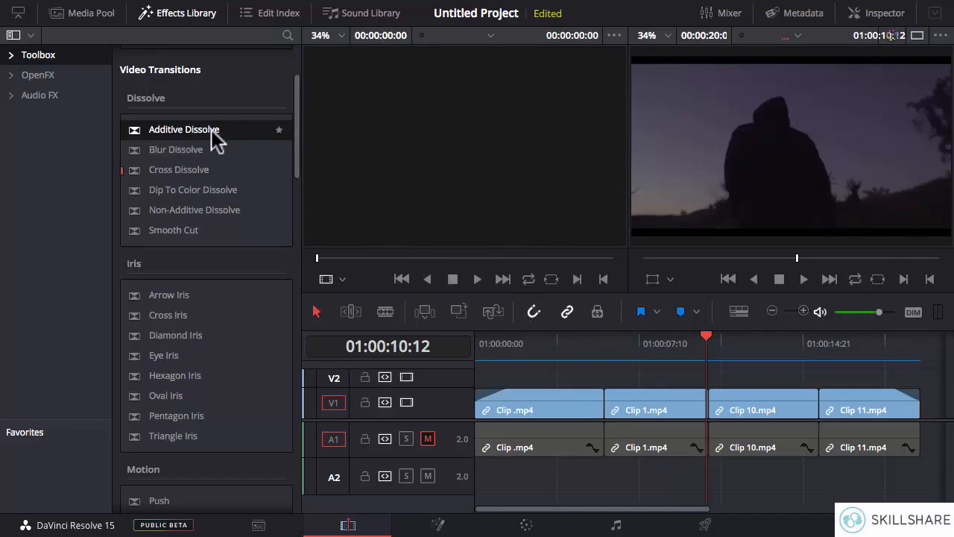
{"action": "left_click_drag", "start_coordinate": [211, 133], "coordinate": [586, 400]}
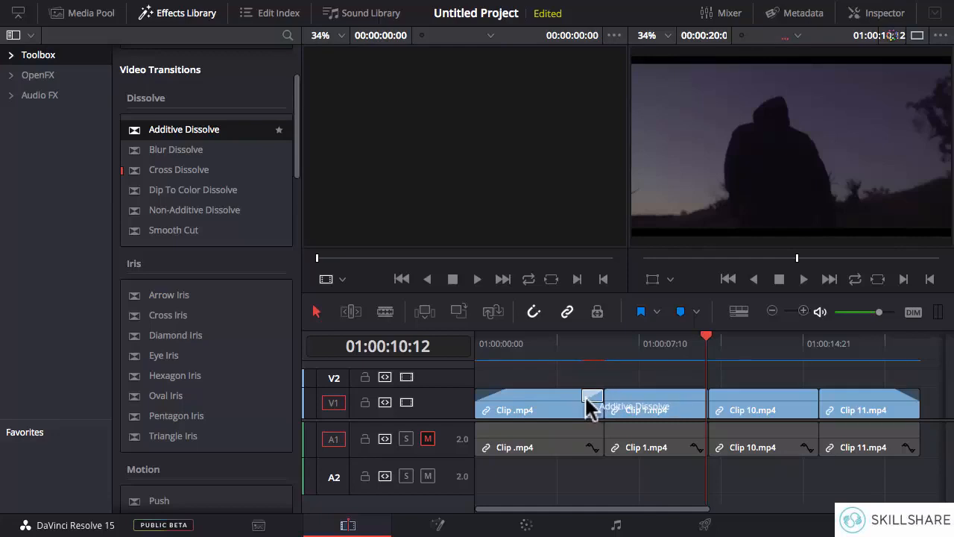
{"action": "left_click_drag", "start_coordinate": [586, 401], "coordinate": [597, 398]}
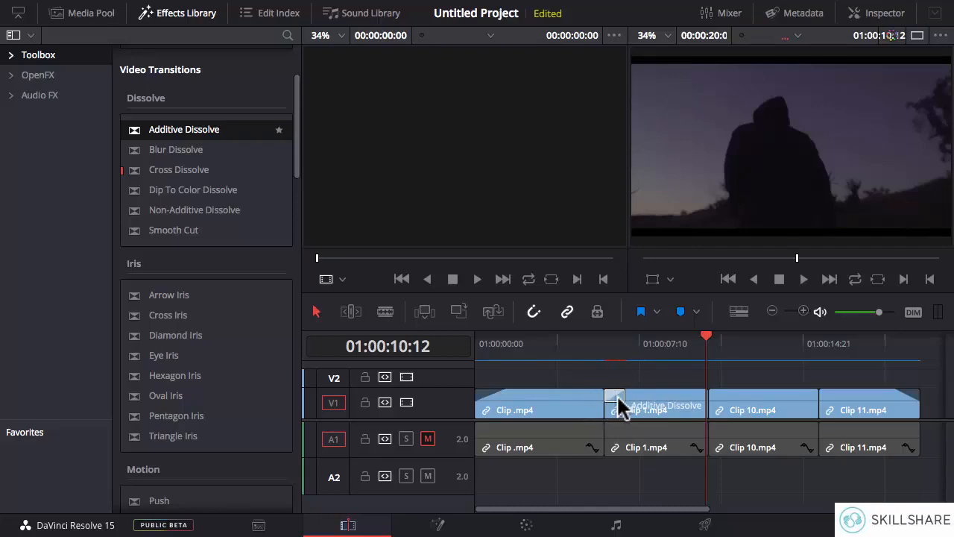
{"action": "left_click_drag", "start_coordinate": [616, 393], "coordinate": [587, 396]}
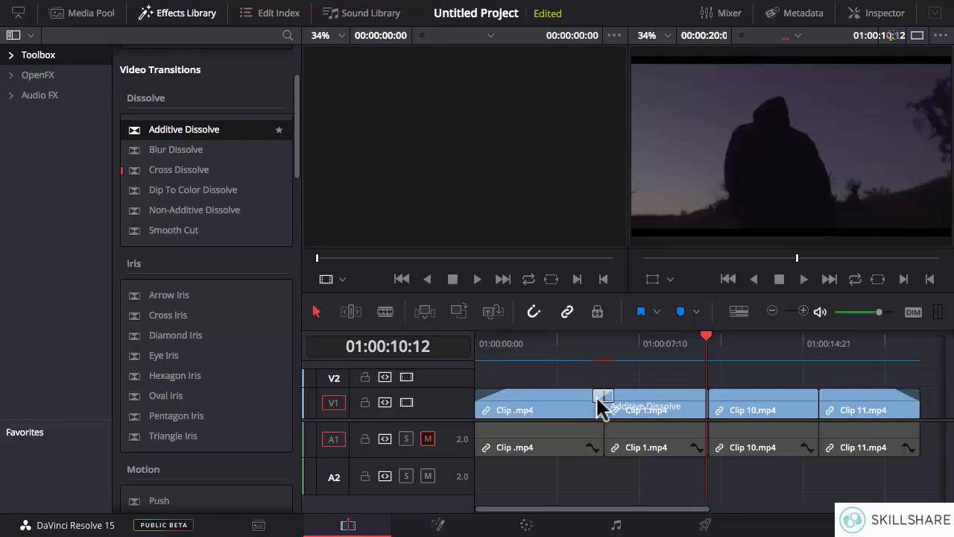
{"action": "mouse_move", "coordinate": [596, 397]}
{"action": "left_mouse_down"}
{"action": "mouse_move", "coordinate": [615, 395]}
{"action": "mouse_move", "coordinate": [605, 395]}
{"action": "left_mouse_up"}
{"action": "left_click_drag", "start_coordinate": [604, 395], "coordinate": [599, 395]}
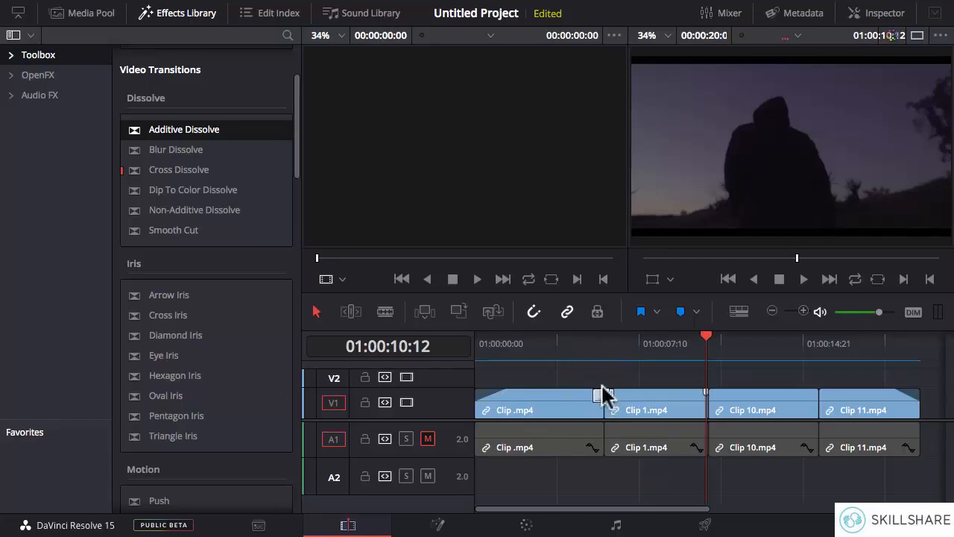
- Reduce the Effects Library to half height and scrub through the Additive Dissolve between Clip .mp4 and Clip 1.mp4
{"action": "left_click", "coordinate": [604, 342]}
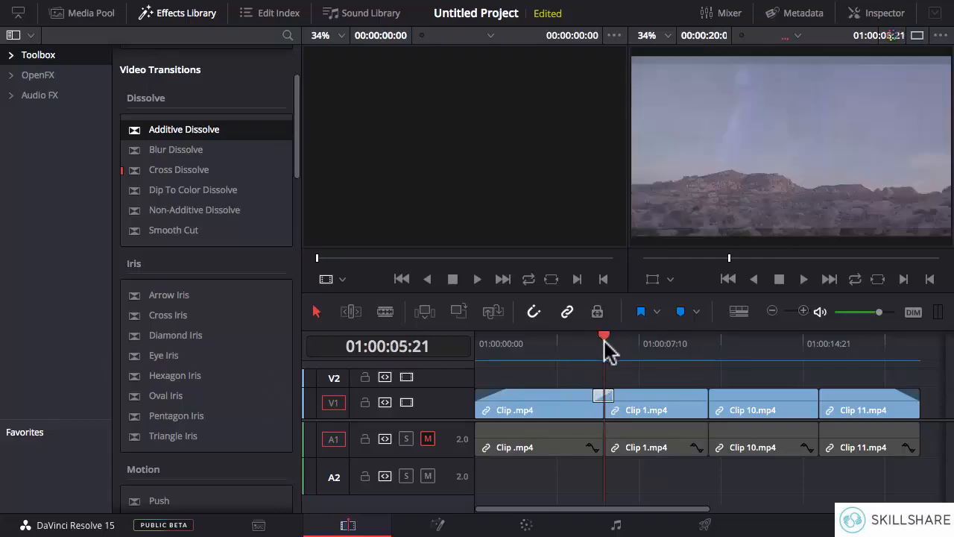
{"action": "left_click", "coordinate": [804, 311]}
{"action": "left_click", "coordinate": [803, 311]}
{"action": "left_click", "coordinate": [804, 311]}
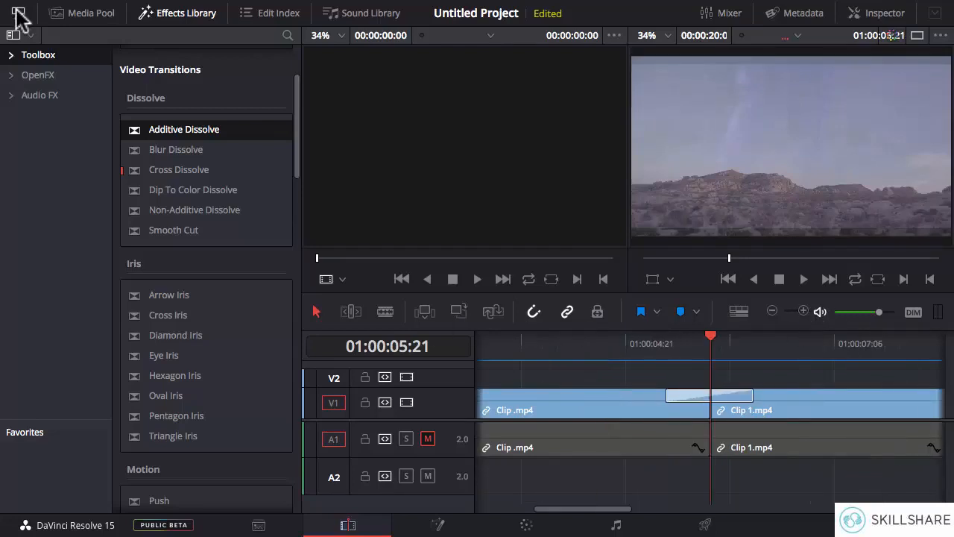
{"action": "left_click", "coordinate": [16, 14]}
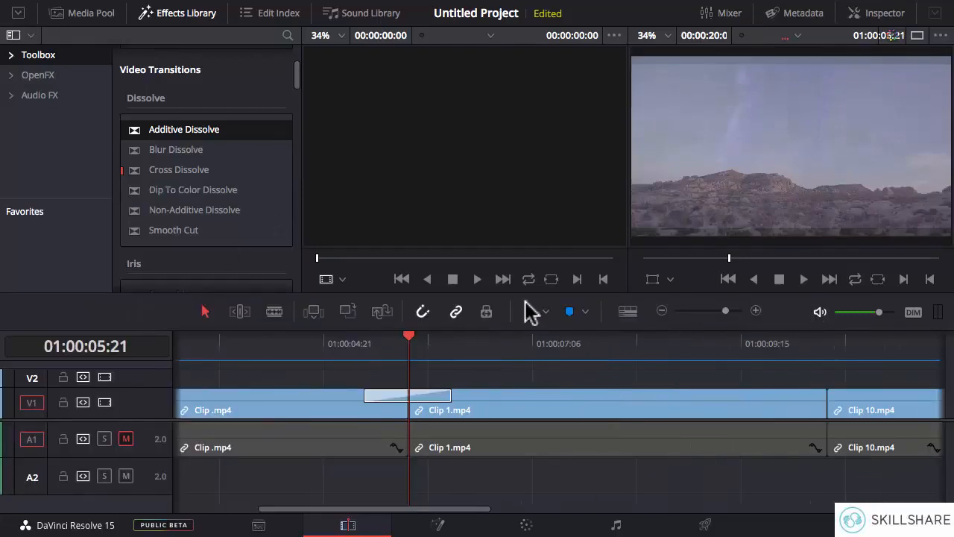
{"action": "left_click", "coordinate": [755, 311]}
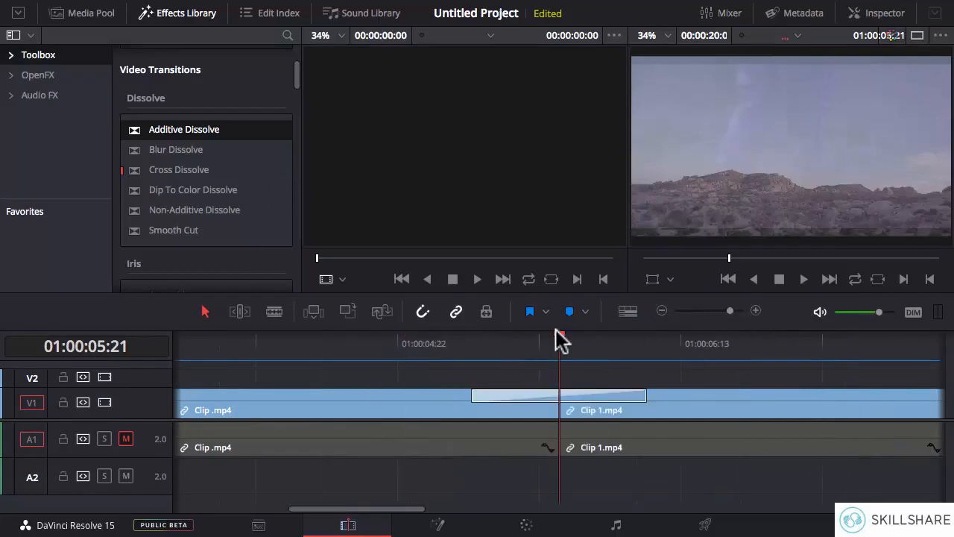
{"action": "left_click_drag", "start_coordinate": [544, 339], "coordinate": [574, 346]}
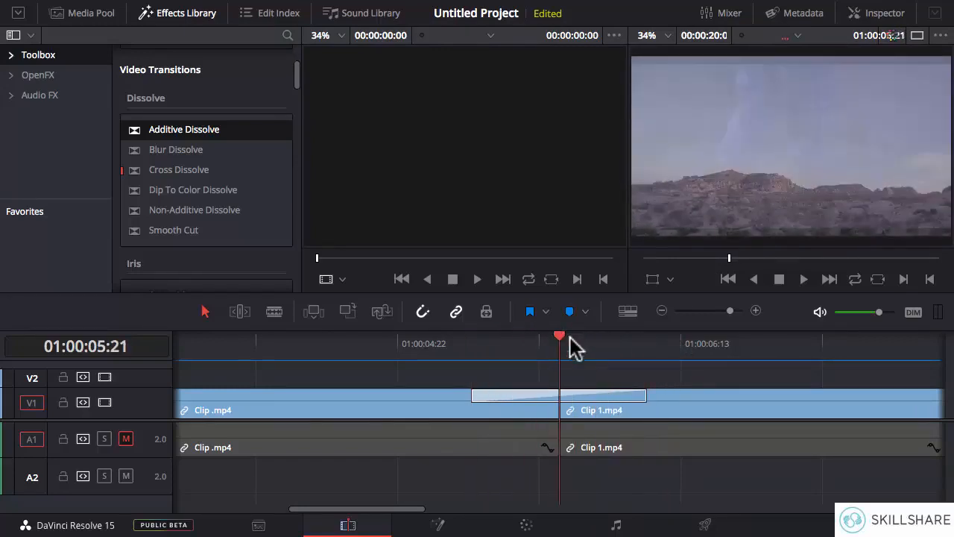
- Shorten the Additive Dissolve to about 20 frames, and try deleting it before undoing the deletion
{"action": "left_click", "coordinate": [643, 397]}
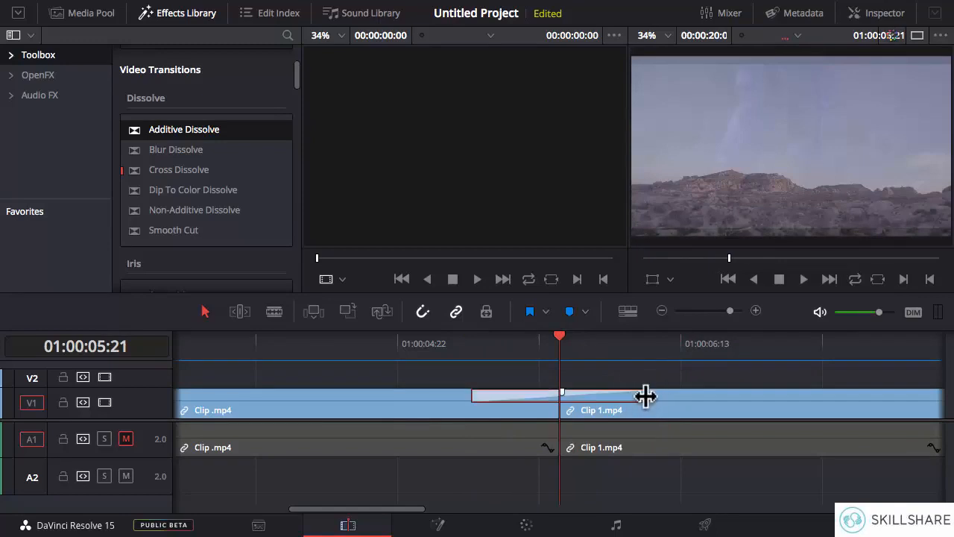
{"action": "mouse_move", "coordinate": [645, 397]}
{"action": "left_mouse_down"}
{"action": "mouse_move", "coordinate": [578, 396]}
{"action": "mouse_move", "coordinate": [633, 397]}
{"action": "left_mouse_up"}
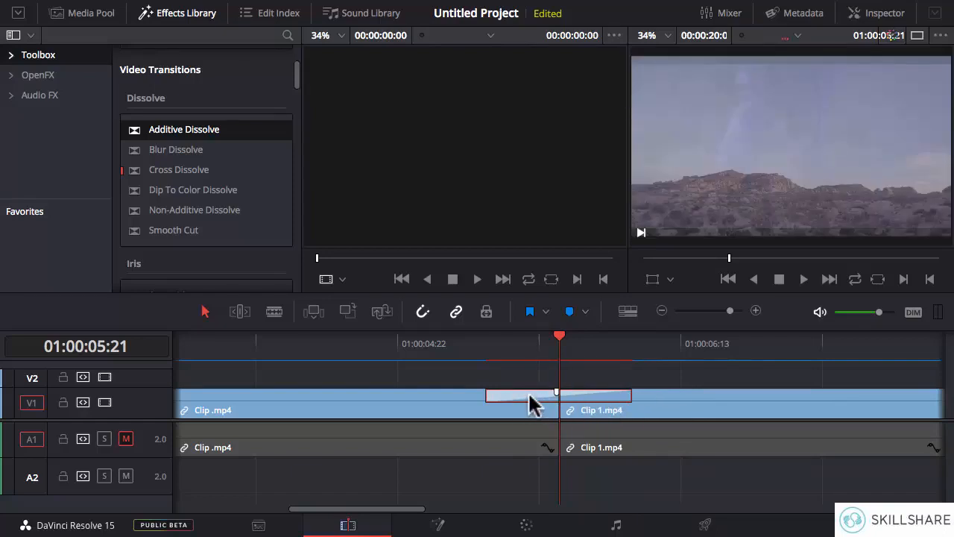
{"action": "key", "text": "Delete"}
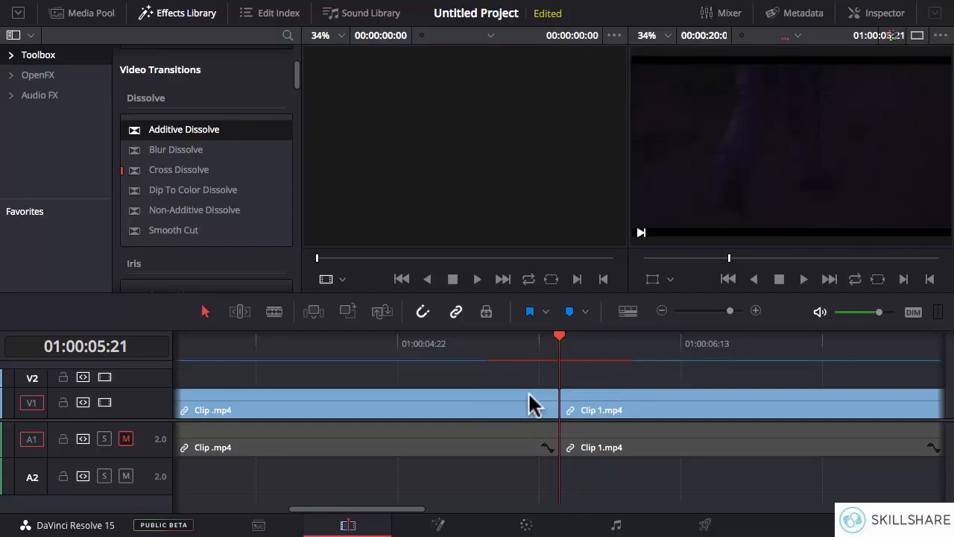
{"action": "key", "text": "ctrl+z"}
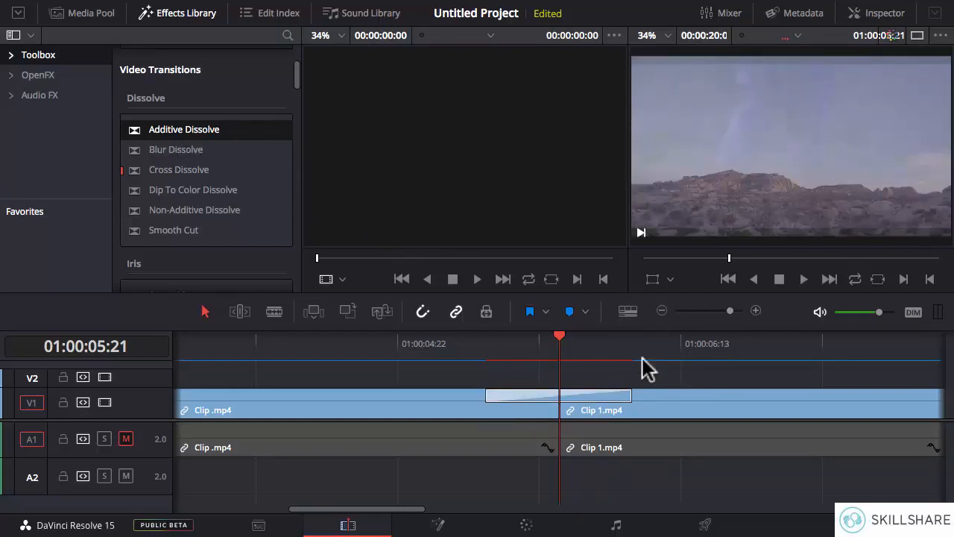
- Add a Blur Dissolve centred on the cut between Clip 1.mp4 and Clip 10.mp4
{"action": "left_click_drag", "start_coordinate": [413, 507], "coordinate": [571, 507]}
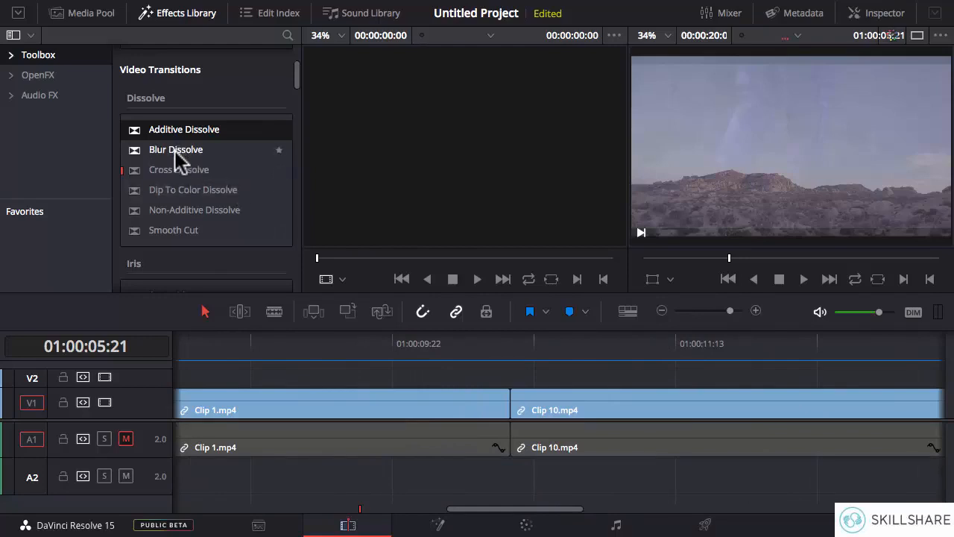
{"action": "left_click", "coordinate": [174, 150]}
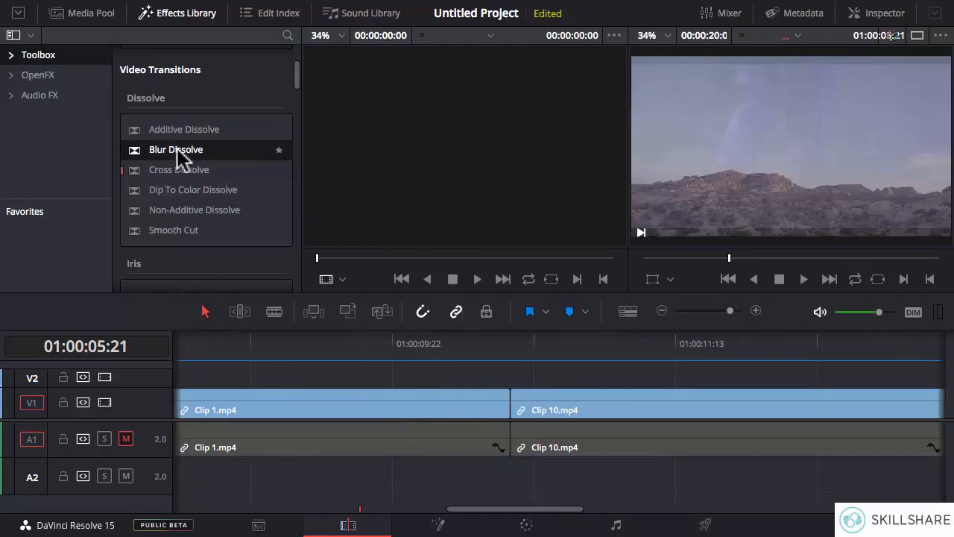
{"action": "left_click_drag", "start_coordinate": [177, 148], "coordinate": [517, 412]}
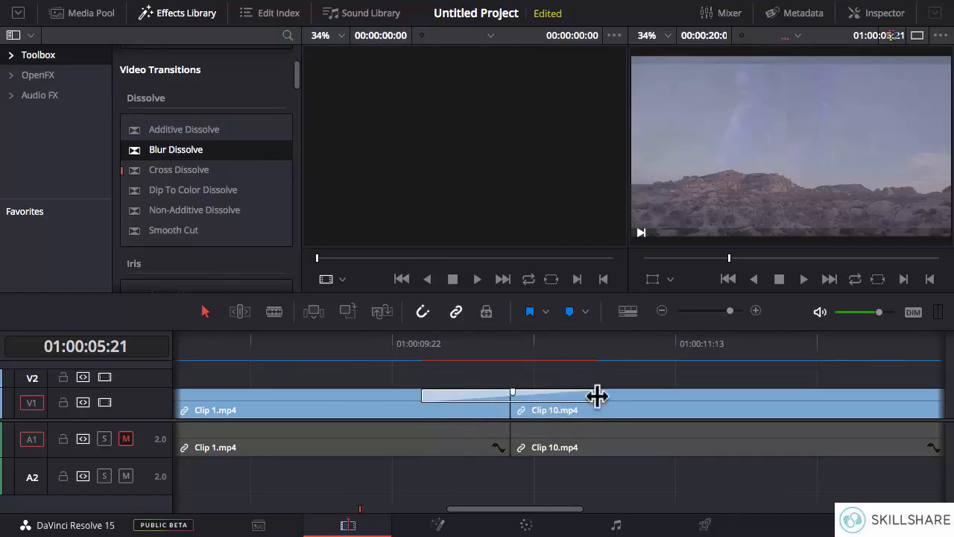
- Shorten the Blur Dissolve to about 16 frames and scrub through it up to the cut
{"action": "left_click", "coordinate": [593, 396]}
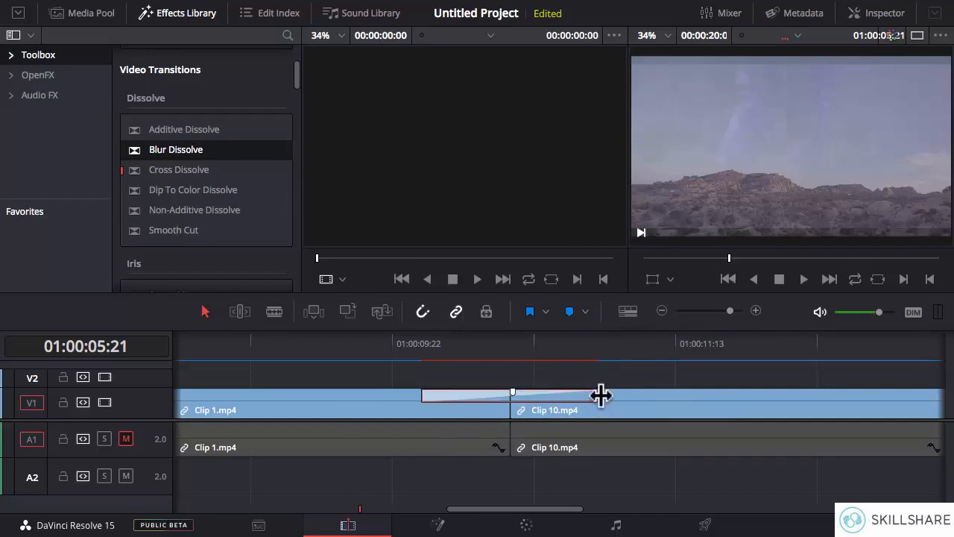
{"action": "left_click_drag", "start_coordinate": [600, 395], "coordinate": [538, 396]}
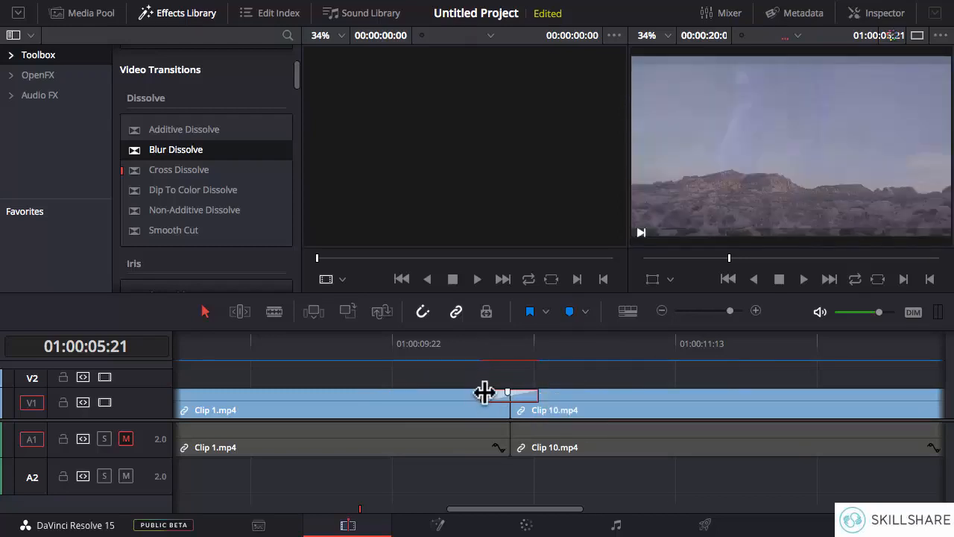
{"action": "left_click_drag", "start_coordinate": [484, 393], "coordinate": [452, 393]}
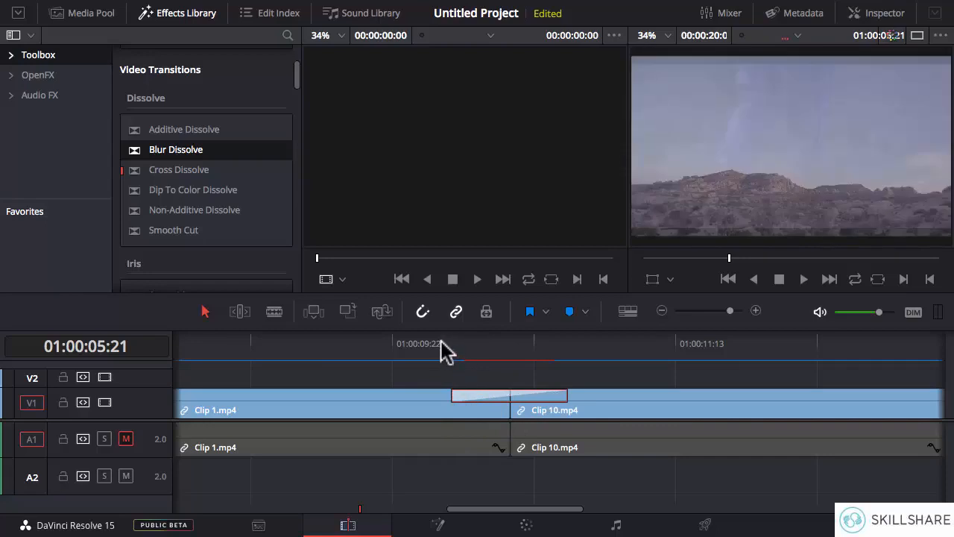
{"action": "left_click", "coordinate": [448, 344]}
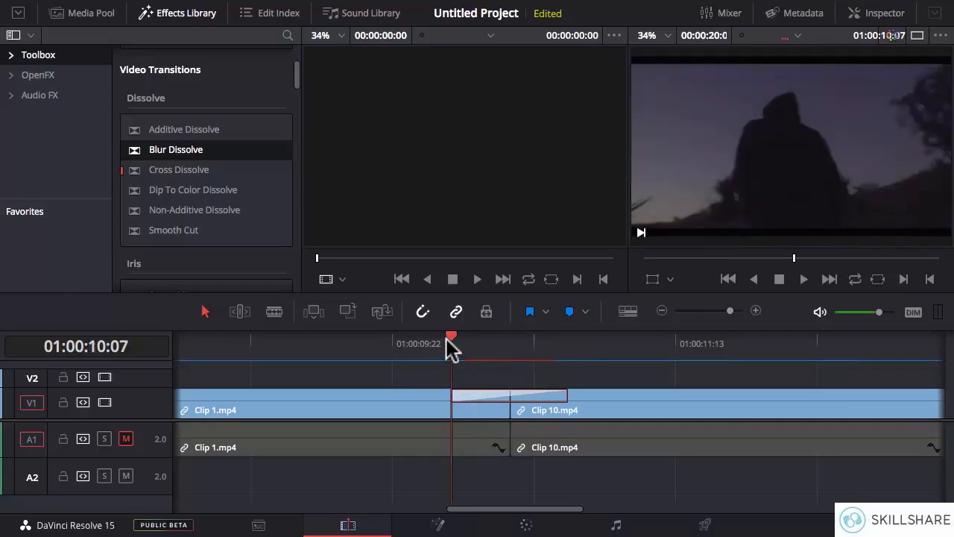
{"action": "left_click_drag", "start_coordinate": [461, 342], "coordinate": [504, 331]}
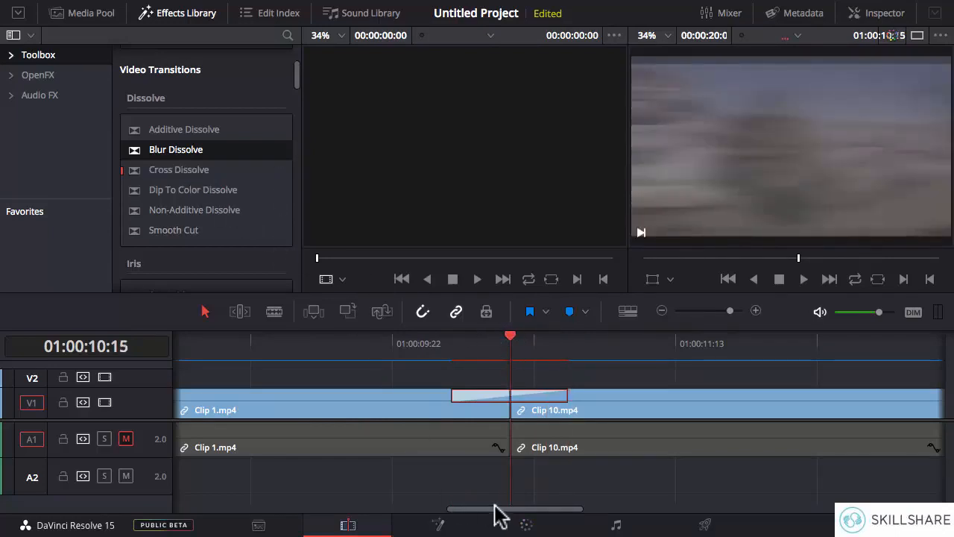
- Add a Cross Dissolve centred on the cut between Clip 10.mp4 and Clip 11.mp4 and scrub through it
{"action": "left_click_drag", "start_coordinate": [494, 510], "coordinate": [687, 511]}
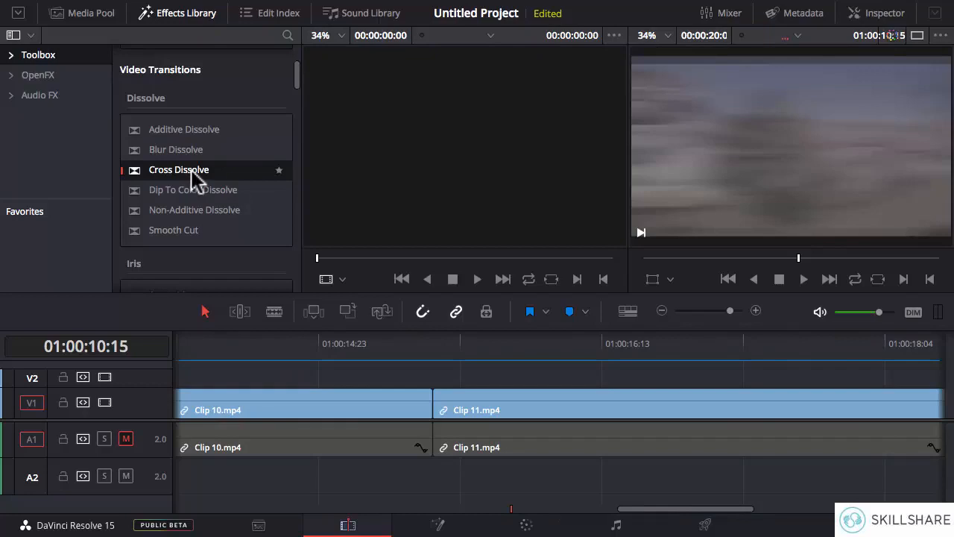
{"action": "left_click_drag", "start_coordinate": [191, 170], "coordinate": [431, 409]}
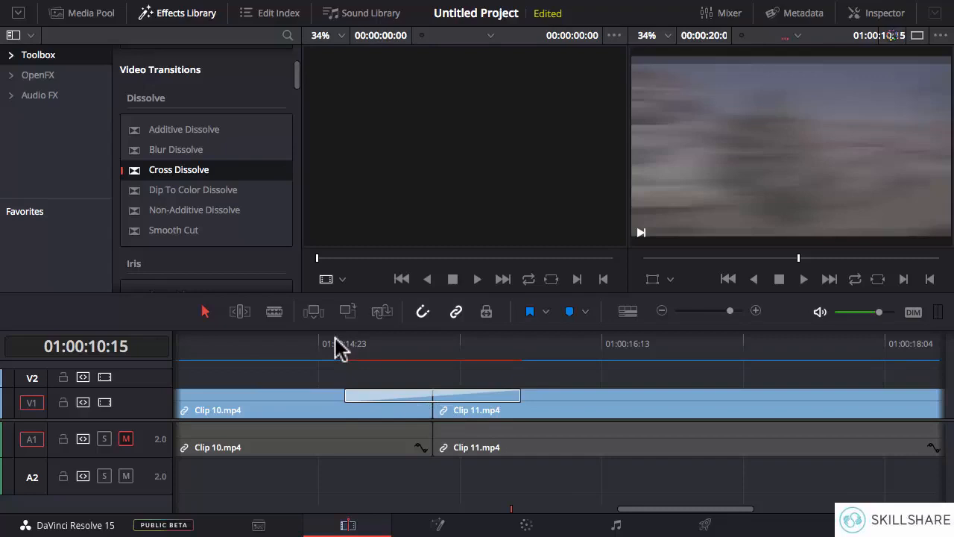
{"action": "left_click_drag", "start_coordinate": [337, 347], "coordinate": [522, 352]}
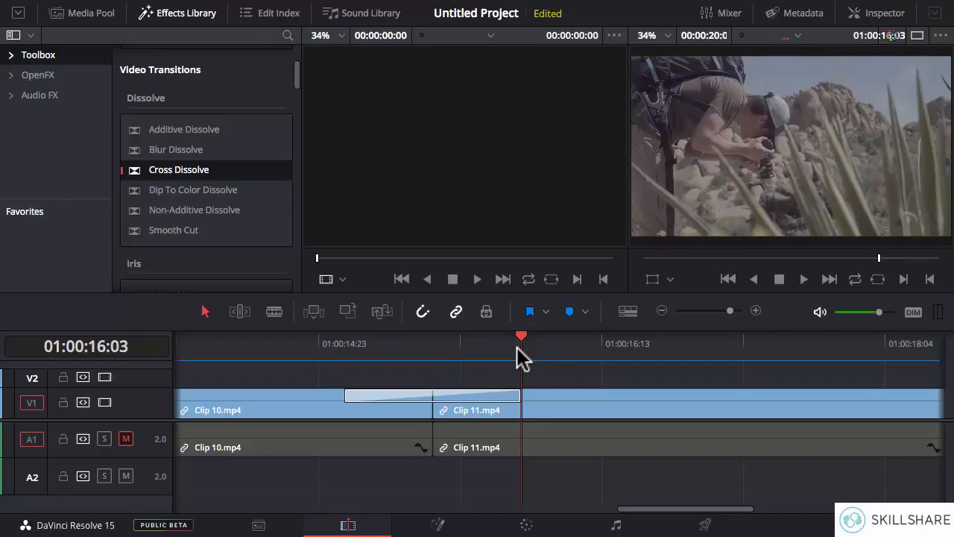
- Remove the dissolves at both ends of Clip 1.mp4 and take the fade-in off the start of Clip .mp4
{"action": "left_click", "coordinate": [661, 311]}
{"action": "left_click", "coordinate": [661, 311]}
{"action": "left_click", "coordinate": [661, 310]}
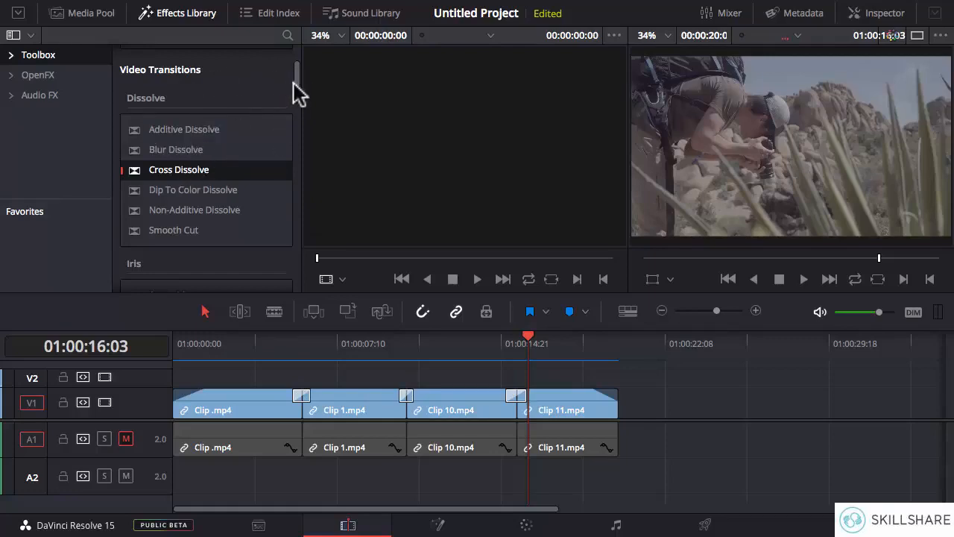
{"action": "left_click_drag", "start_coordinate": [297, 75], "coordinate": [304, 96]}
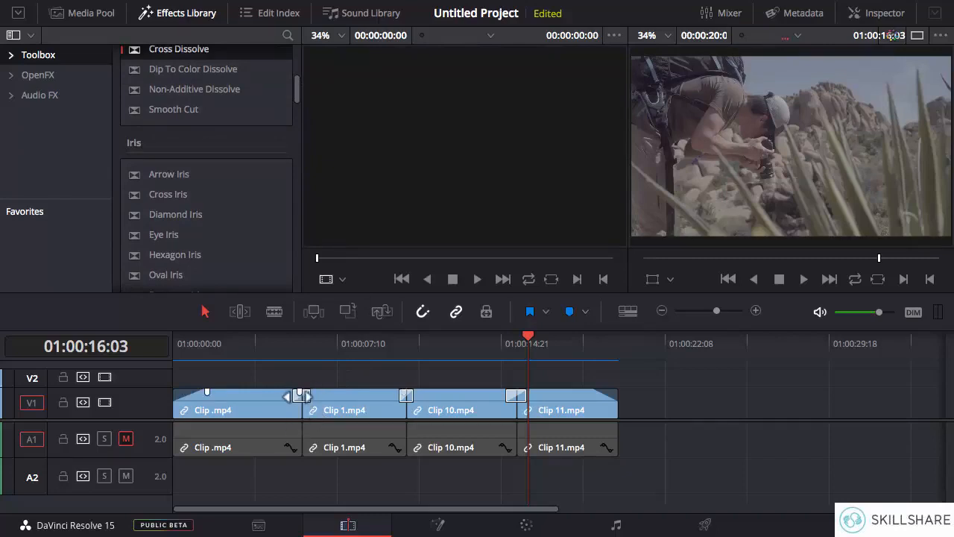
{"action": "left_click", "coordinate": [753, 311]}
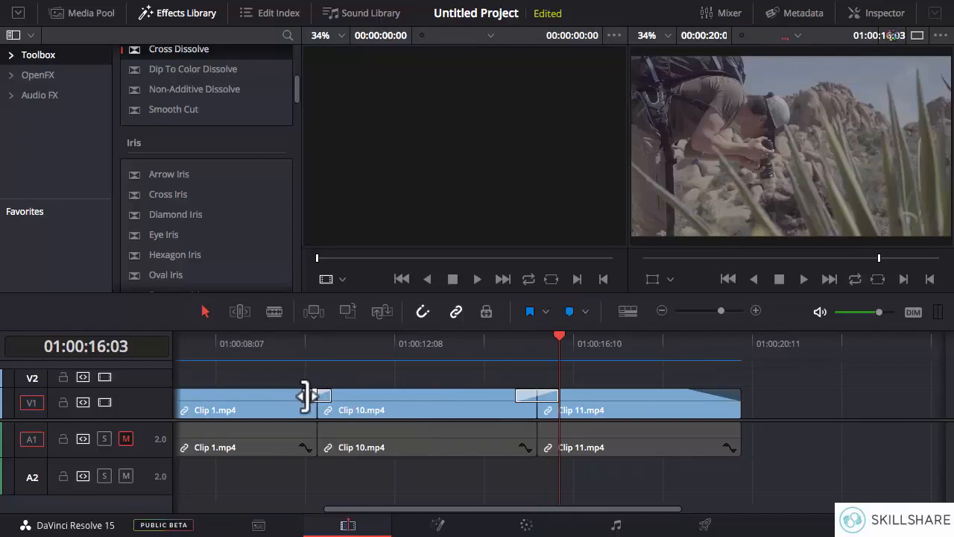
{"action": "left_click_drag", "start_coordinate": [306, 395], "coordinate": [302, 395]}
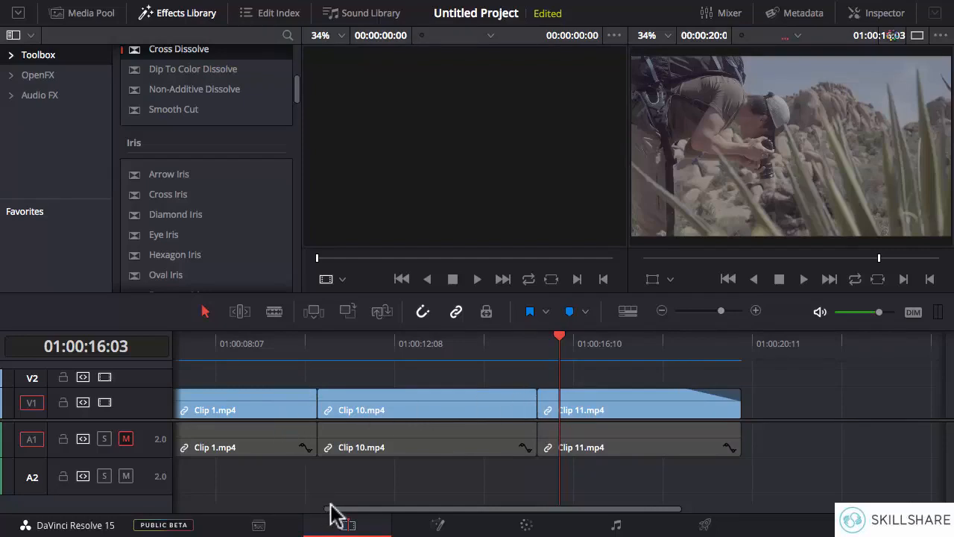
{"action": "left_click_drag", "start_coordinate": [333, 518], "coordinate": [170, 517]}
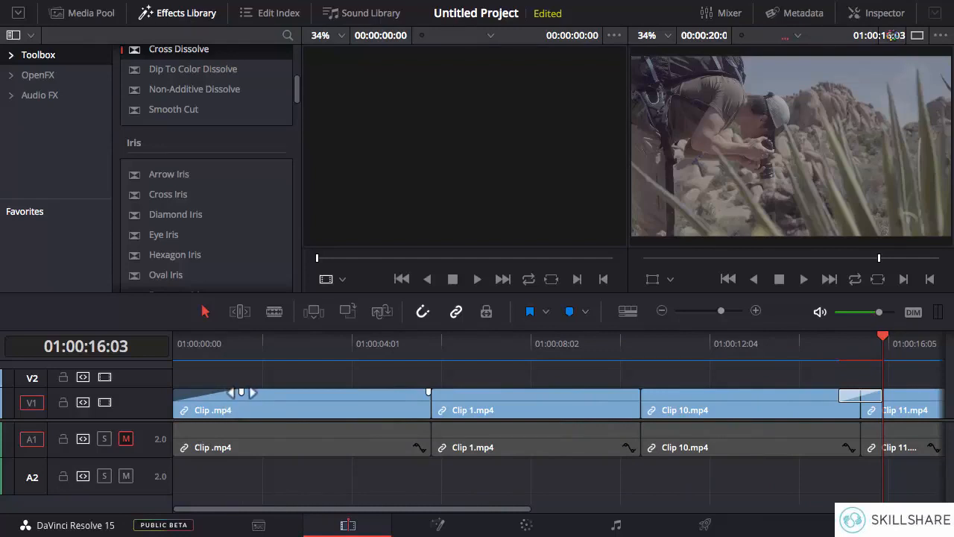
{"action": "left_click_drag", "start_coordinate": [241, 392], "coordinate": [175, 390]}
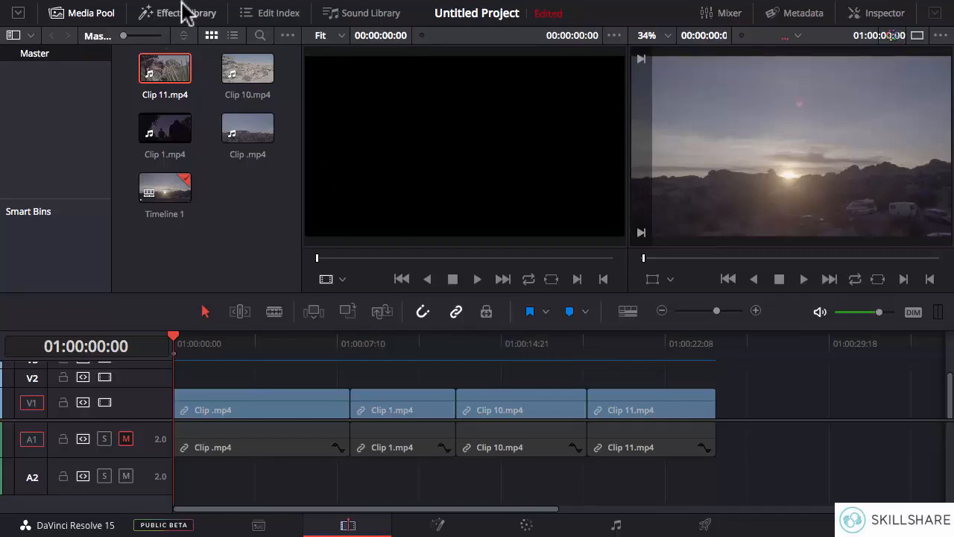
- Switch from the Media Pool to the Effects Library and bring up the Toolbox's Titles section
{"action": "left_click", "coordinate": [192, 22]}
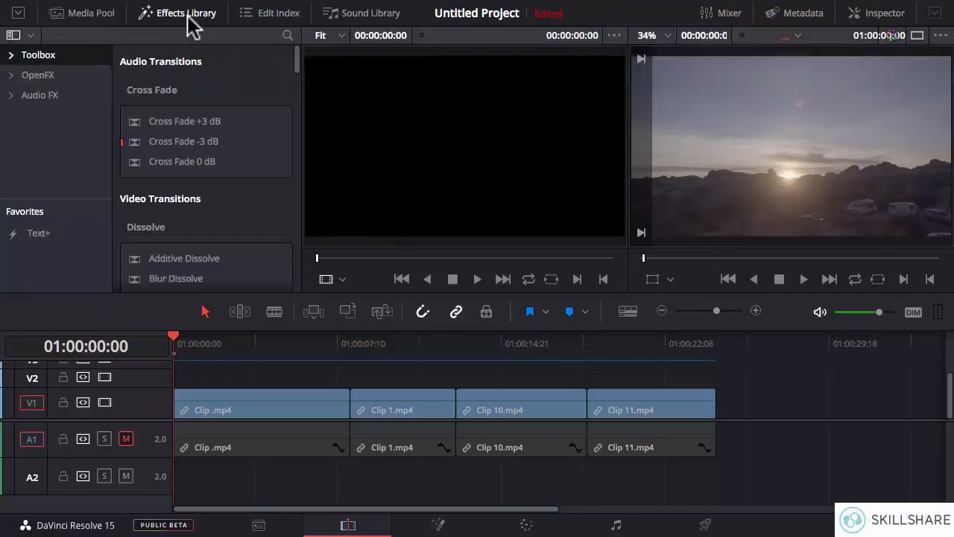
{"action": "left_click", "coordinate": [154, 21]}
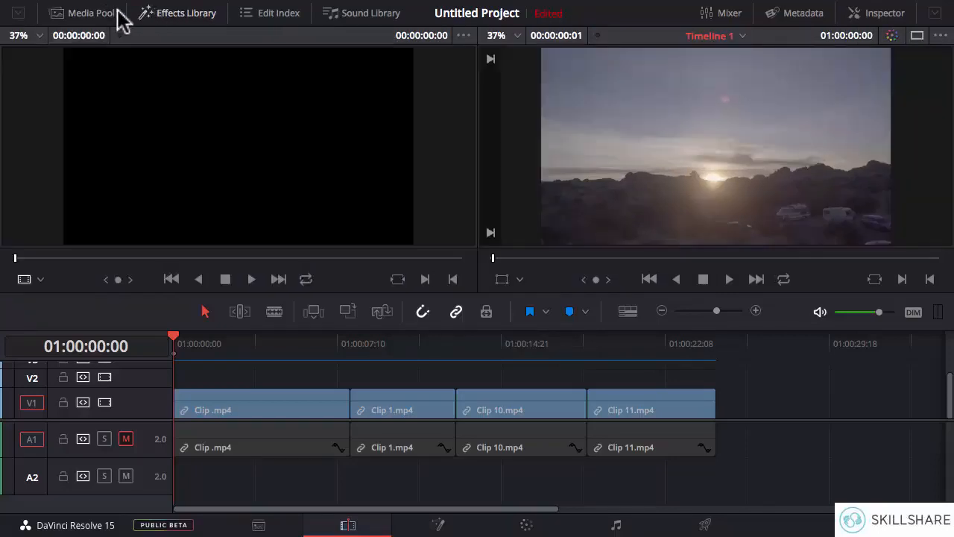
{"action": "left_click", "coordinate": [92, 24]}
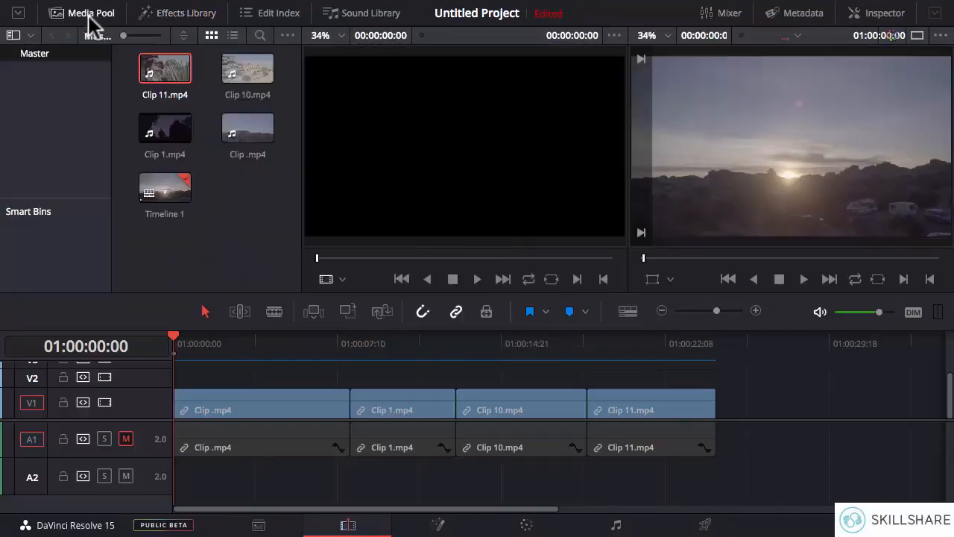
{"action": "left_click", "coordinate": [94, 26]}
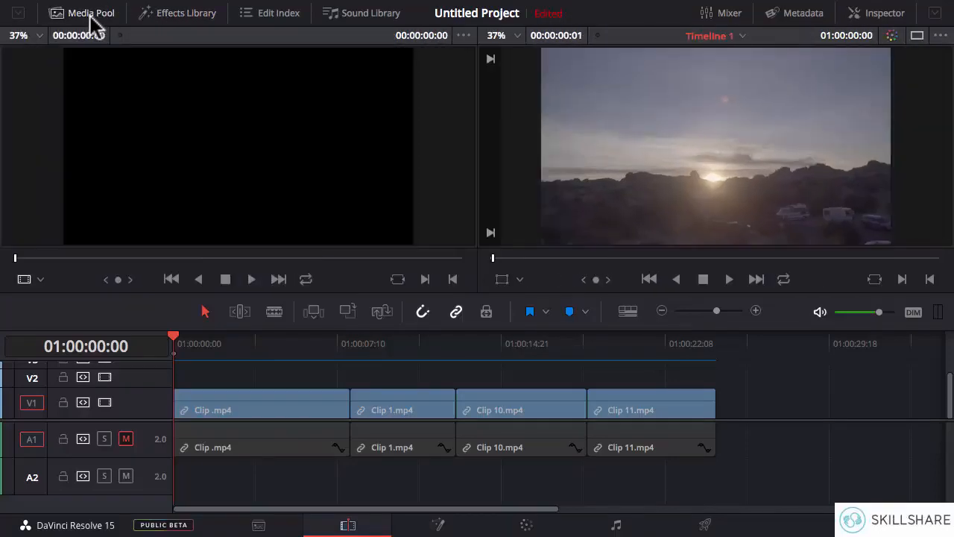
{"action": "left_click", "coordinate": [170, 25]}
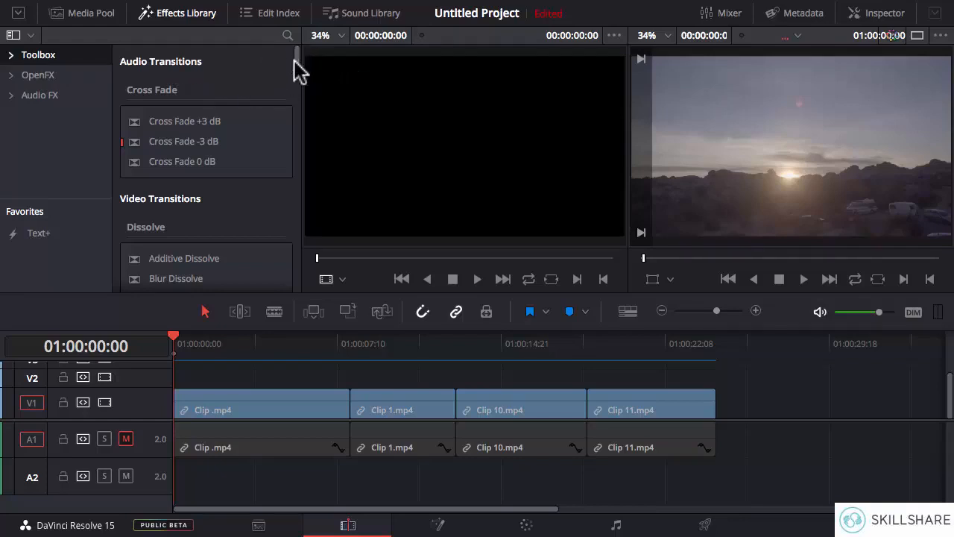
{"action": "left_click_drag", "start_coordinate": [295, 60], "coordinate": [298, 185]}
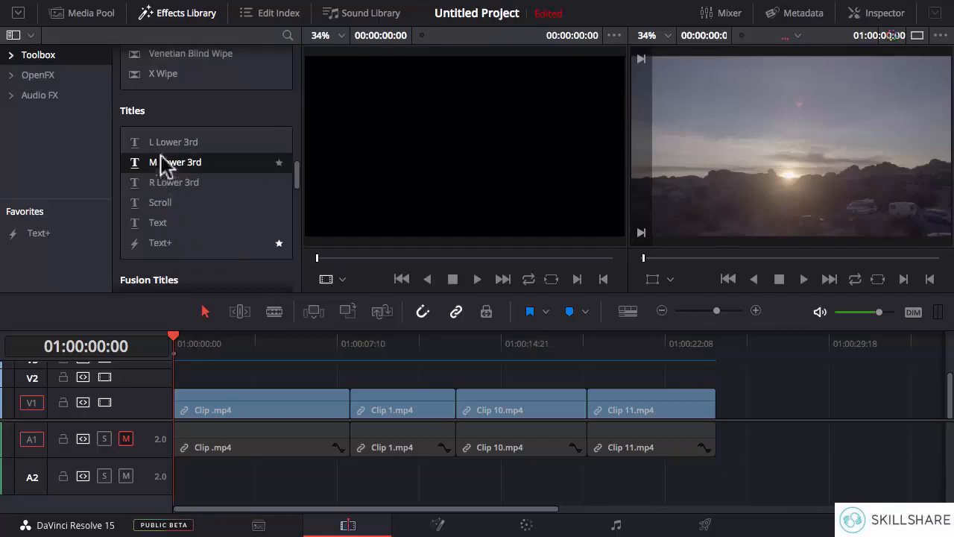
- Add a Text title on V2 at the start of the timeline, above Clip .mp4, and preview it over the footage
{"action": "left_click", "coordinate": [163, 222]}
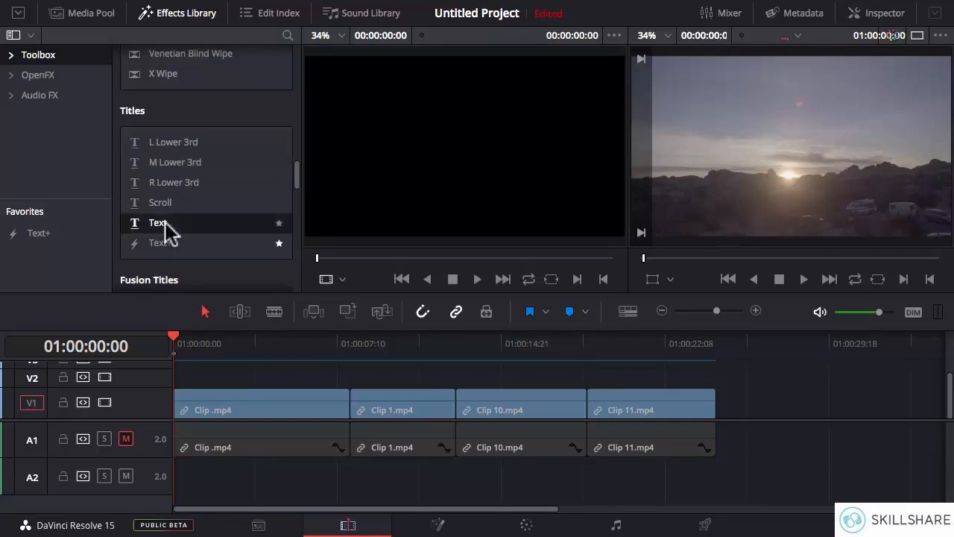
{"action": "left_click_drag", "start_coordinate": [165, 231], "coordinate": [209, 313]}
{"action": "left_click_drag", "start_coordinate": [216, 367], "coordinate": [177, 387]}
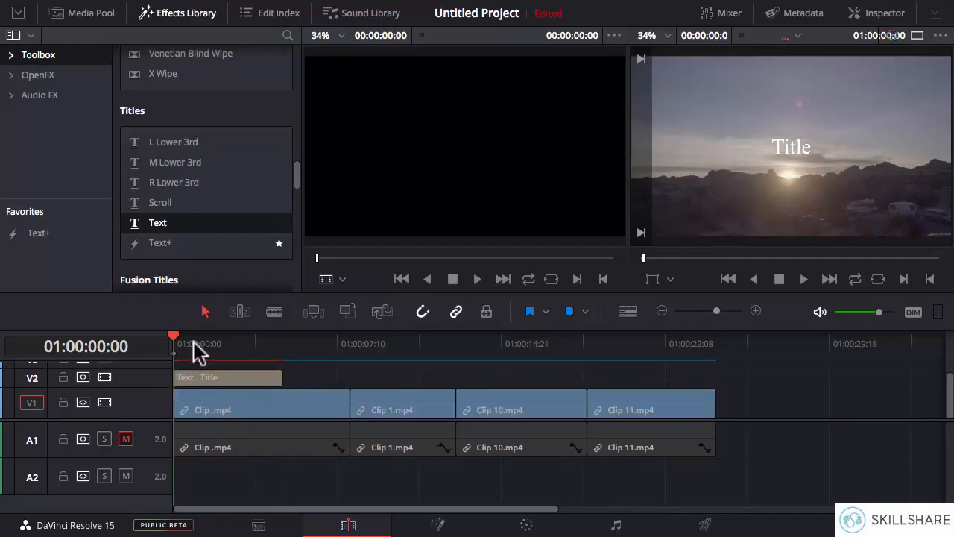
{"action": "left_click_drag", "start_coordinate": [191, 343], "coordinate": [199, 341]}
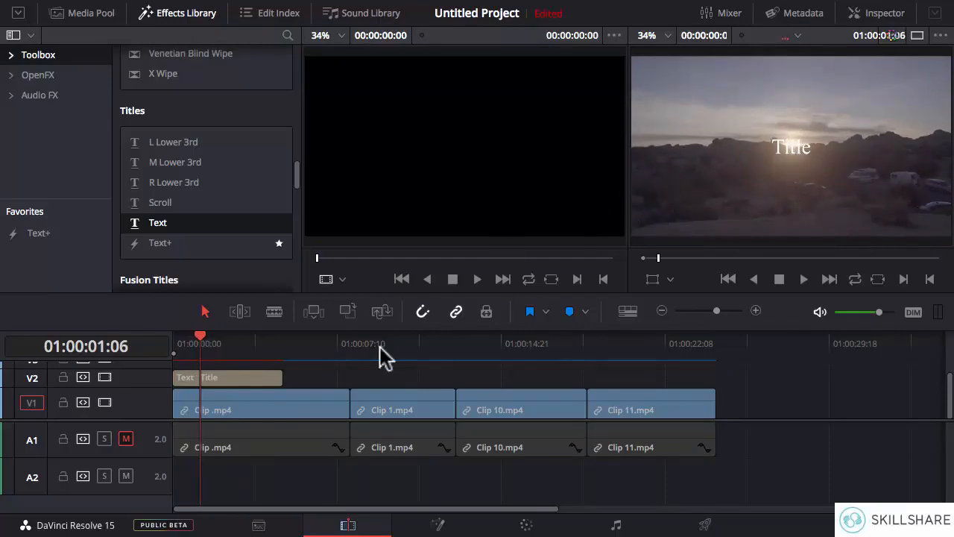
{"action": "left_click", "coordinate": [200, 378]}
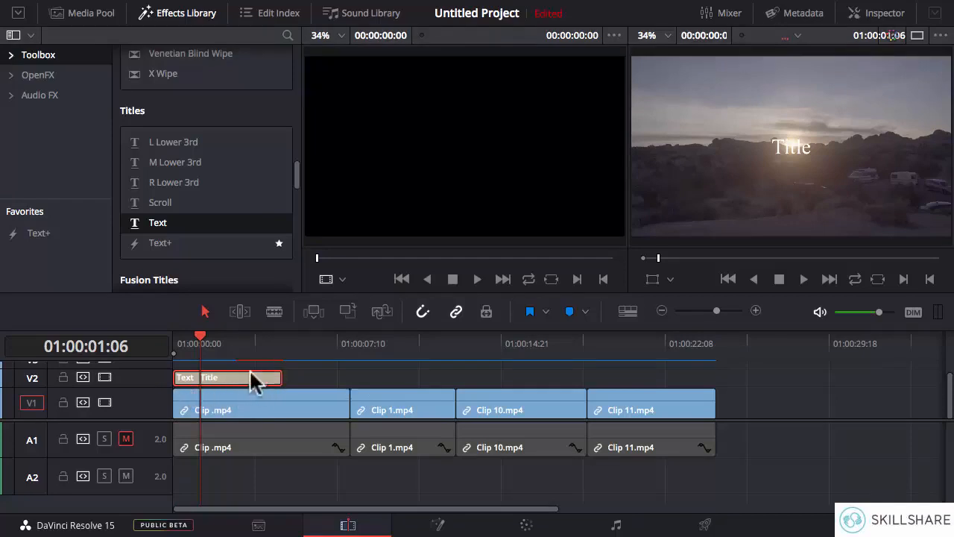
{"action": "key", "text": "Home"}
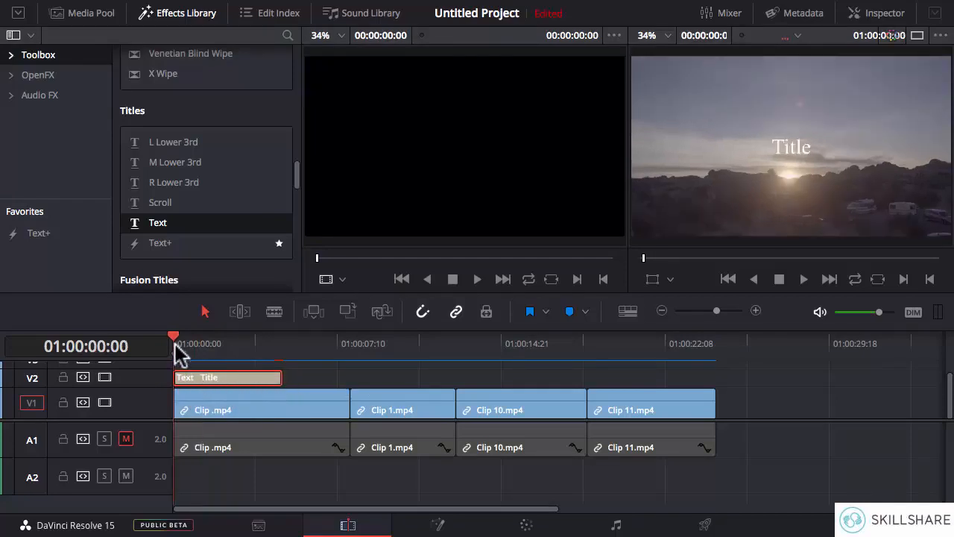
- Shorten the title on V2 to end at 01:00:03:10 and return the playhead to the timeline start
{"action": "left_click_drag", "start_coordinate": [177, 344], "coordinate": [251, 341]}
{"action": "left_click_drag", "start_coordinate": [279, 379], "coordinate": [252, 380]}
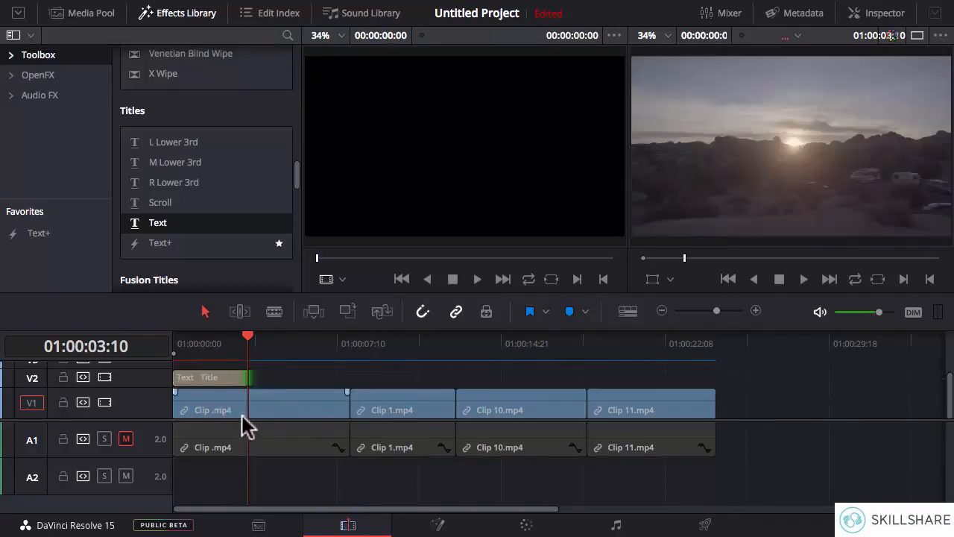
{"action": "left_click", "coordinate": [214, 378]}
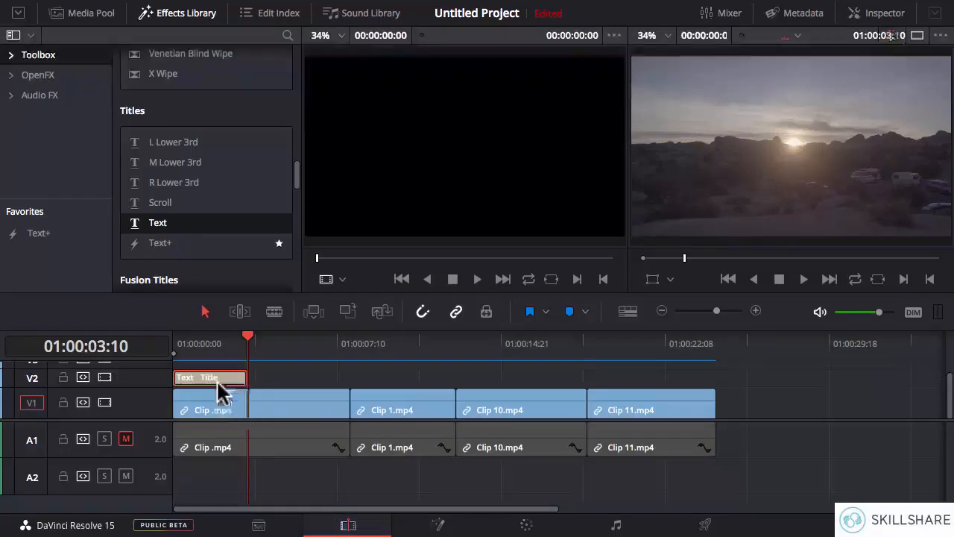
{"action": "left_click", "coordinate": [175, 341]}
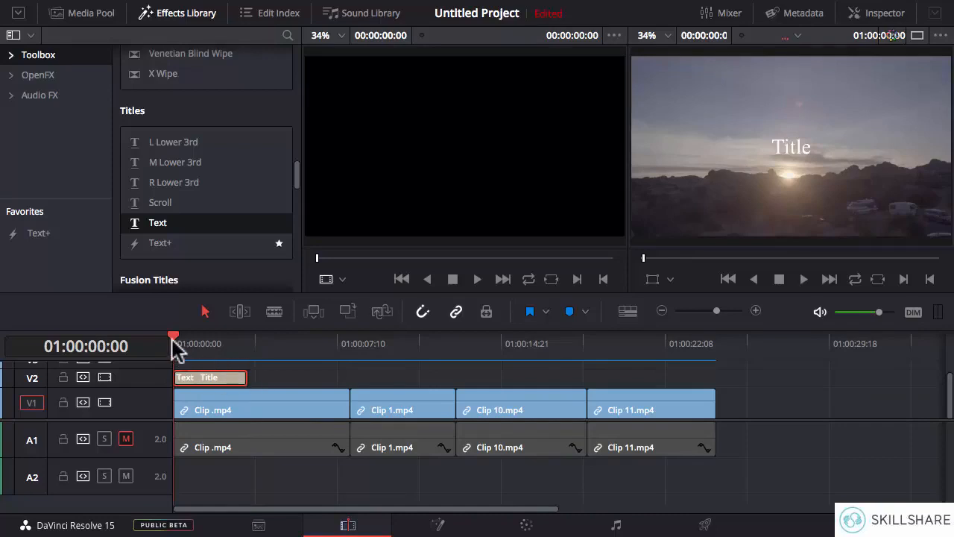
- Slide the title along V2 and back to the timeline start, extend it to about 4.7 seconds, and park the playhead at 01:00:01:01
{"action": "left_click", "coordinate": [195, 345]}
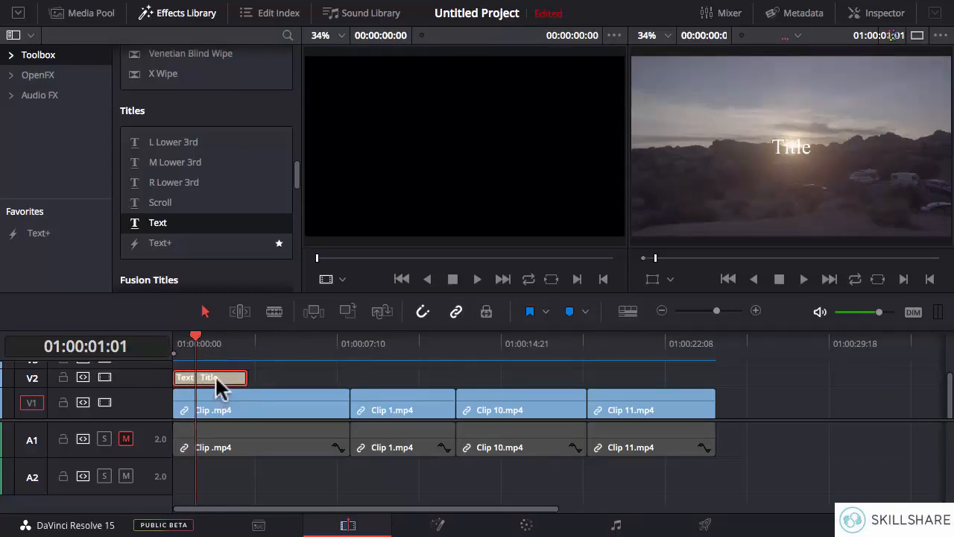
{"action": "left_click_drag", "start_coordinate": [215, 386], "coordinate": [270, 391]}
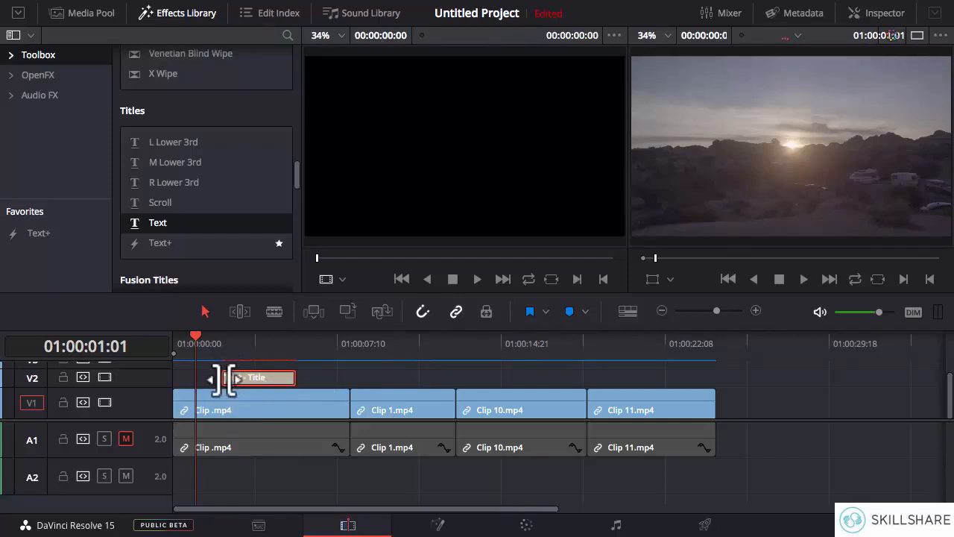
{"action": "left_click_drag", "start_coordinate": [295, 380], "coordinate": [245, 386]}
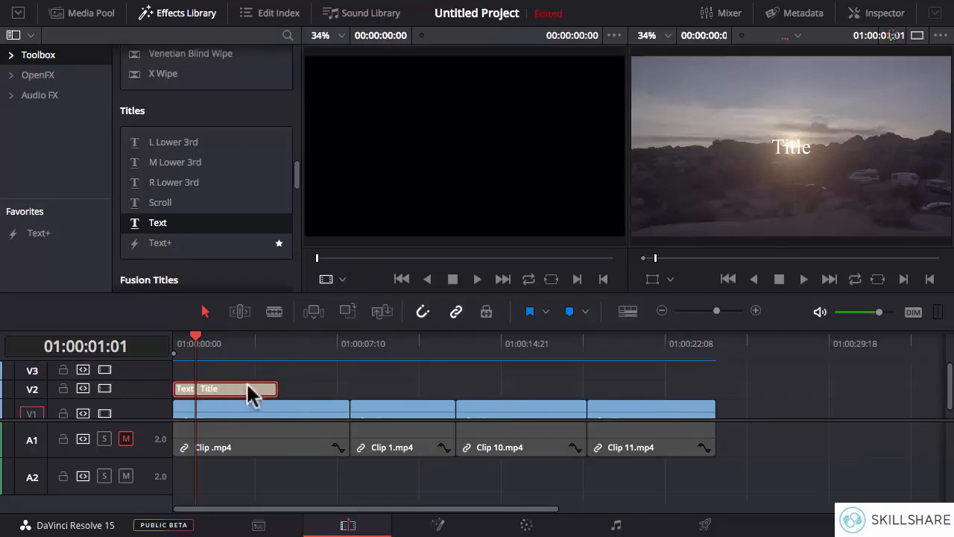
- Open the Inspector for the title on V2 and replace its text with "Joshua Tree"
{"action": "left_click", "coordinate": [879, 15]}
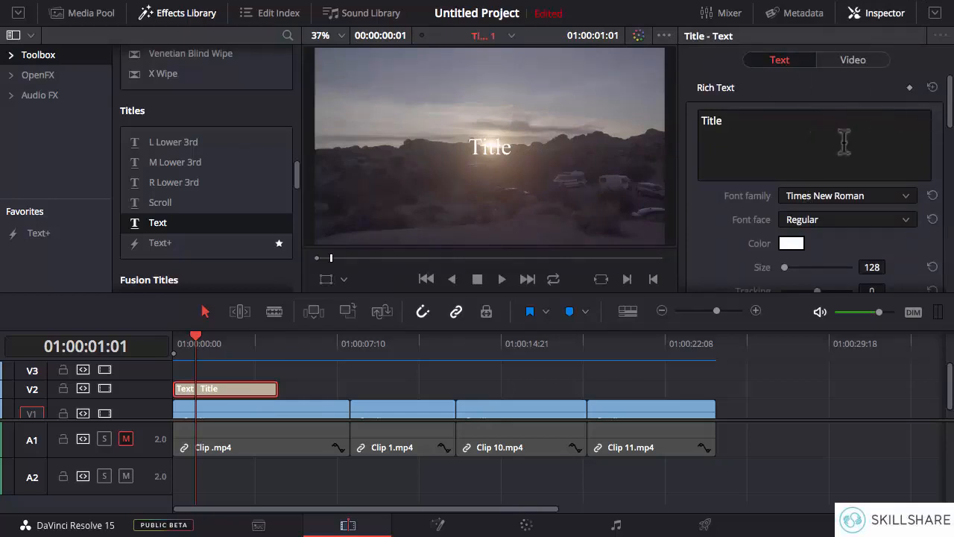
{"action": "left_click_drag", "start_coordinate": [766, 127], "coordinate": [667, 127]}
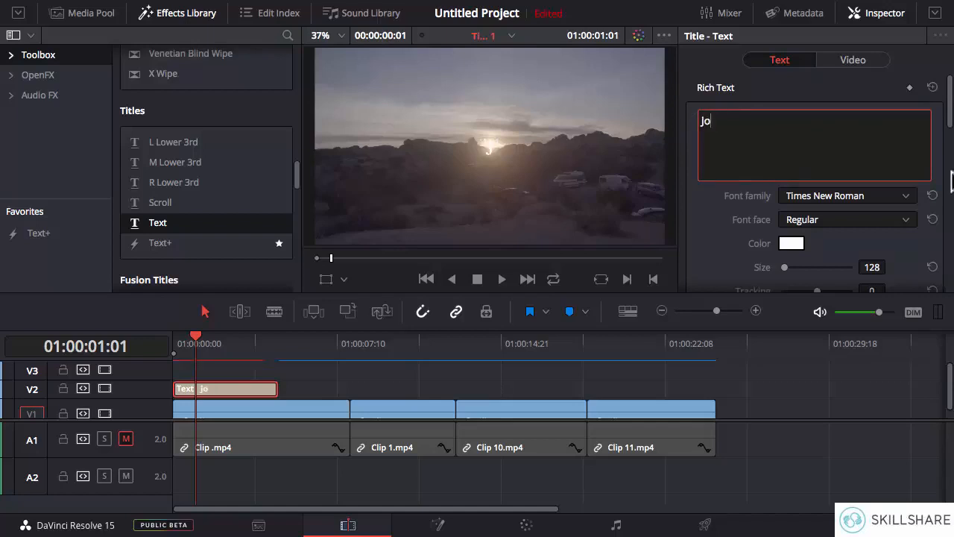
{"action": "type", "text": "Joshua"}
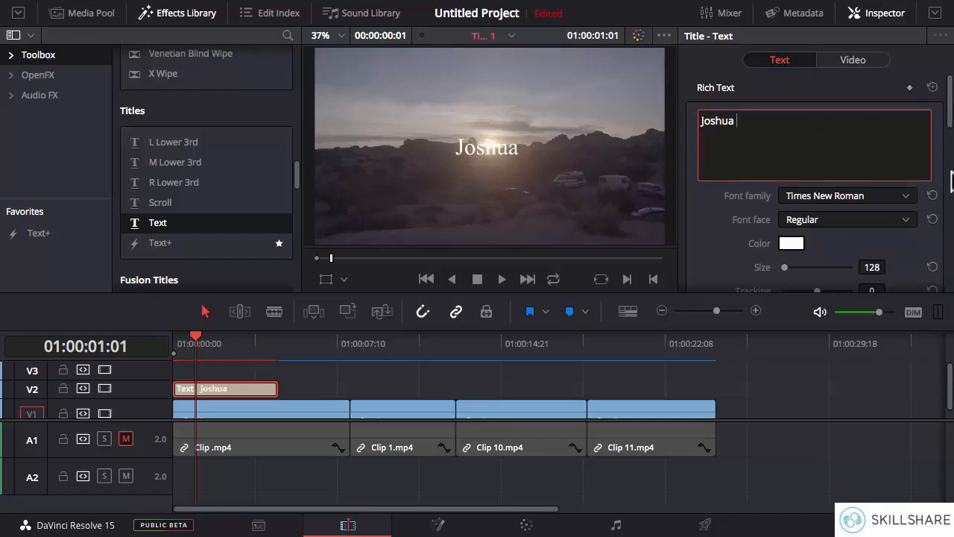
{"action": "type", "text": " Tree"}
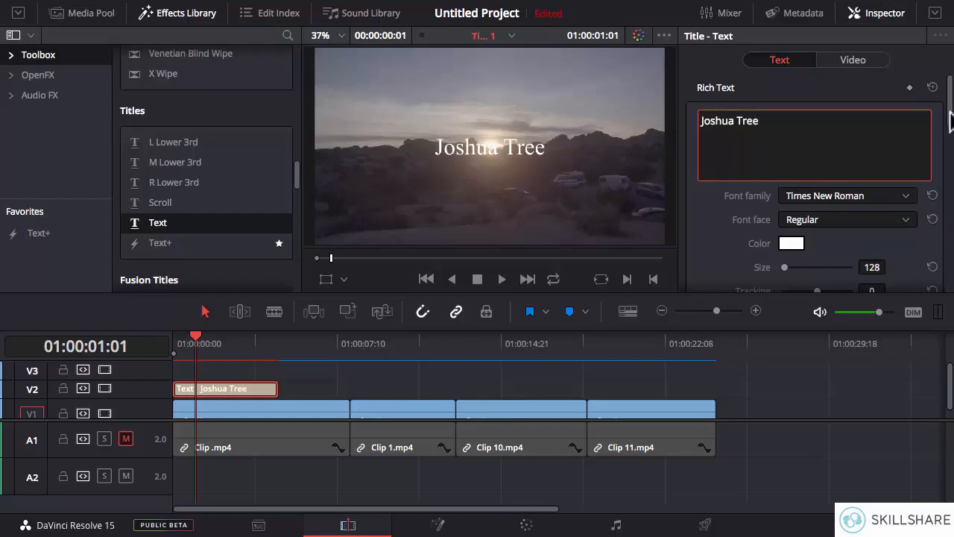
- Try the Songti TC, Songti SC and STKaiti font families on the Joshua Tree title
{"action": "scroll", "coordinate": [951, 119], "scroll_direction": "down", "scroll_amount": 5}
{"action": "scroll", "coordinate": [949, 117], "scroll_direction": "up", "scroll_amount": 4}
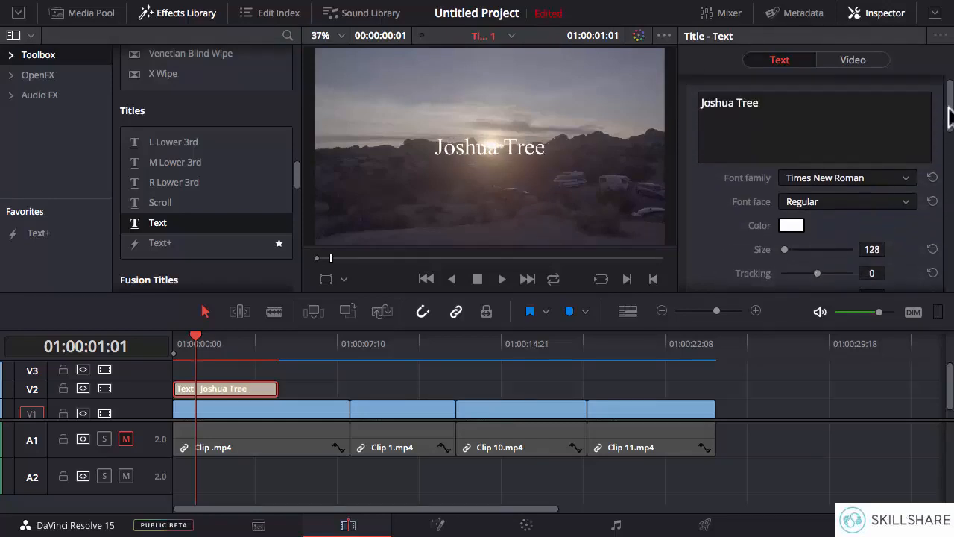
{"action": "scroll", "coordinate": [949, 122], "scroll_direction": "down", "scroll_amount": 3}
{"action": "left_click", "coordinate": [826, 131]}
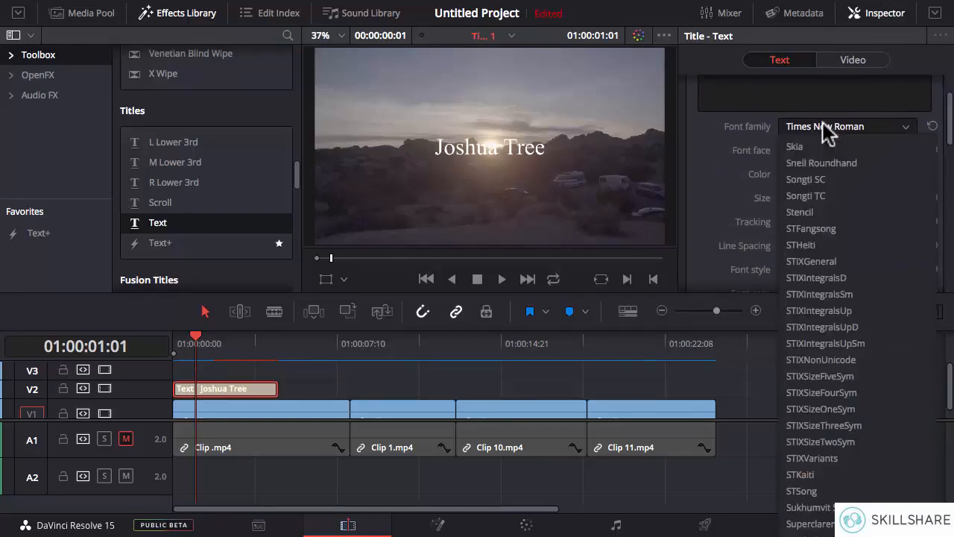
{"action": "left_click", "coordinate": [819, 196]}
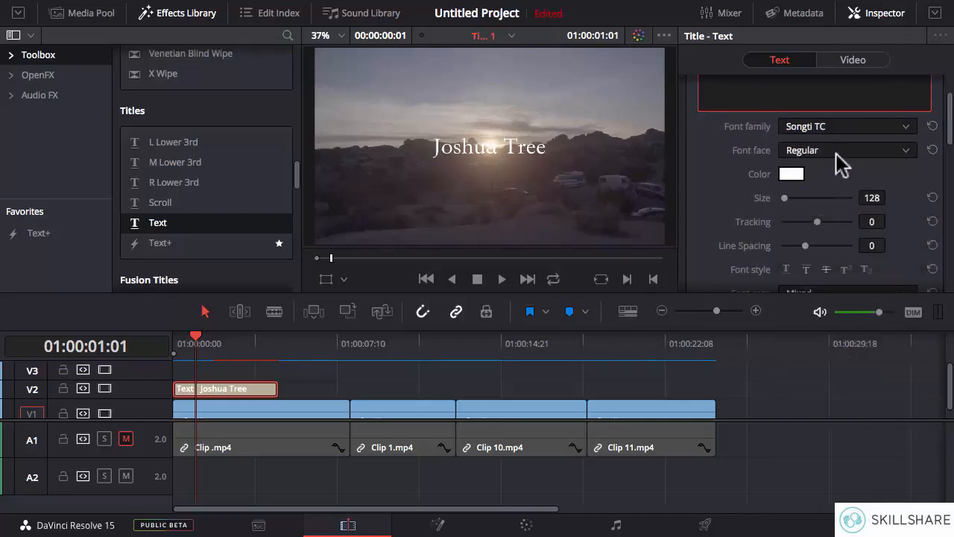
{"action": "left_click", "coordinate": [894, 128]}
{"action": "left_click", "coordinate": [838, 179]}
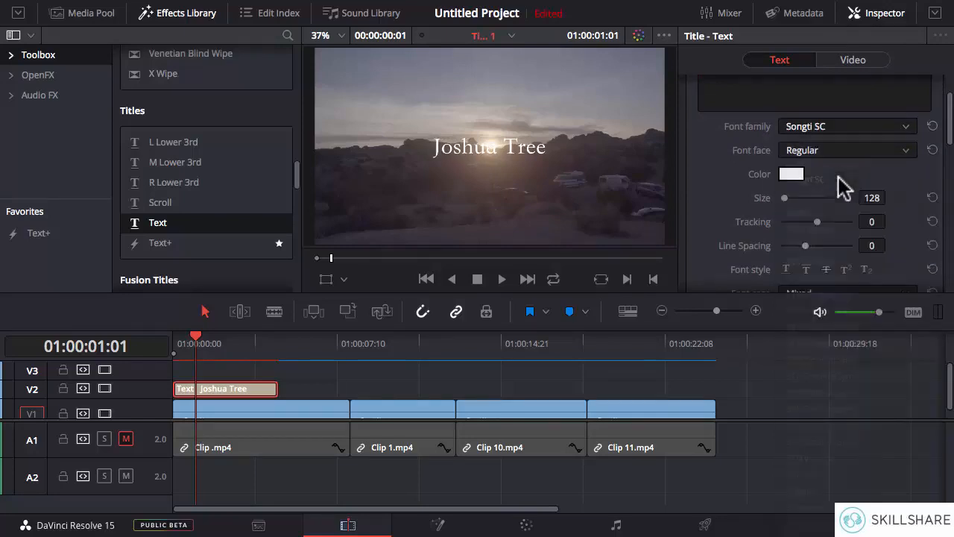
{"action": "left_click", "coordinate": [843, 131]}
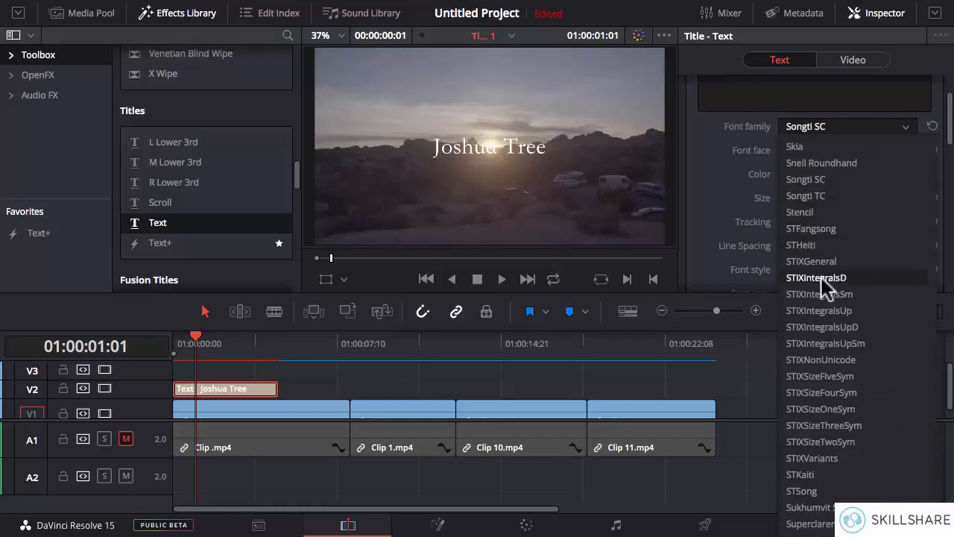
{"action": "left_click", "coordinate": [811, 476]}
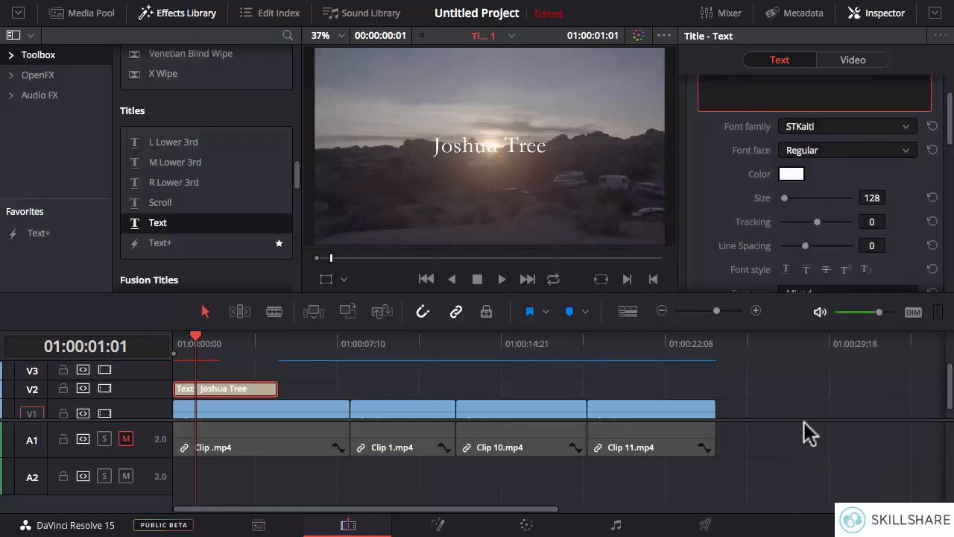
- Set the title's font family to Thonburi and its font face to Bold
{"action": "left_click", "coordinate": [837, 128]}
{"action": "scroll", "coordinate": [832, 268], "scroll_direction": "down", "scroll_amount": 3}
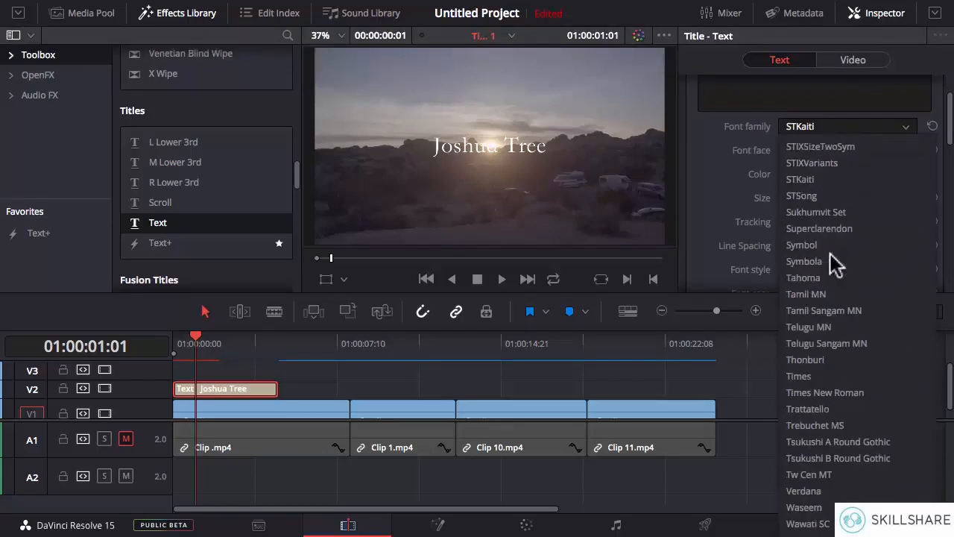
{"action": "left_click", "coordinate": [827, 359]}
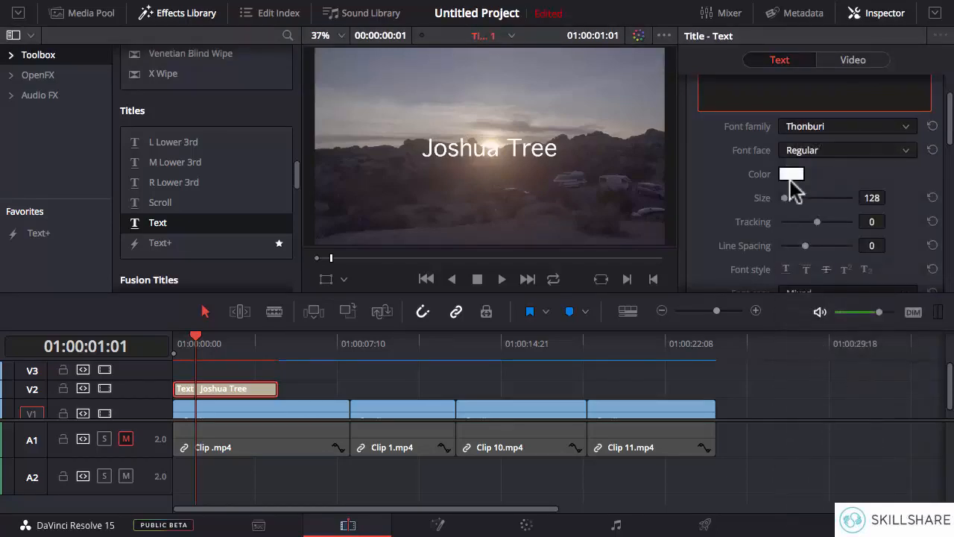
{"action": "left_click", "coordinate": [835, 157]}
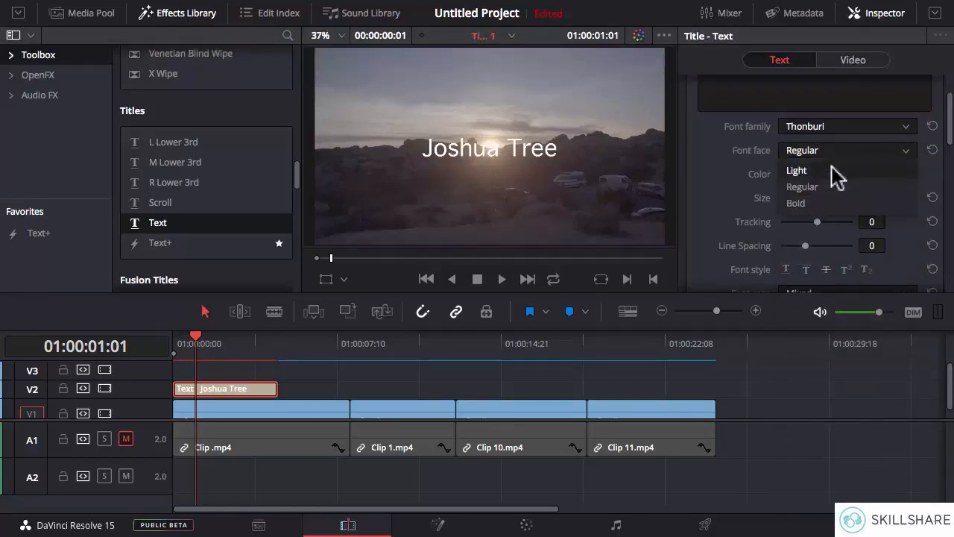
{"action": "left_click", "coordinate": [816, 204]}
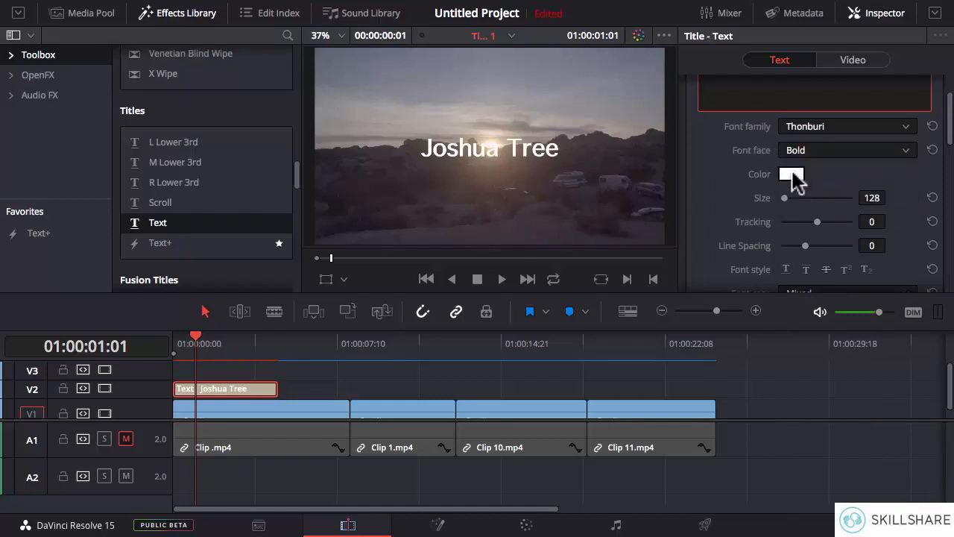
- Change the title's text color to bright cyan using the color wheel
{"action": "left_click", "coordinate": [791, 174]}
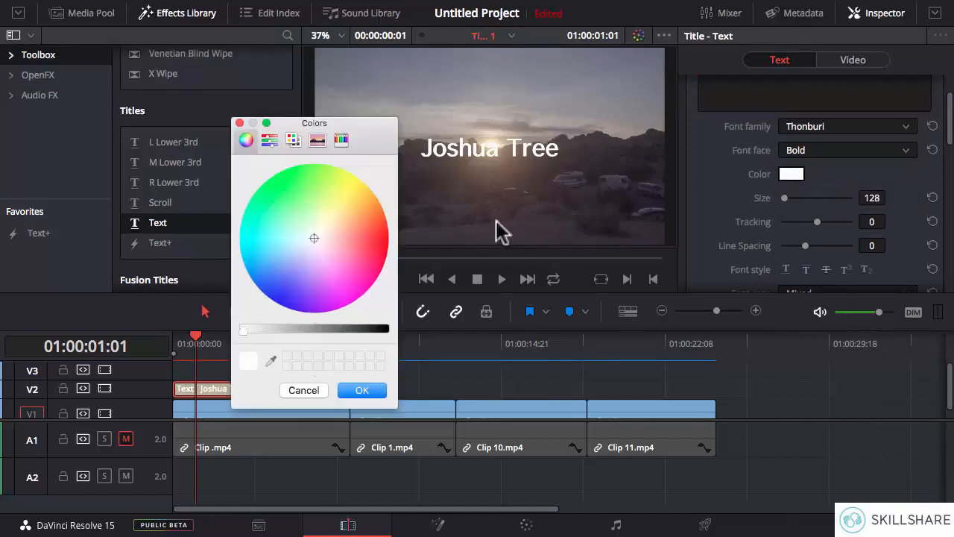
{"action": "left_click", "coordinate": [242, 234]}
{"action": "left_click_drag", "start_coordinate": [239, 232], "coordinate": [237, 231]}
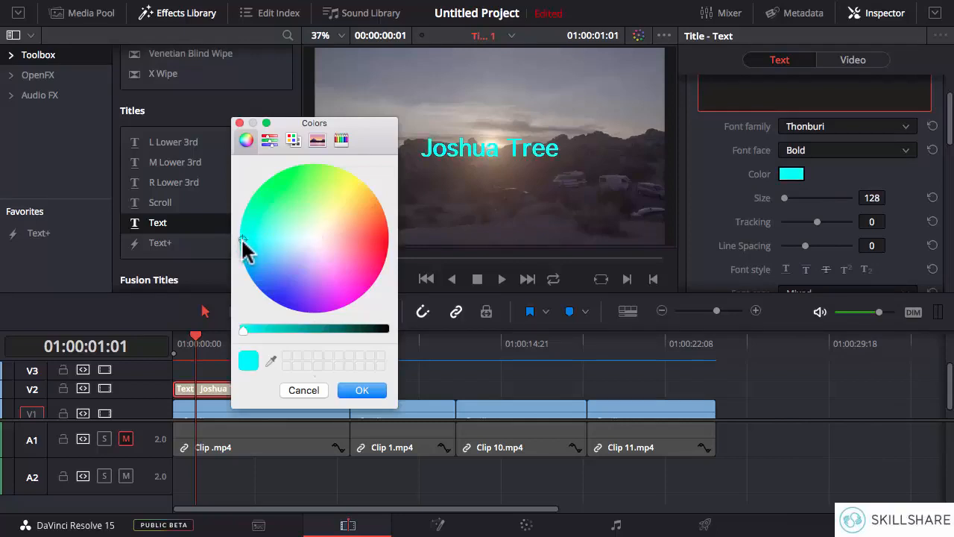
{"action": "left_click", "coordinate": [348, 390]}
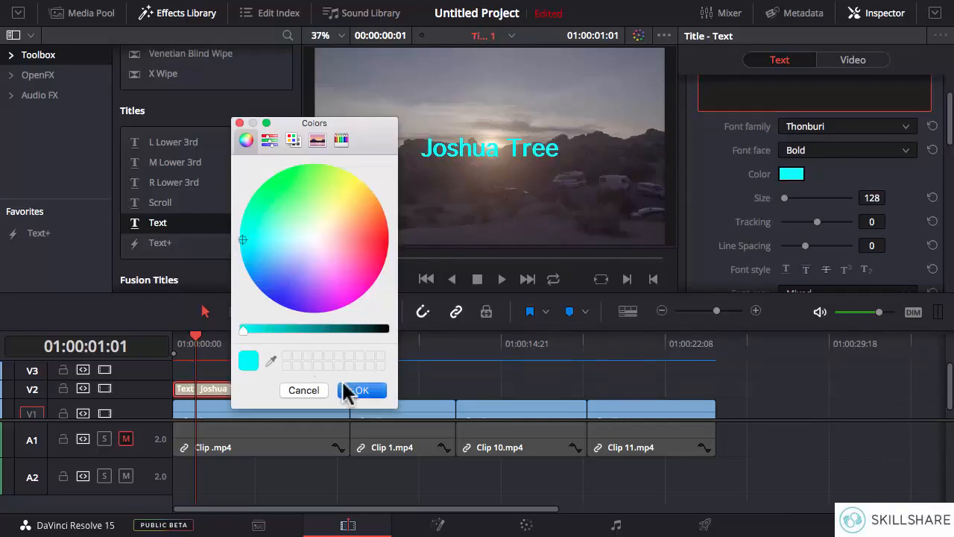
- Set the title's size to 177, tracking to 18 and line spacing to -64
{"action": "scroll", "coordinate": [950, 134], "scroll_direction": "down", "scroll_amount": 3}
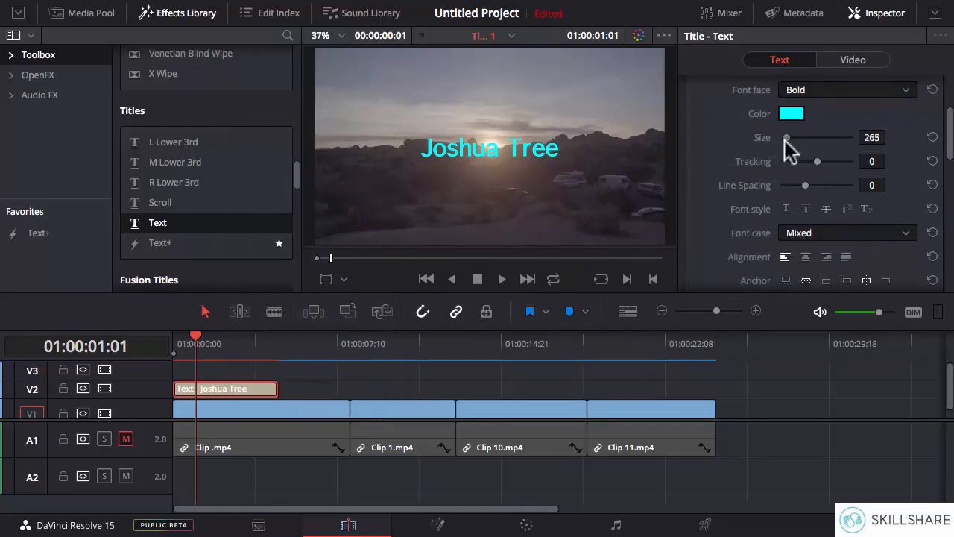
{"action": "left_click_drag", "start_coordinate": [787, 139], "coordinate": [785, 142]}
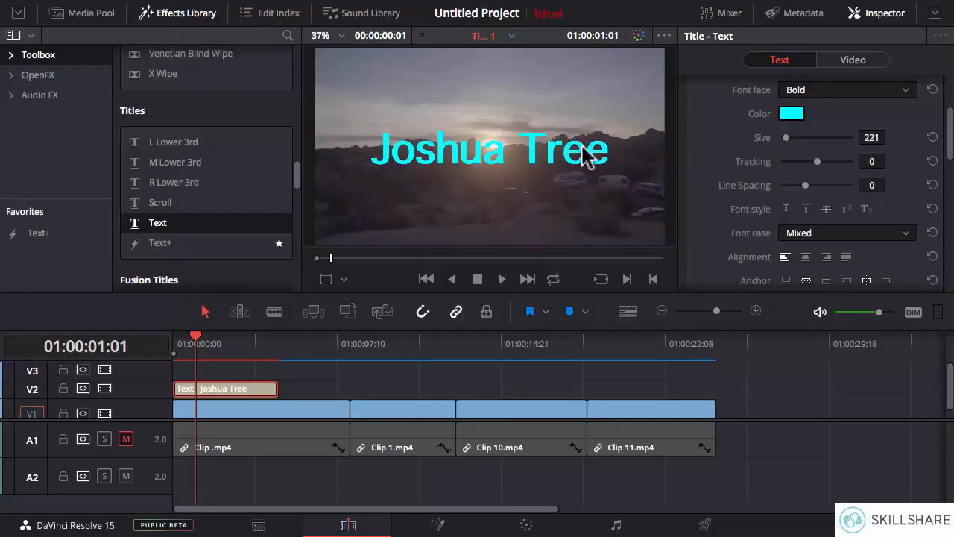
{"action": "left_click_drag", "start_coordinate": [786, 138], "coordinate": [796, 187]}
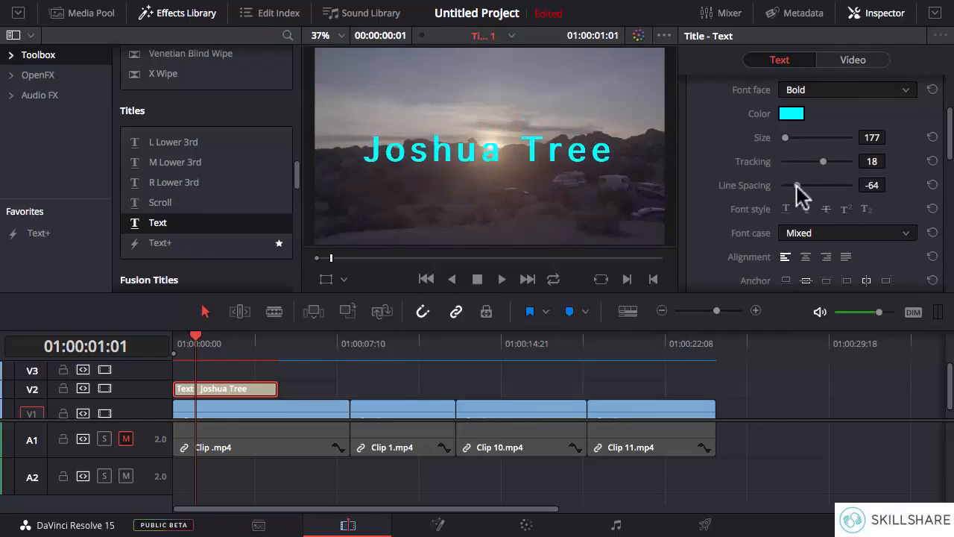
- Try the underline, overline, superscript and strikethrough font styles on the title, and leave only subscript applied
{"action": "scroll", "coordinate": [857, 164], "scroll_direction": "down", "scroll_amount": 3}
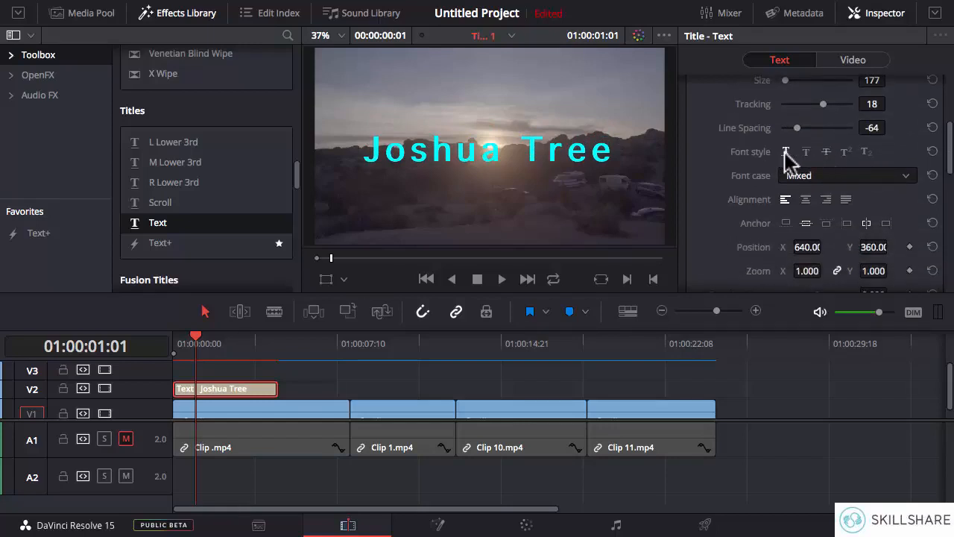
{"action": "left_click", "coordinate": [787, 152]}
{"action": "left_click", "coordinate": [806, 154]}
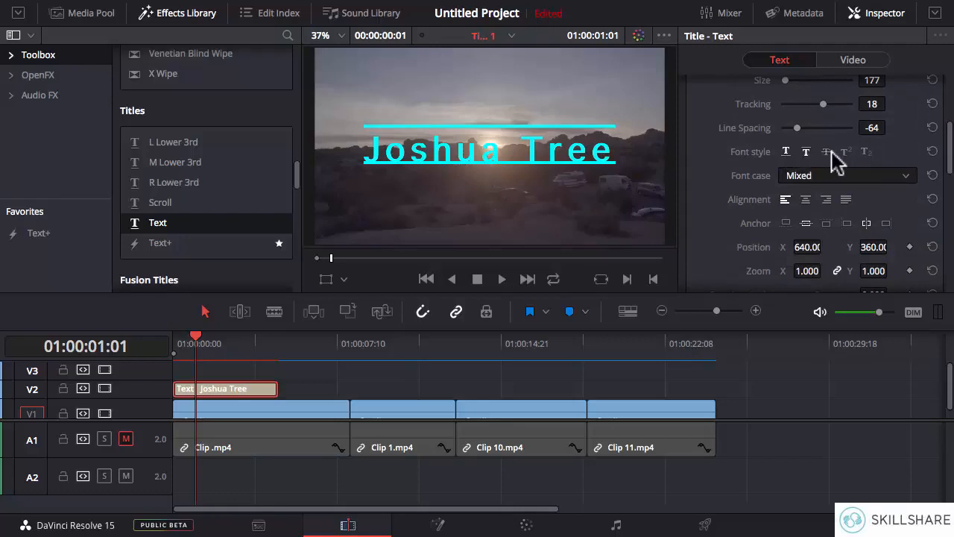
{"action": "left_click", "coordinate": [783, 151]}
{"action": "left_click", "coordinate": [866, 153]}
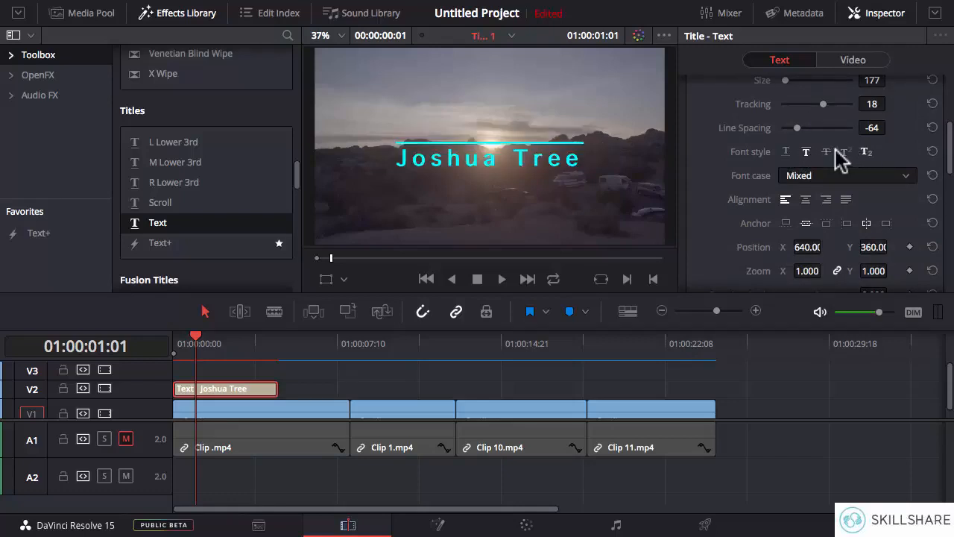
{"action": "left_click", "coordinate": [846, 152]}
{"action": "left_click", "coordinate": [786, 152]}
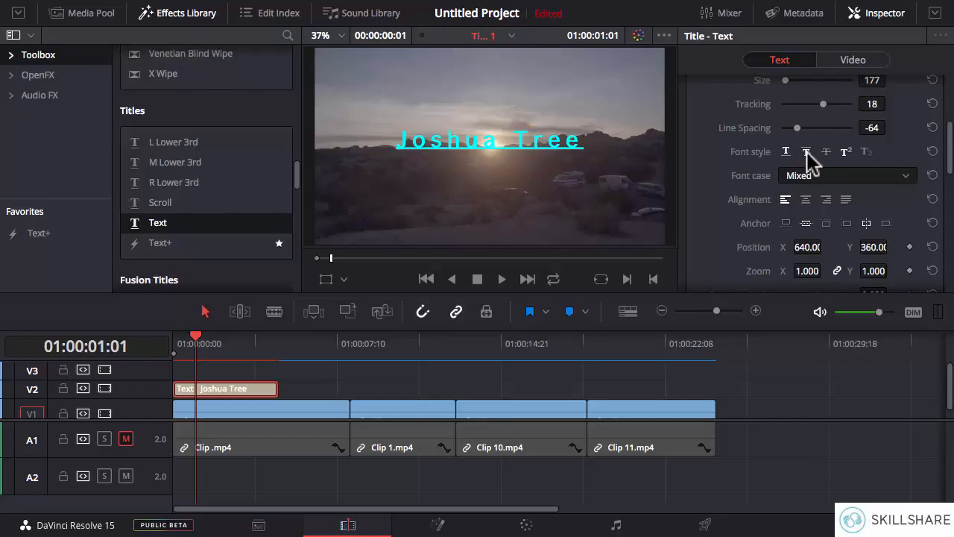
{"action": "left_click", "coordinate": [828, 151]}
{"action": "left_click", "coordinate": [865, 152]}
{"action": "left_click", "coordinate": [787, 152]}
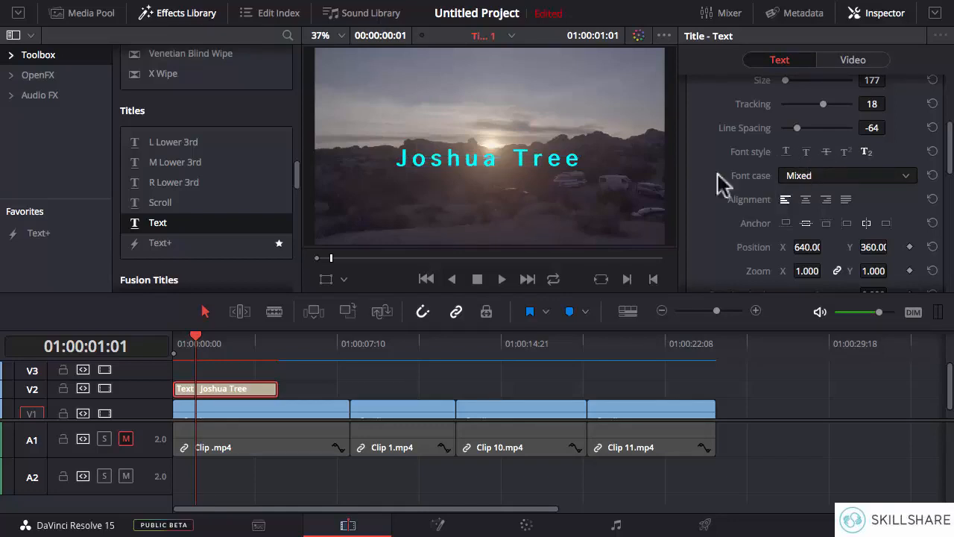
- Review the font case options, keep Mixed, and centre-align the title text
{"action": "left_click", "coordinate": [797, 177]}
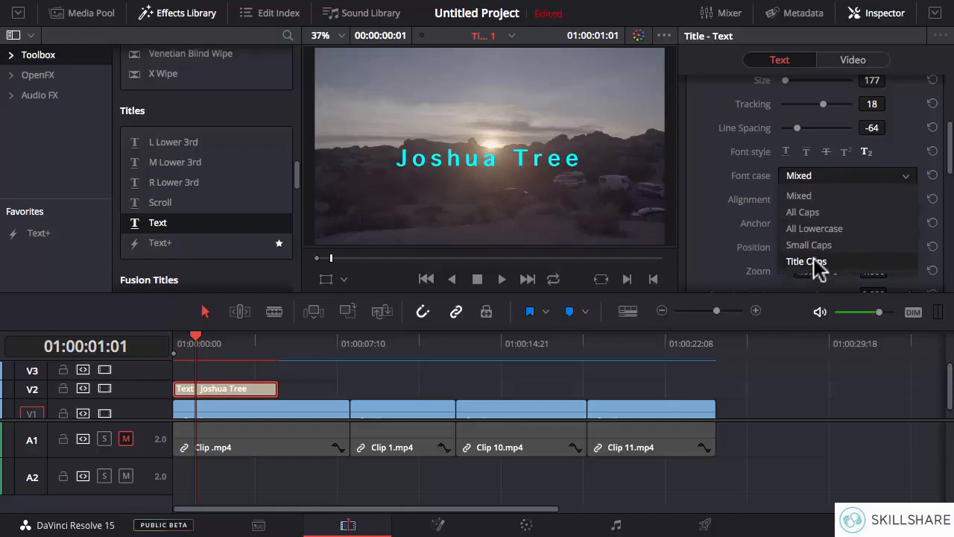
{"action": "left_click", "coordinate": [904, 155]}
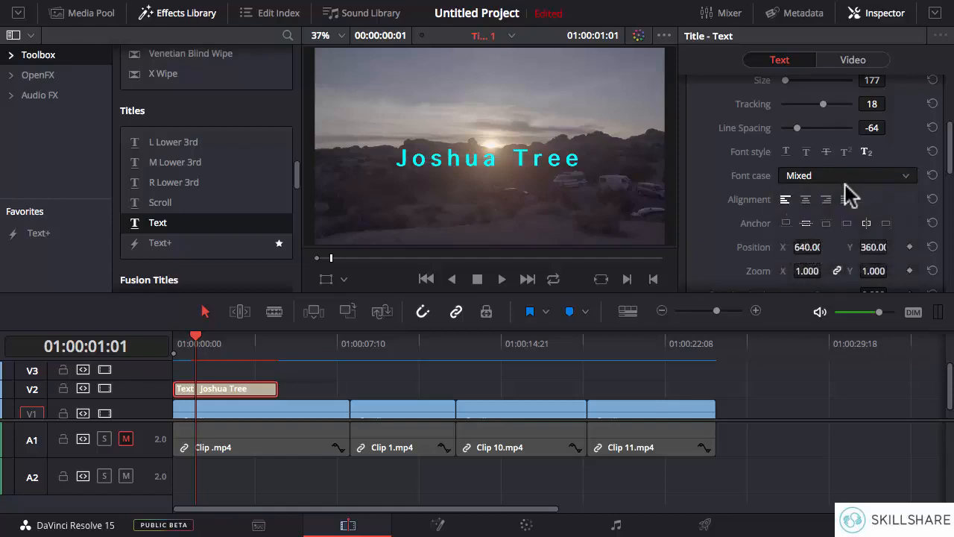
{"action": "left_click", "coordinate": [805, 199]}
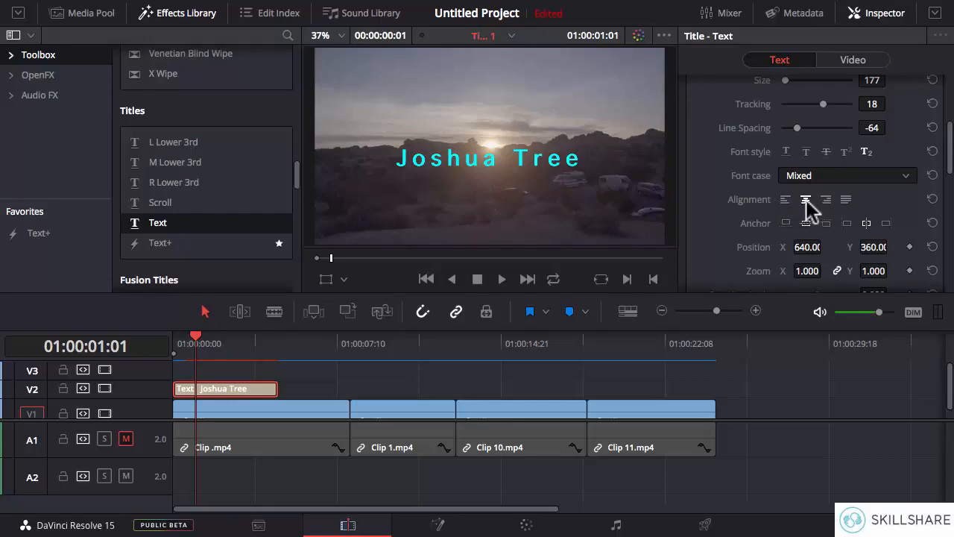
- Try the vertical and horizontal anchor options on the title, and return both anchors to centre
{"action": "left_click_drag", "start_coordinate": [950, 171], "coordinate": [951, 188]}
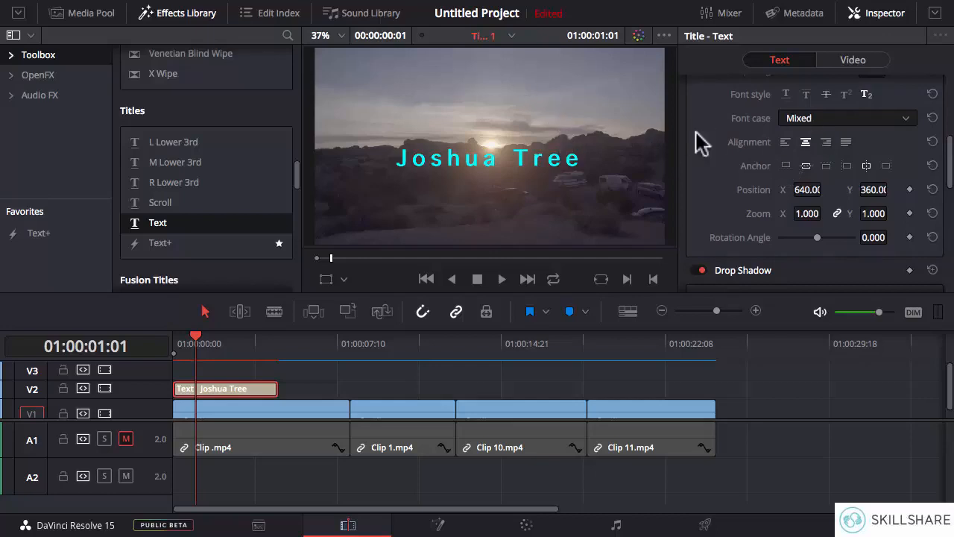
{"action": "left_click", "coordinate": [820, 165]}
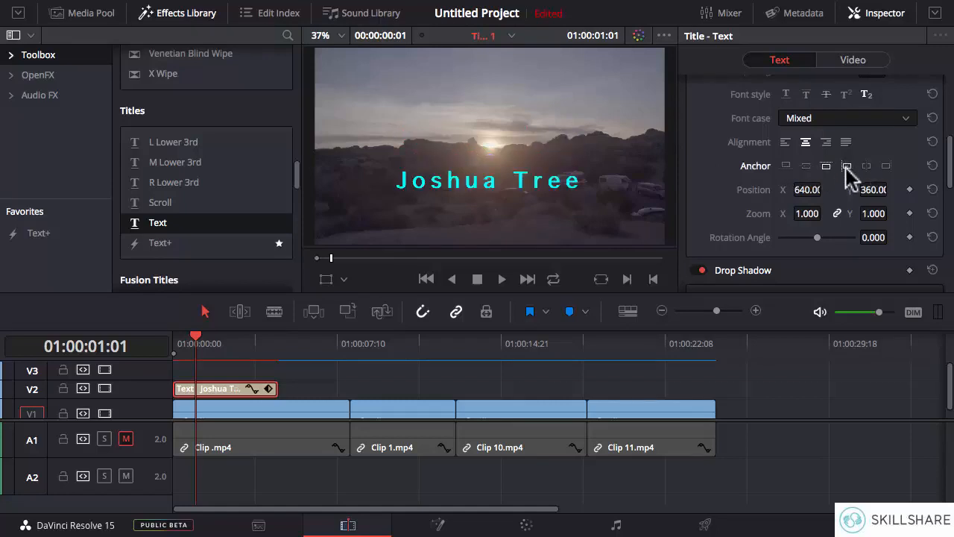
{"action": "left_click", "coordinate": [847, 167]}
{"action": "left_click", "coordinate": [867, 166]}
{"action": "left_click", "coordinate": [886, 167]}
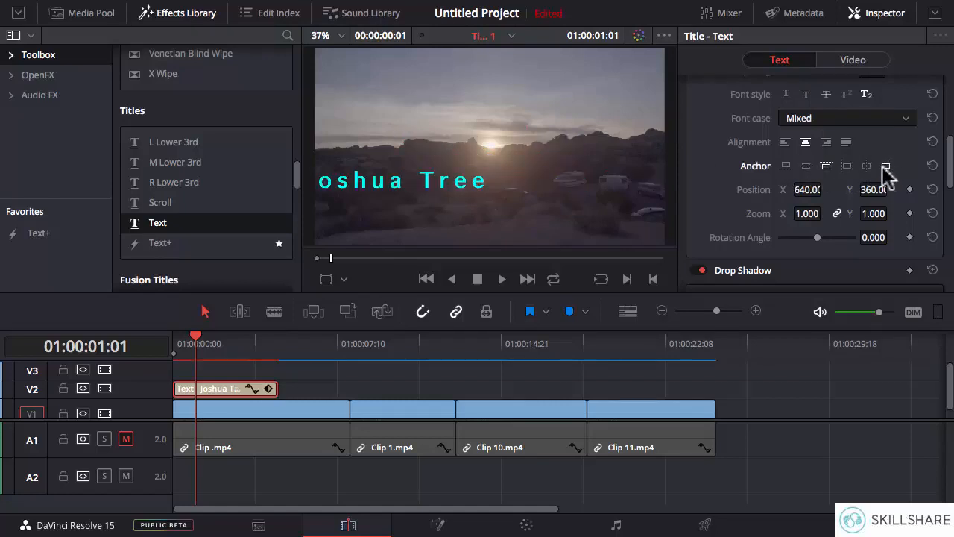
{"action": "left_click", "coordinate": [808, 164]}
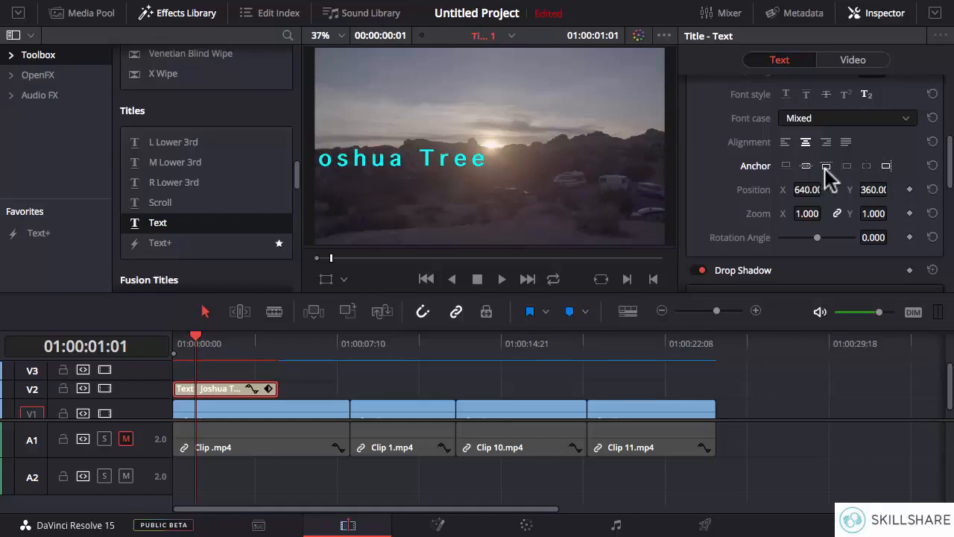
{"action": "left_click", "coordinate": [864, 167]}
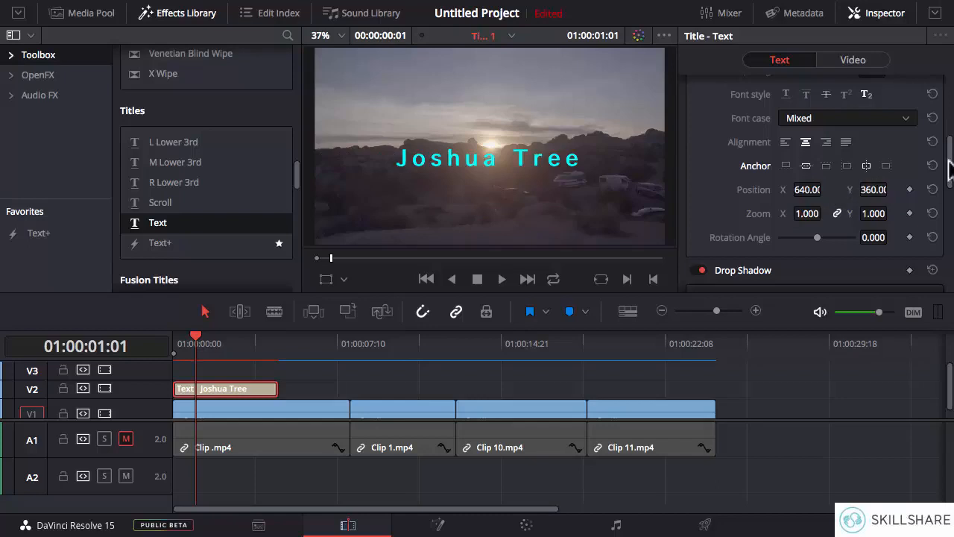
- Set the title's position to X 631, Y 383 and its zoom to X 1.470, Y 1.500, leaving the zoom axes linked
{"action": "scroll", "coordinate": [948, 170], "scroll_direction": "down", "scroll_amount": 3}
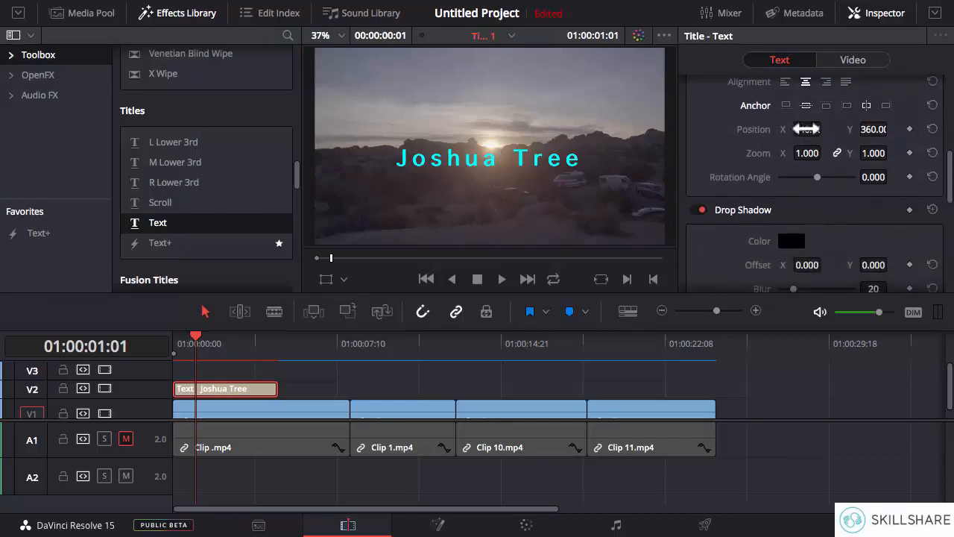
{"action": "left_click_drag", "start_coordinate": [805, 129], "coordinate": [891, 129]}
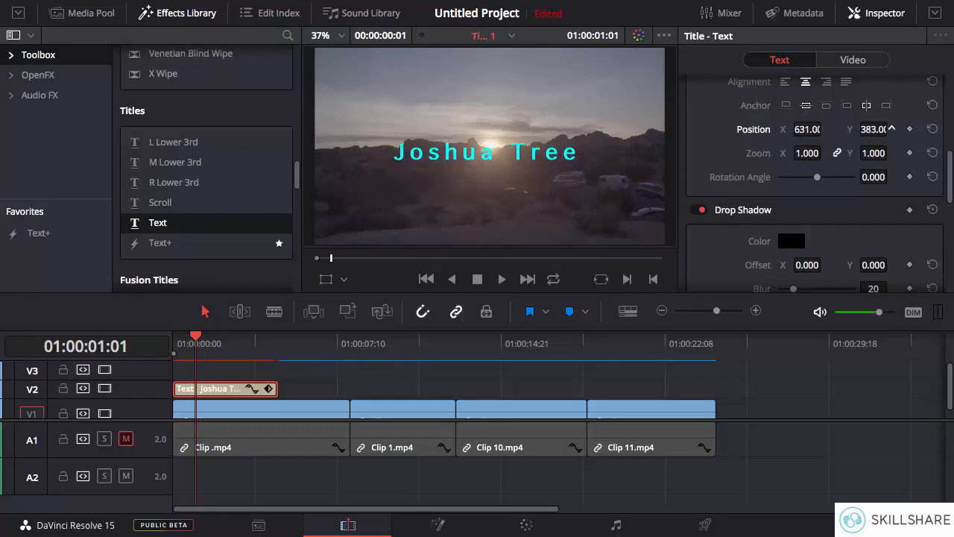
{"action": "left_click_drag", "start_coordinate": [807, 152], "coordinate": [858, 160]}
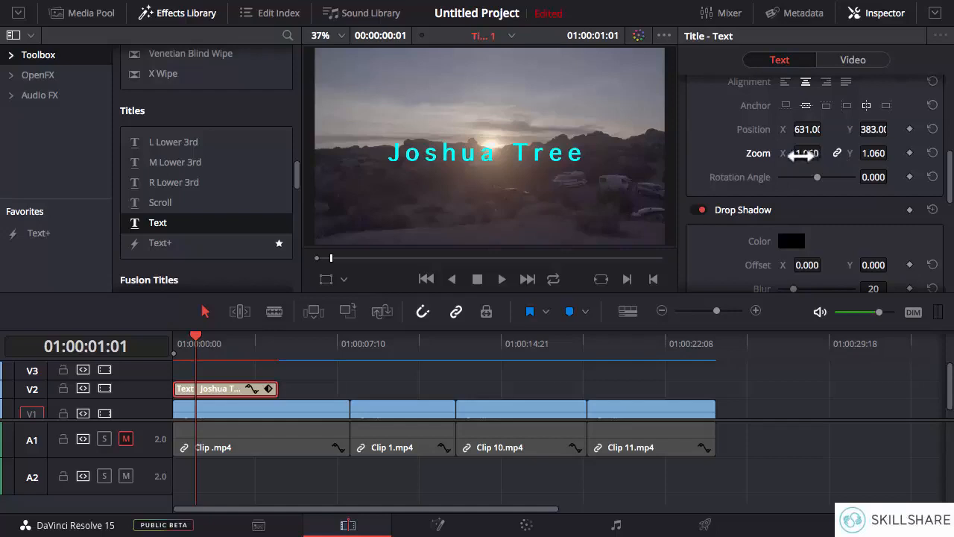
{"action": "mouse_move", "coordinate": [800, 154]}
{"action": "left_mouse_down"}
{"action": "mouse_move", "coordinate": [841, 165]}
{"action": "mouse_move", "coordinate": [798, 152]}
{"action": "mouse_move", "coordinate": [806, 153]}
{"action": "left_mouse_up"}
{"action": "left_click", "coordinate": [837, 153]}
{"action": "left_click_drag", "start_coordinate": [868, 153], "coordinate": [838, 165]}
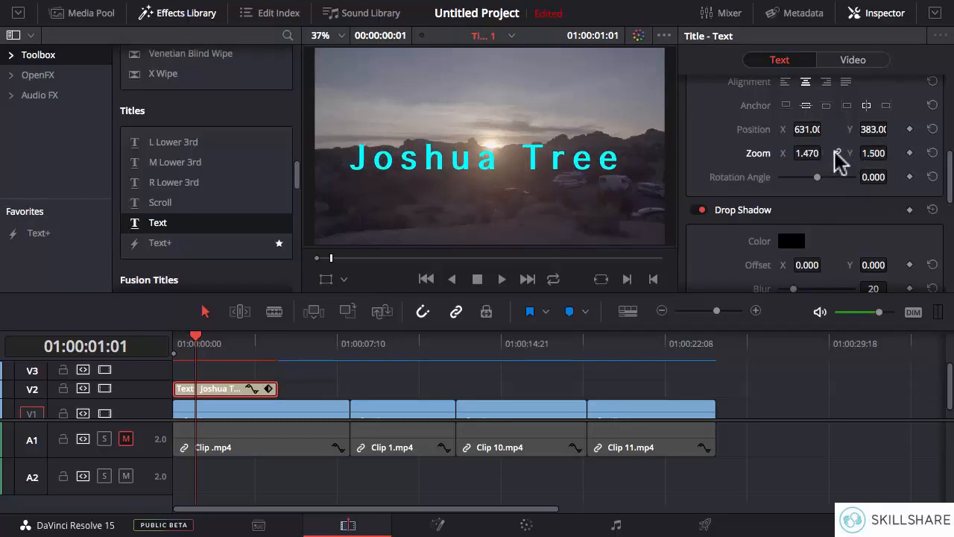
{"action": "left_click", "coordinate": [837, 155]}
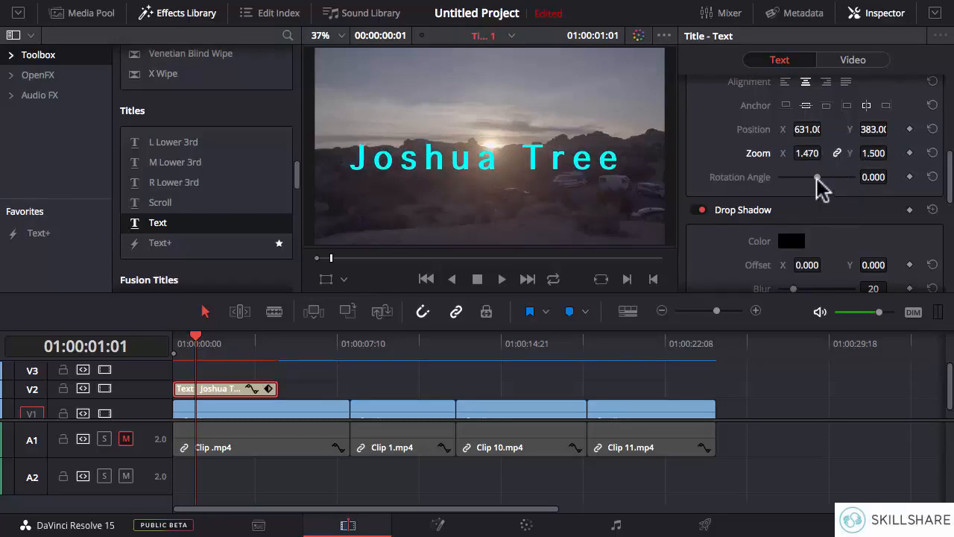
- Try rotating the title by about 110.5 degrees, and reset the rotation angle
{"action": "left_click_drag", "start_coordinate": [817, 179], "coordinate": [831, 187]}
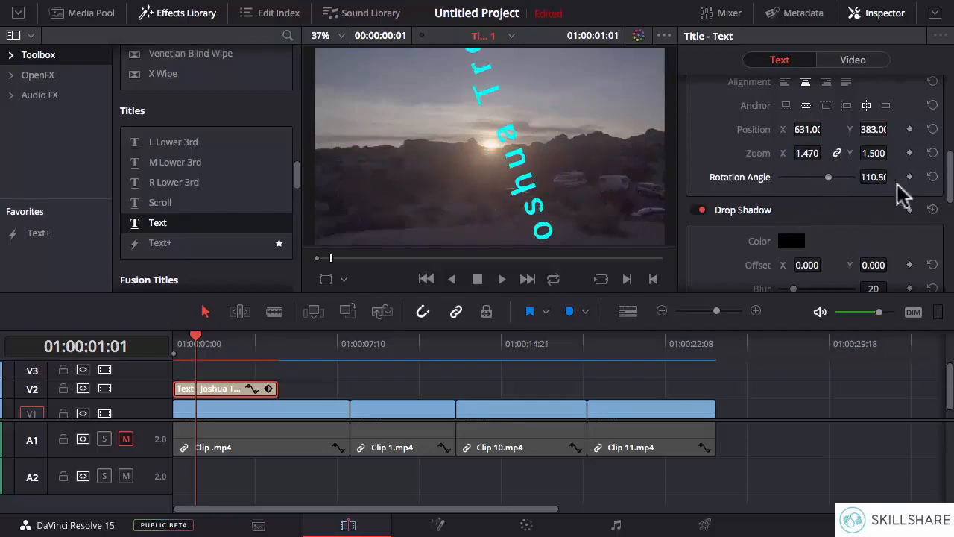
{"action": "left_click", "coordinate": [933, 177]}
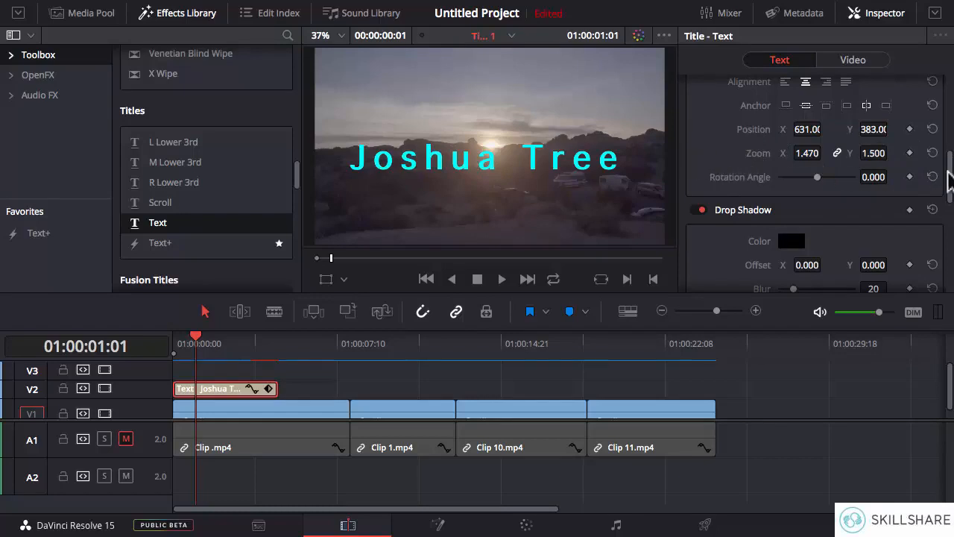
- Change the title's drop shadow color to bright green using the color wheel
{"action": "scroll", "coordinate": [950, 187], "scroll_direction": "down", "scroll_amount": 3}
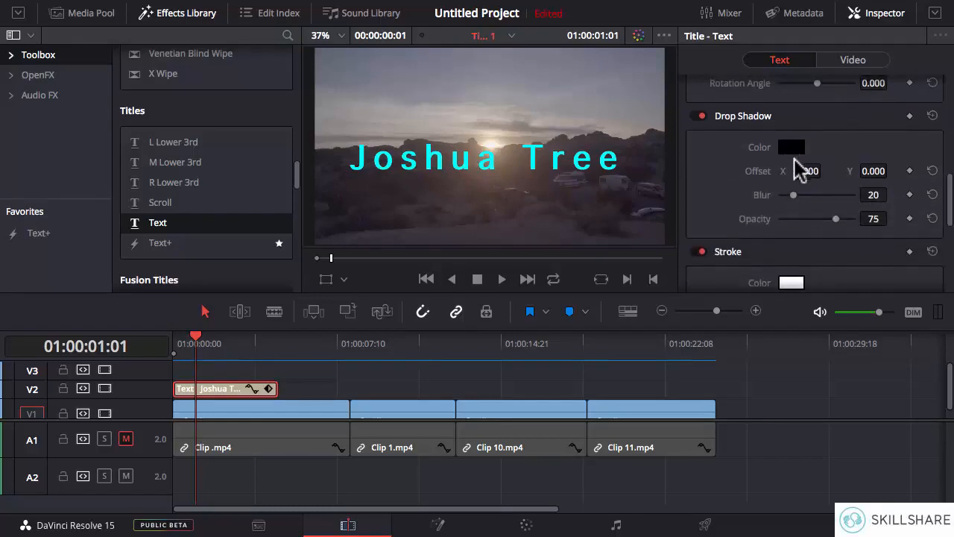
{"action": "left_click", "coordinate": [792, 149]}
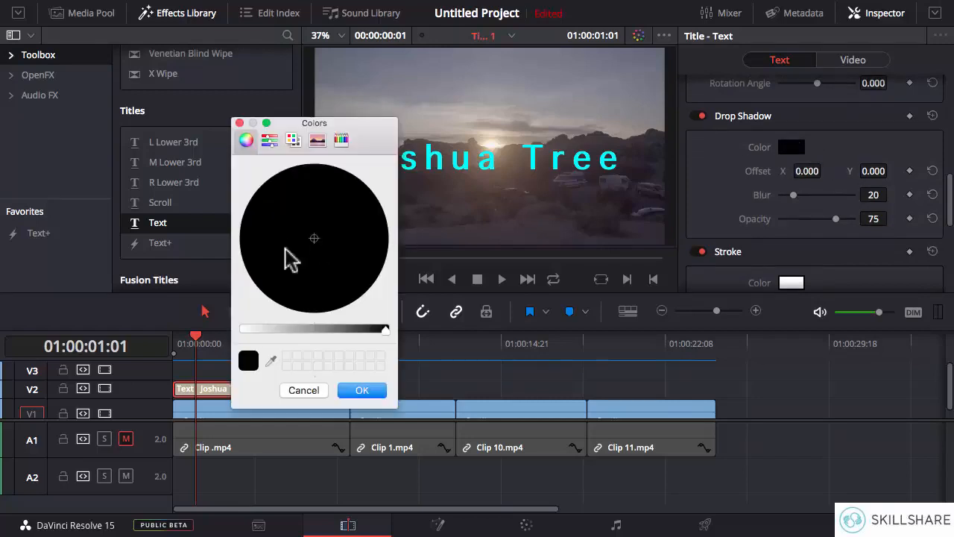
{"action": "left_click_drag", "start_coordinate": [267, 328], "coordinate": [250, 329]}
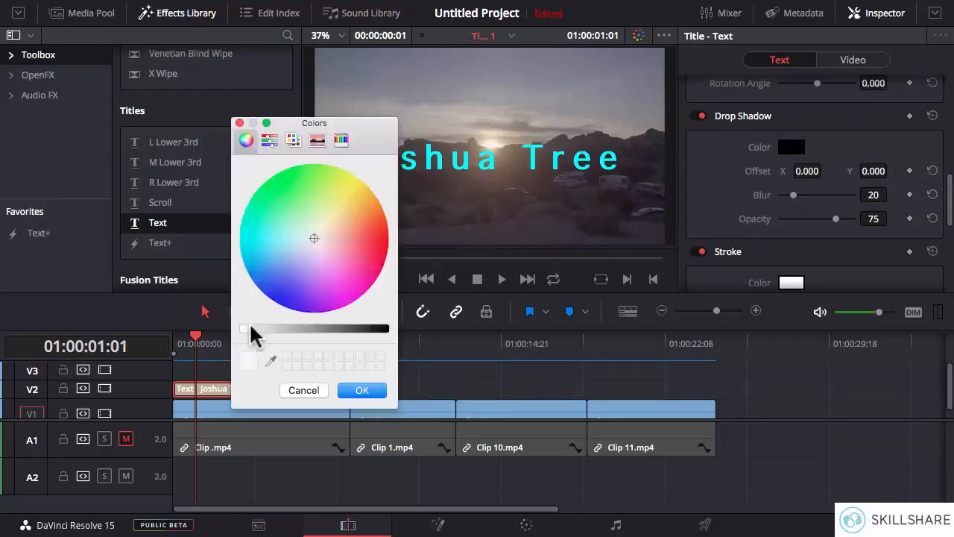
{"action": "left_click", "coordinate": [299, 173]}
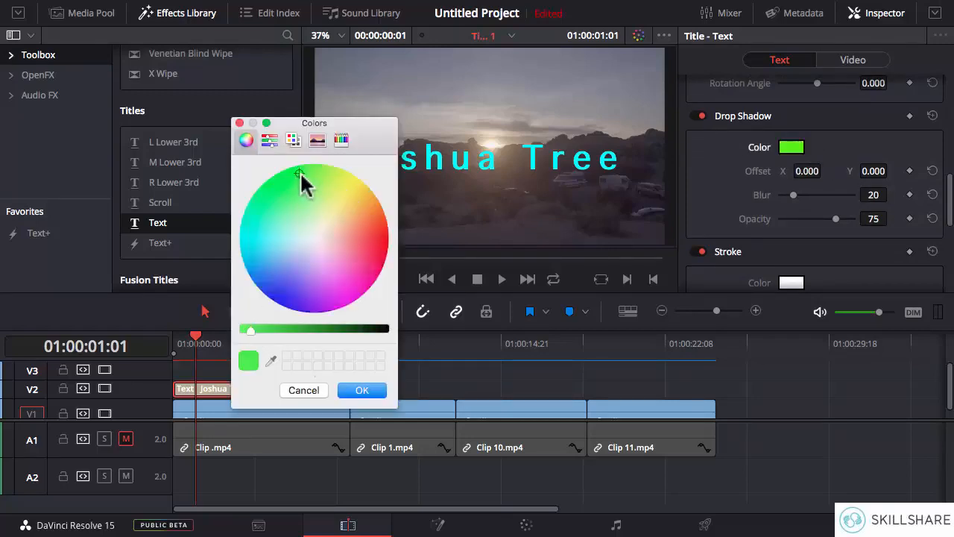
{"action": "left_click", "coordinate": [362, 390]}
- Set the drop shadow's offset to X 30, Y 29, blur to 1 and opacity to 25, and switch the drop shadow off
{"action": "left_click_drag", "start_coordinate": [800, 171], "coordinate": [921, 173]}
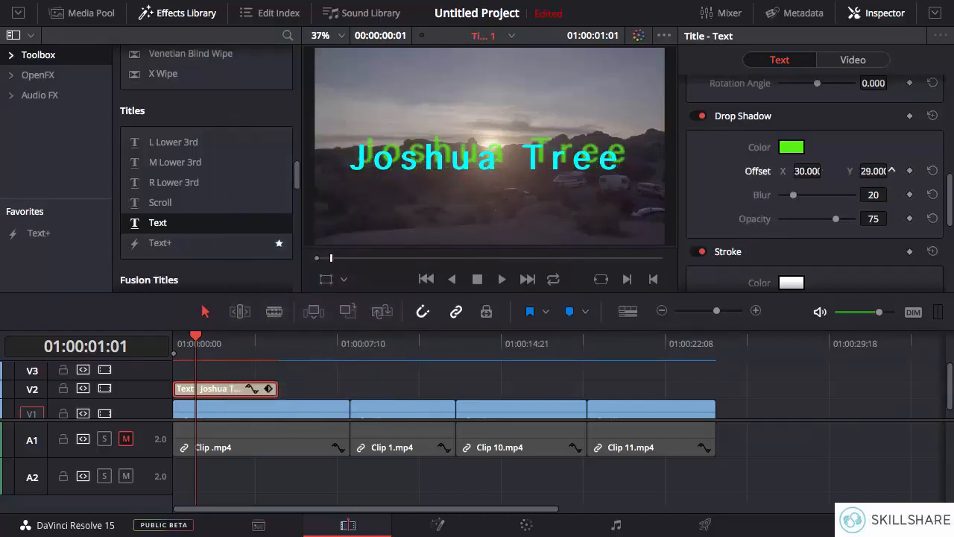
{"action": "left_click_drag", "start_coordinate": [795, 195], "coordinate": [750, 195]}
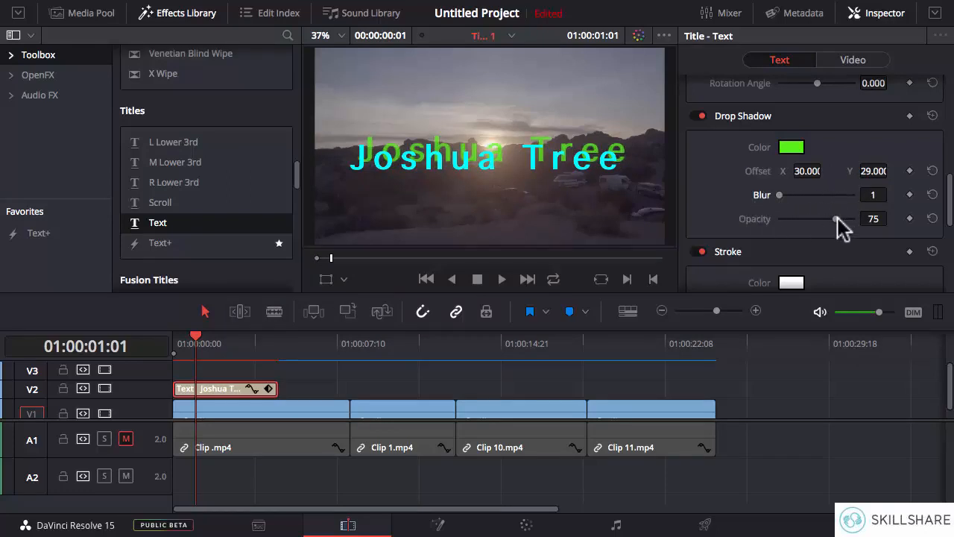
{"action": "left_click_drag", "start_coordinate": [811, 218], "coordinate": [791, 218]}
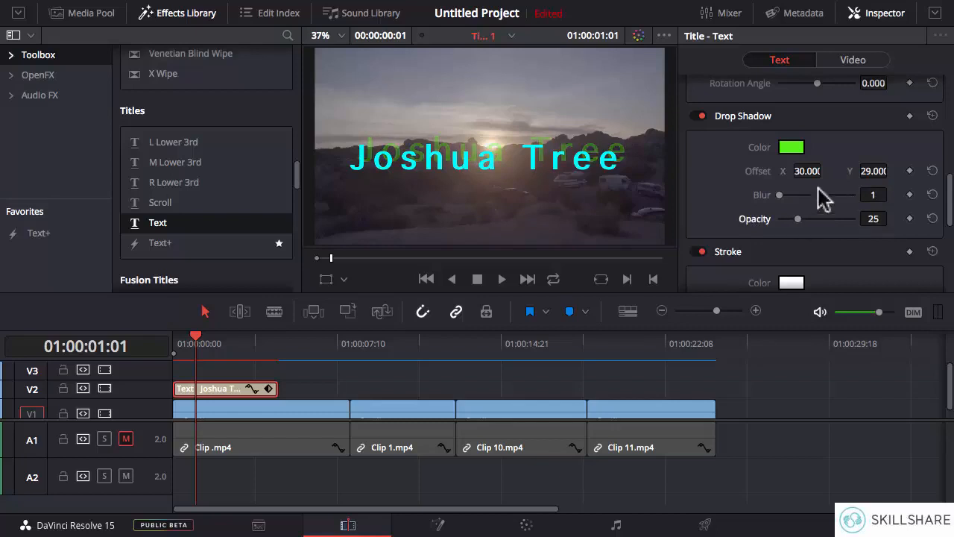
{"action": "left_click", "coordinate": [695, 115]}
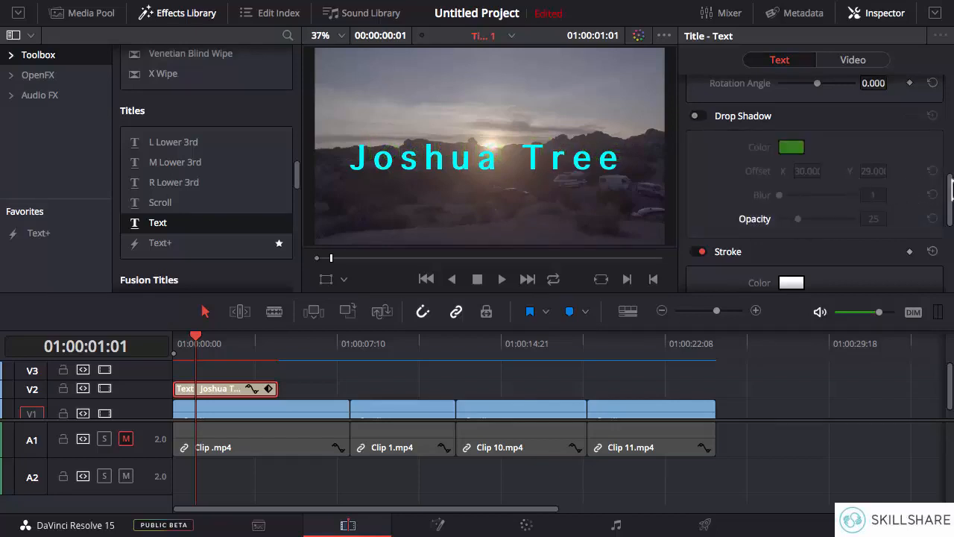
- Give the title a red stroke with a size of 3
{"action": "left_click_drag", "start_coordinate": [951, 190], "coordinate": [951, 213]}
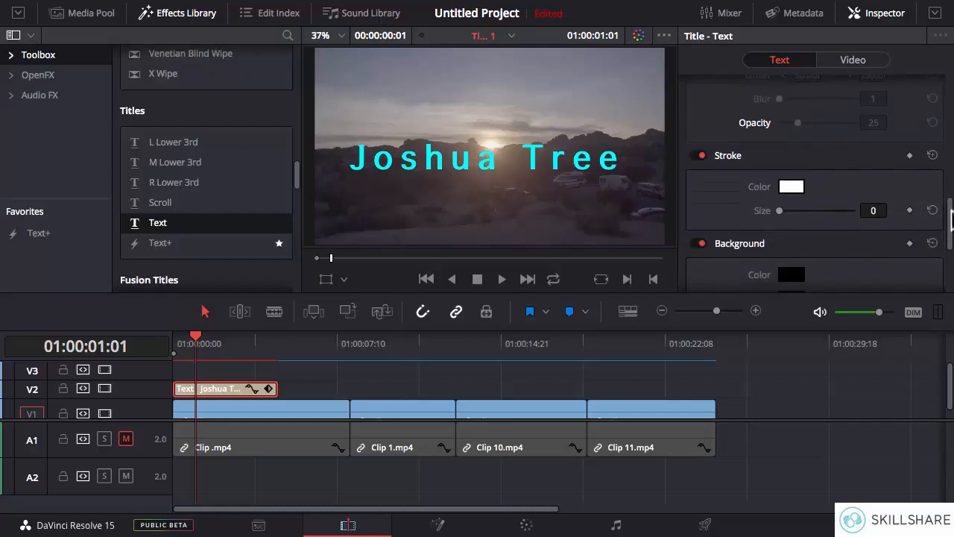
{"action": "left_click", "coordinate": [792, 189]}
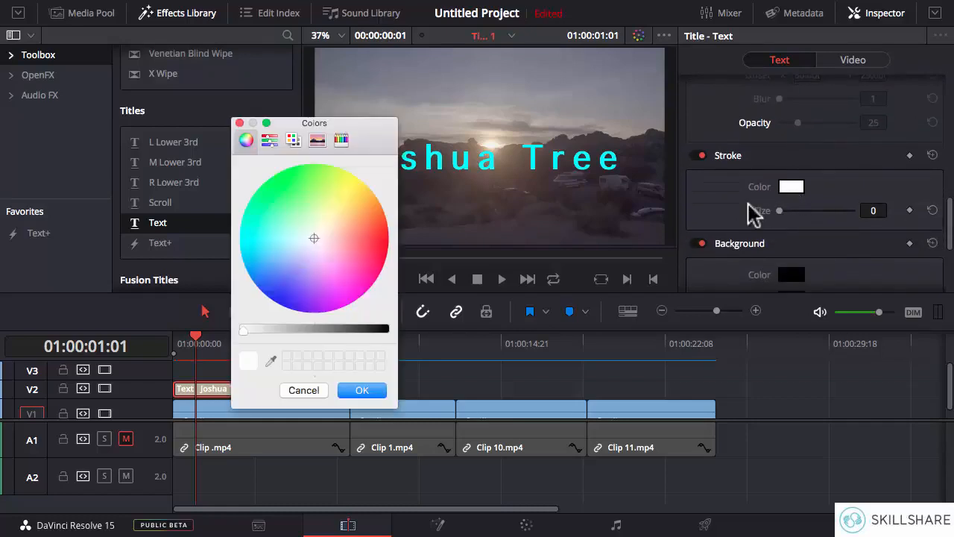
{"action": "left_click", "coordinate": [339, 202]}
{"action": "left_click", "coordinate": [360, 189]}
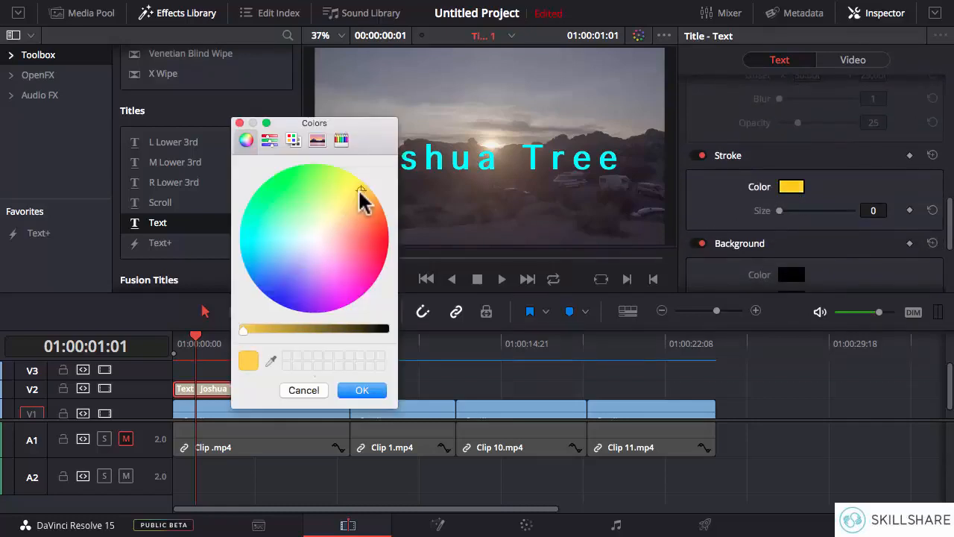
{"action": "left_click", "coordinate": [375, 239]}
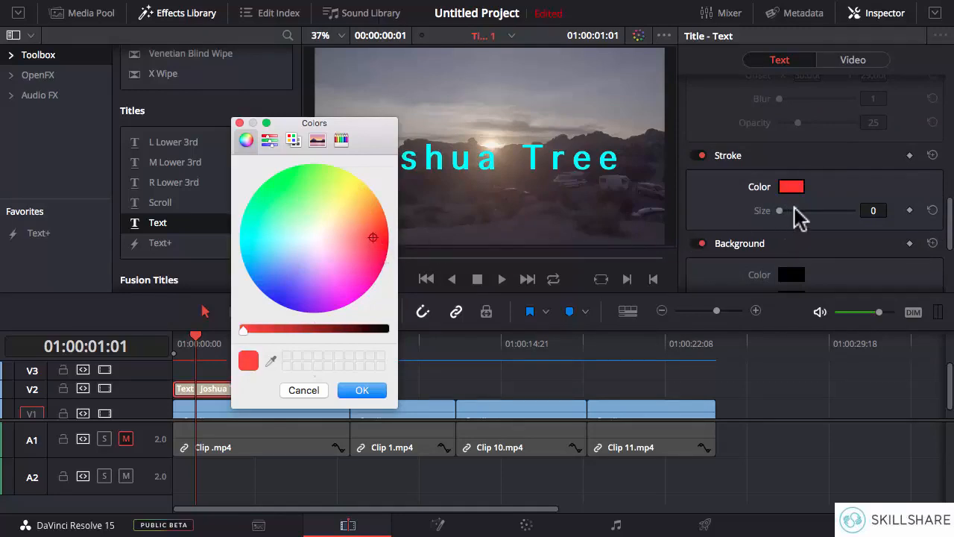
{"action": "left_click", "coordinate": [374, 391]}
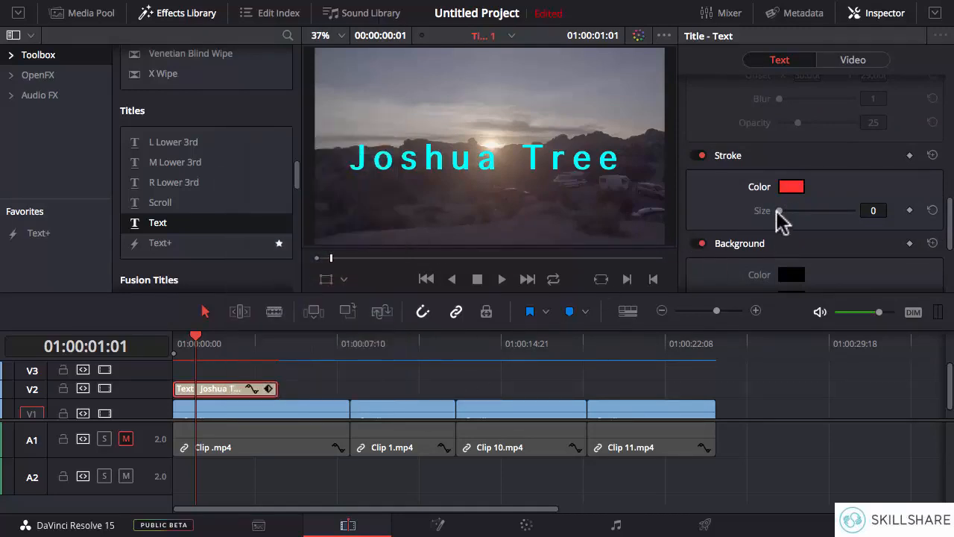
{"action": "left_click_drag", "start_coordinate": [778, 211], "coordinate": [792, 215]}
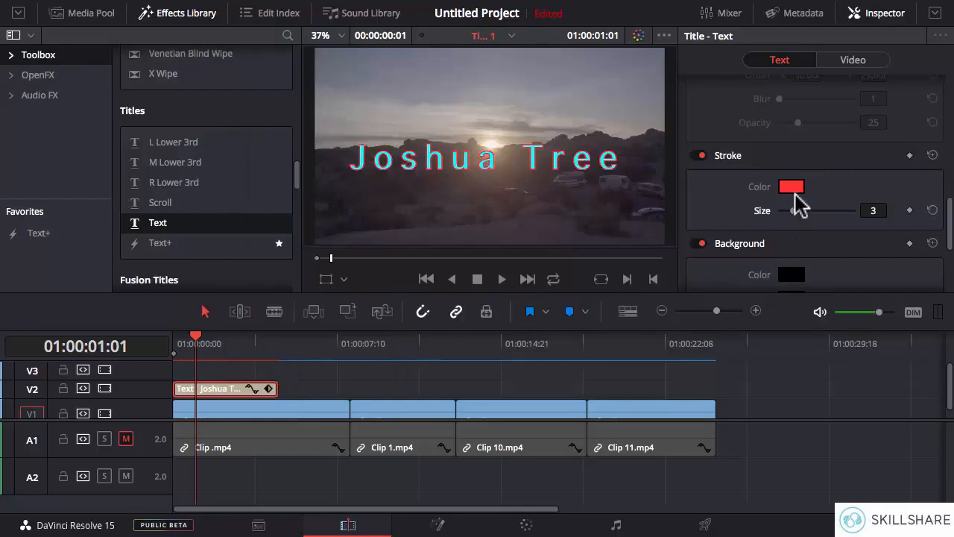
- Change the title's stroke color to blue, keeping the stroke size at 3
{"action": "left_click", "coordinate": [792, 187]}
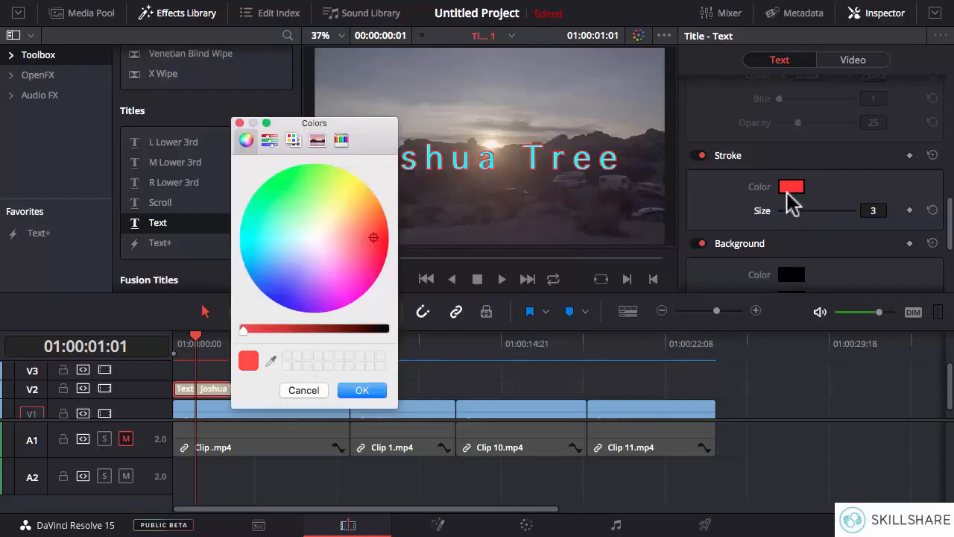
{"action": "left_click", "coordinate": [273, 295]}
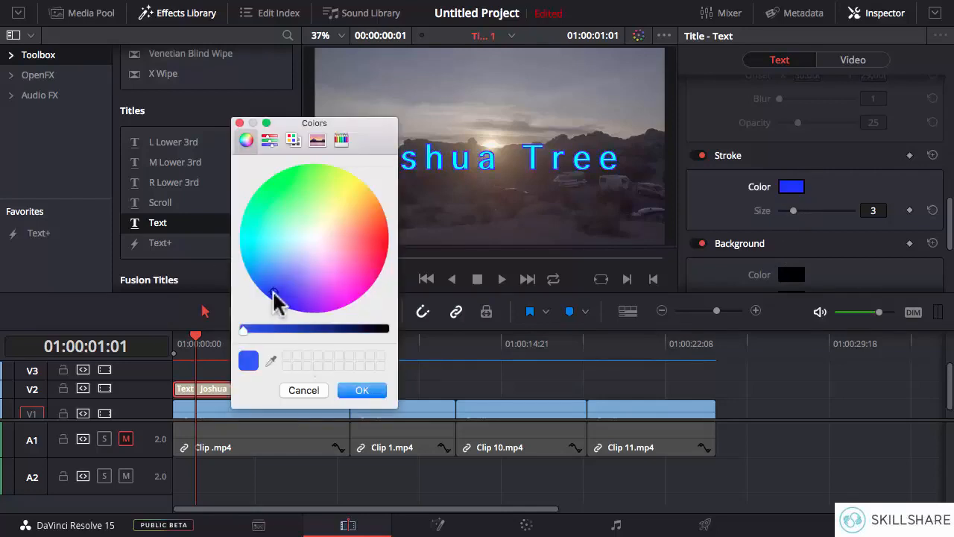
{"action": "left_click", "coordinate": [362, 390]}
{"action": "mouse_move", "coordinate": [794, 210]}
{"action": "left_mouse_down"}
{"action": "mouse_move", "coordinate": [802, 215]}
{"action": "mouse_move", "coordinate": [794, 214]}
{"action": "left_mouse_up"}
- Move the title up into the sky by setting its position to X 656, Y 631
{"action": "left_click_drag", "start_coordinate": [951, 216], "coordinate": [945, 239]}
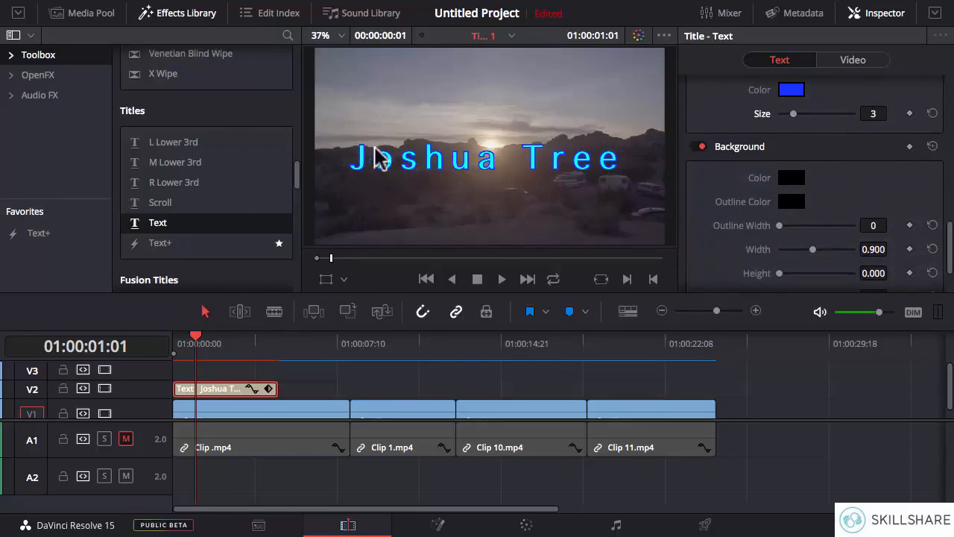
{"action": "left_click_drag", "start_coordinate": [947, 231], "coordinate": [951, 153]}
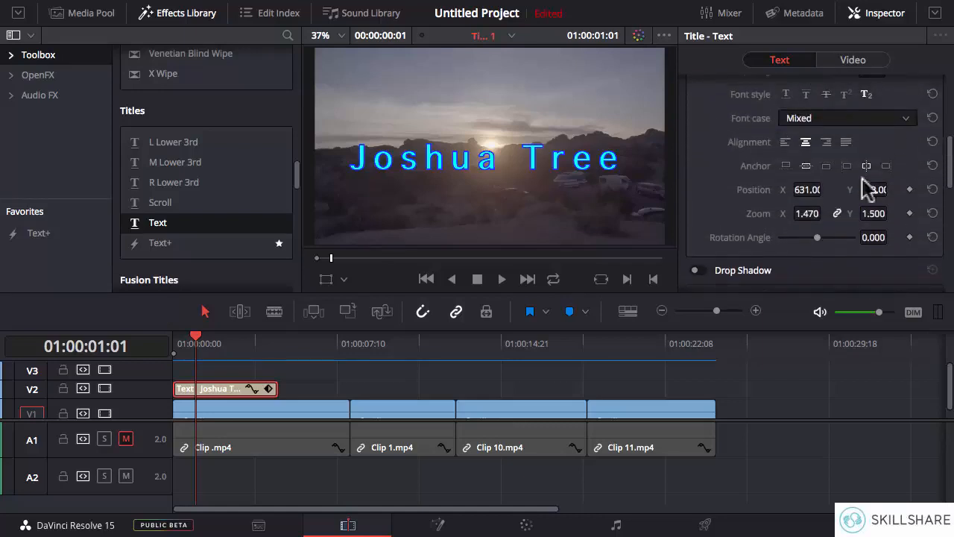
{"action": "left_click_drag", "start_coordinate": [808, 190], "coordinate": [892, 191]}
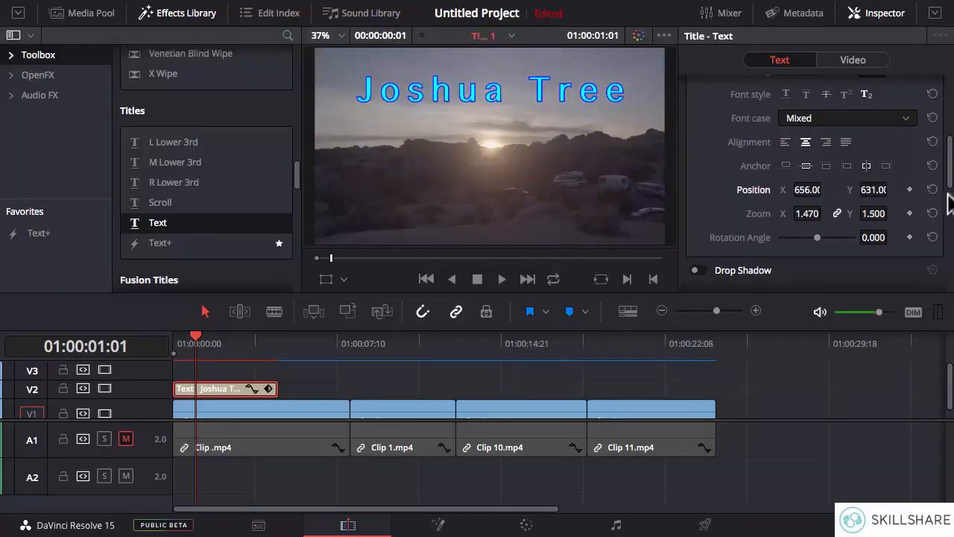
- Keep the title's background color black and set the background width to 1.564
{"action": "left_click_drag", "start_coordinate": [952, 185], "coordinate": [951, 262]}
{"action": "scroll", "coordinate": [902, 242], "scroll_direction": "down", "scroll_amount": 2}
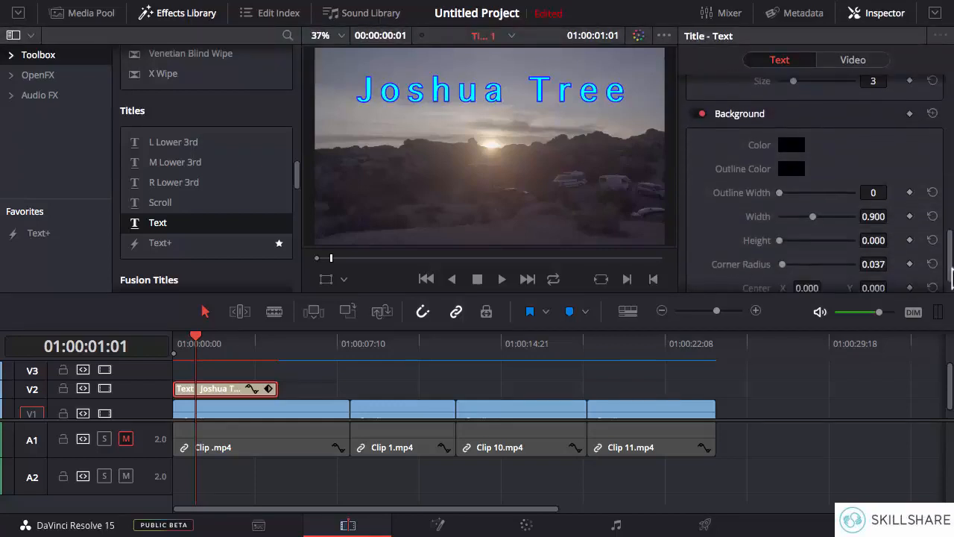
{"action": "left_click", "coordinate": [793, 162]}
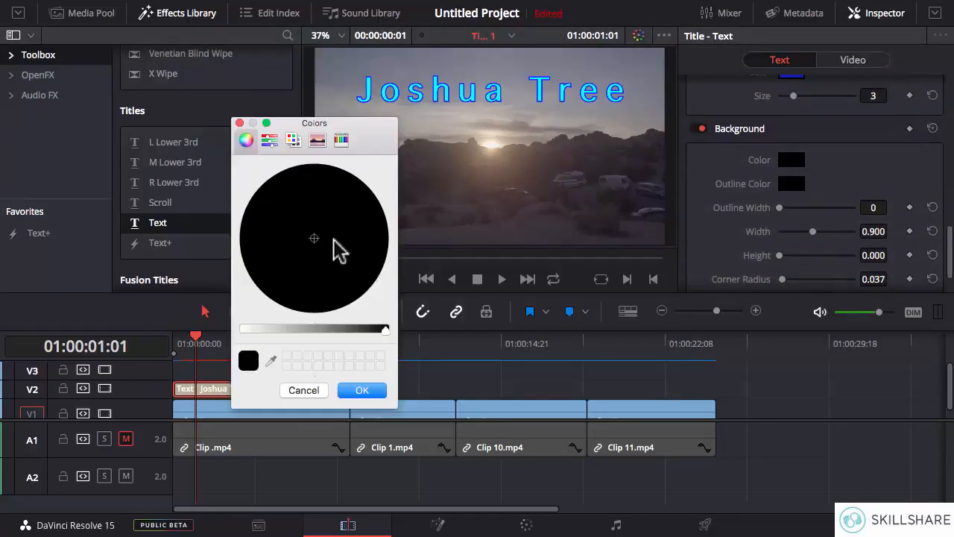
{"action": "left_click", "coordinate": [361, 389]}
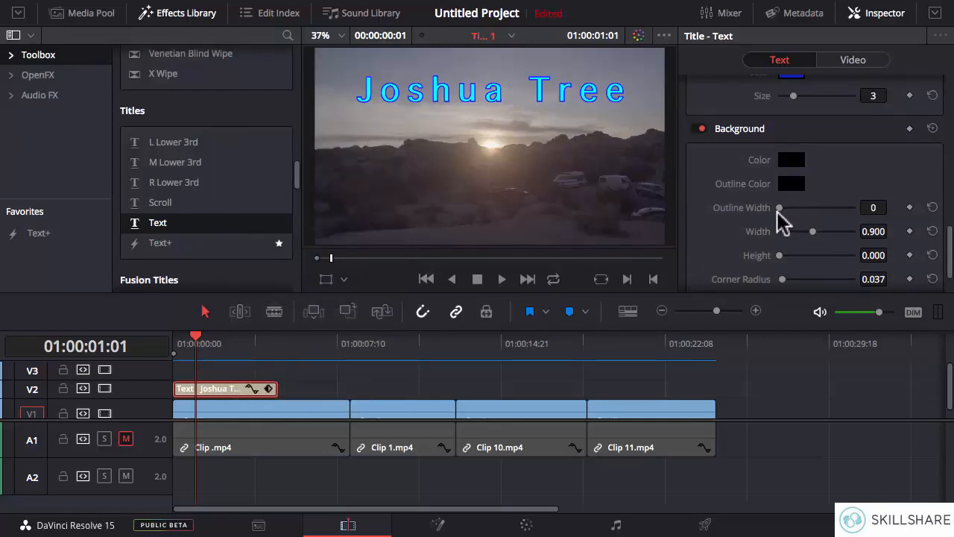
{"action": "left_click", "coordinate": [817, 232]}
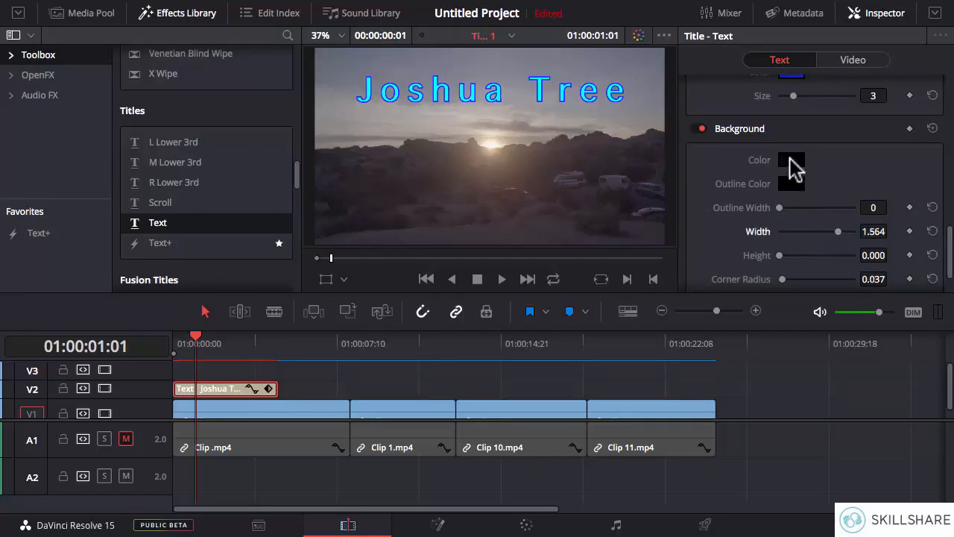
- Change the title's background color to turquoise
{"action": "left_click", "coordinate": [791, 167]}
{"action": "left_click", "coordinate": [255, 330]}
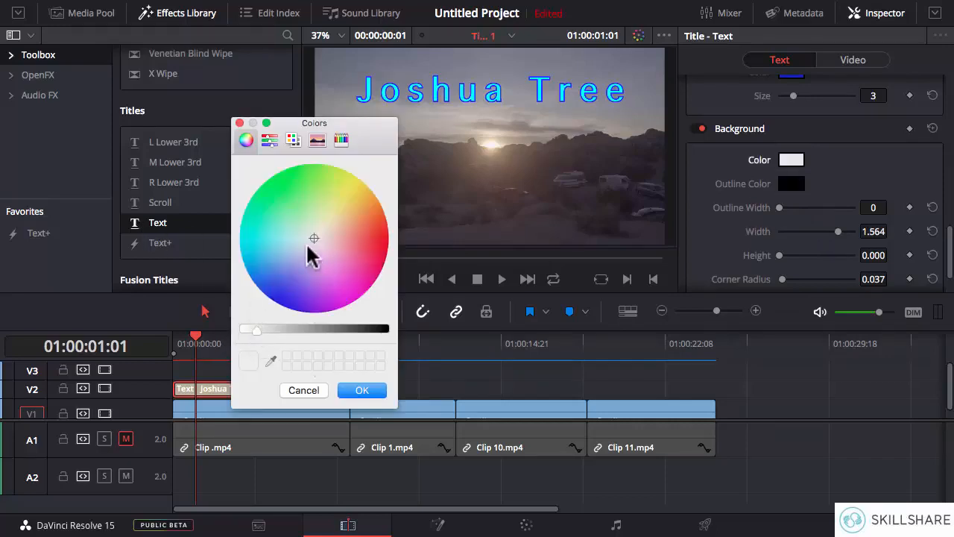
{"action": "left_click", "coordinate": [268, 233]}
{"action": "left_click", "coordinate": [362, 390]}
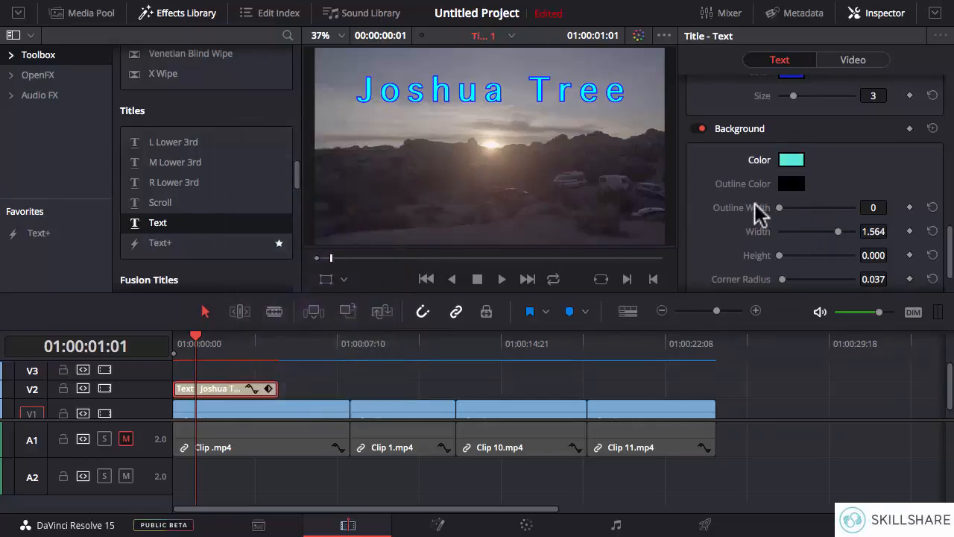
- Set the title background's height to 0.198 and its width to 1.208
{"action": "left_click_drag", "start_coordinate": [951, 253], "coordinate": [951, 263]}
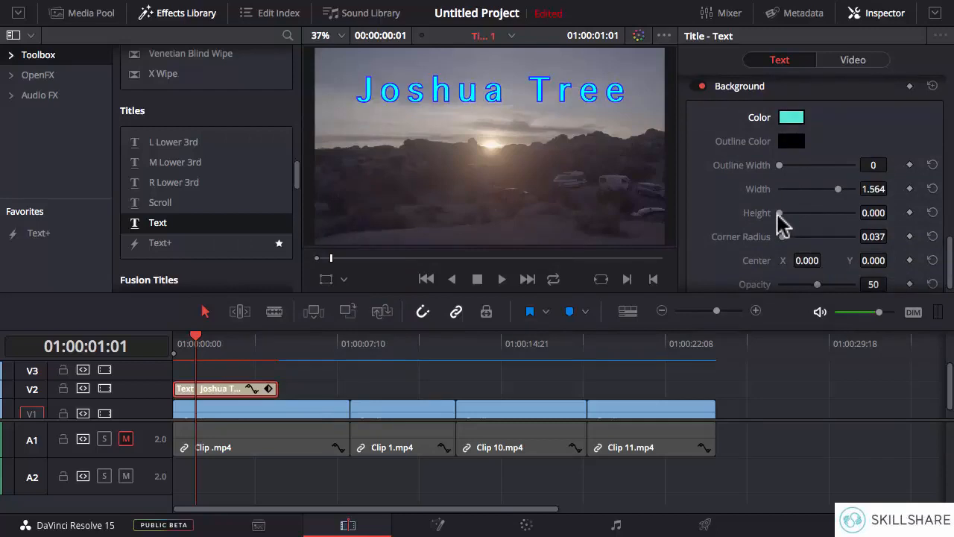
{"action": "mouse_move", "coordinate": [779, 213]}
{"action": "left_mouse_down"}
{"action": "mouse_move", "coordinate": [803, 220]}
{"action": "mouse_move", "coordinate": [786, 220]}
{"action": "left_mouse_up"}
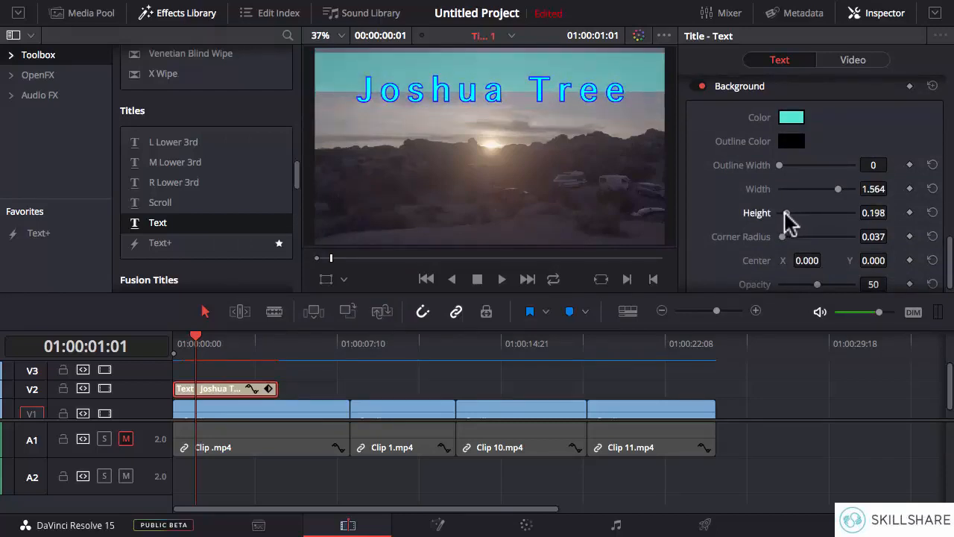
{"action": "left_click", "coordinate": [698, 85]}
{"action": "left_click_drag", "start_coordinate": [950, 258], "coordinate": [951, 232]}
{"action": "left_click", "coordinate": [701, 143]}
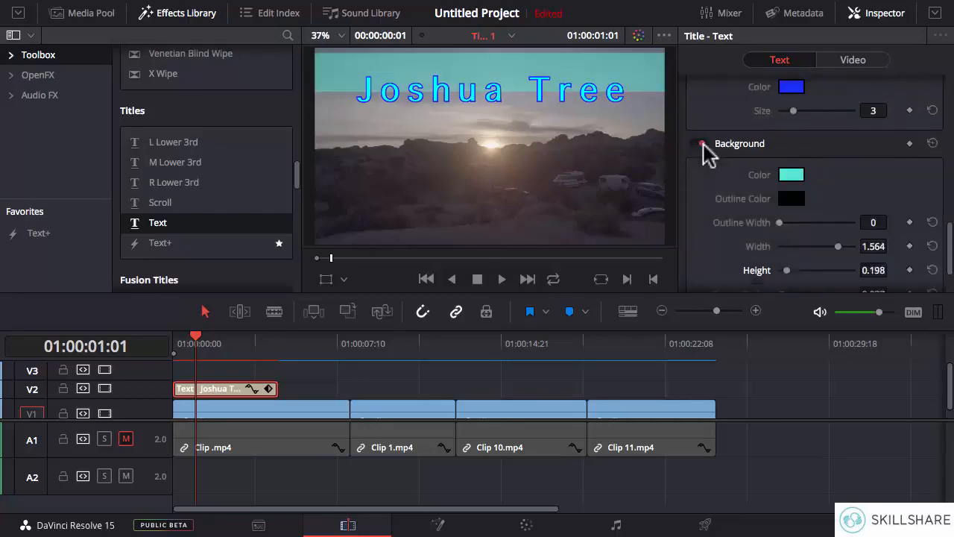
{"action": "mouse_move", "coordinate": [837, 255]}
{"action": "left_mouse_down"}
{"action": "mouse_move", "coordinate": [774, 253]}
{"action": "mouse_move", "coordinate": [826, 255]}
{"action": "left_mouse_up"}
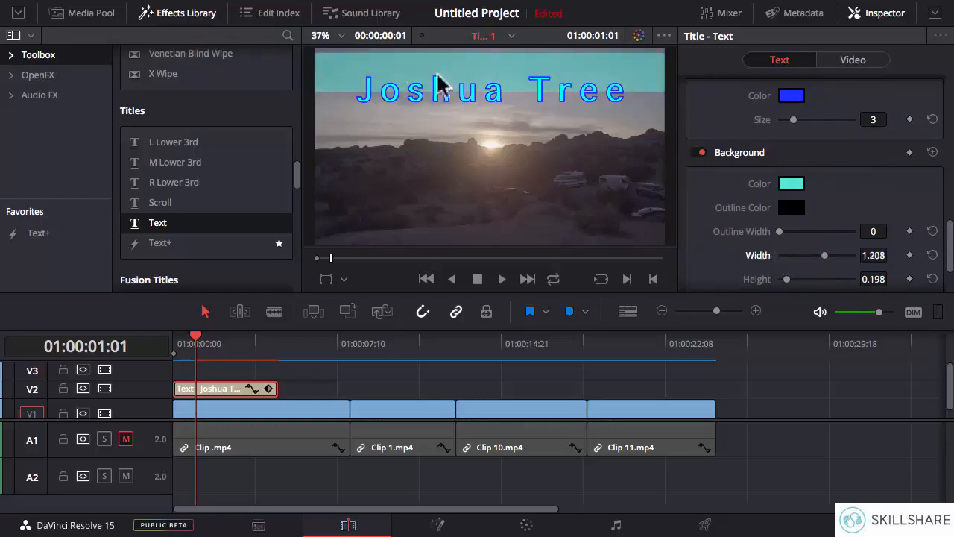
- Set the background height to 0.218 and shift its center to Y -60 so the band sits behind the title
{"action": "scroll", "coordinate": [949, 237], "scroll_direction": "down", "scroll_amount": 2}
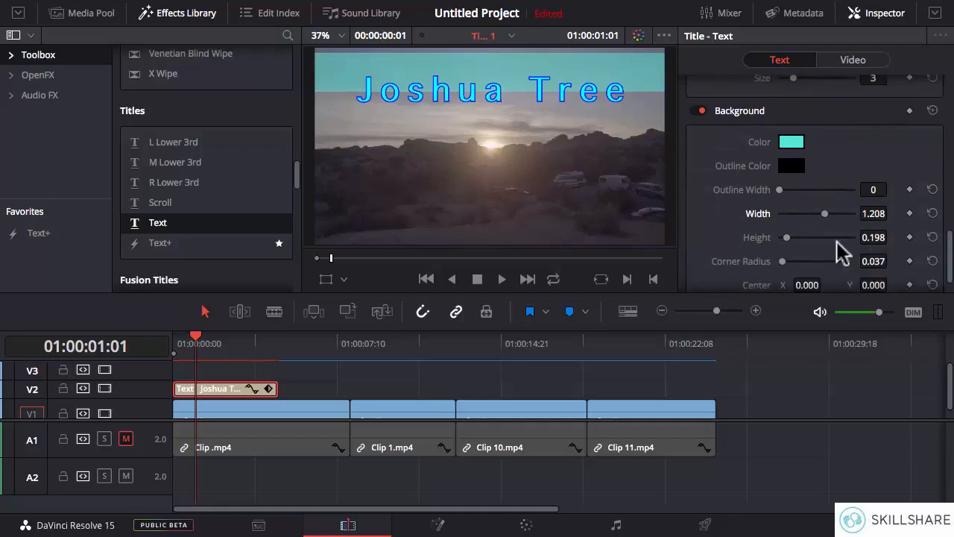
{"action": "mouse_move", "coordinate": [786, 238]}
{"action": "left_mouse_down"}
{"action": "mouse_move", "coordinate": [793, 246]}
{"action": "mouse_move", "coordinate": [785, 250]}
{"action": "left_mouse_up"}
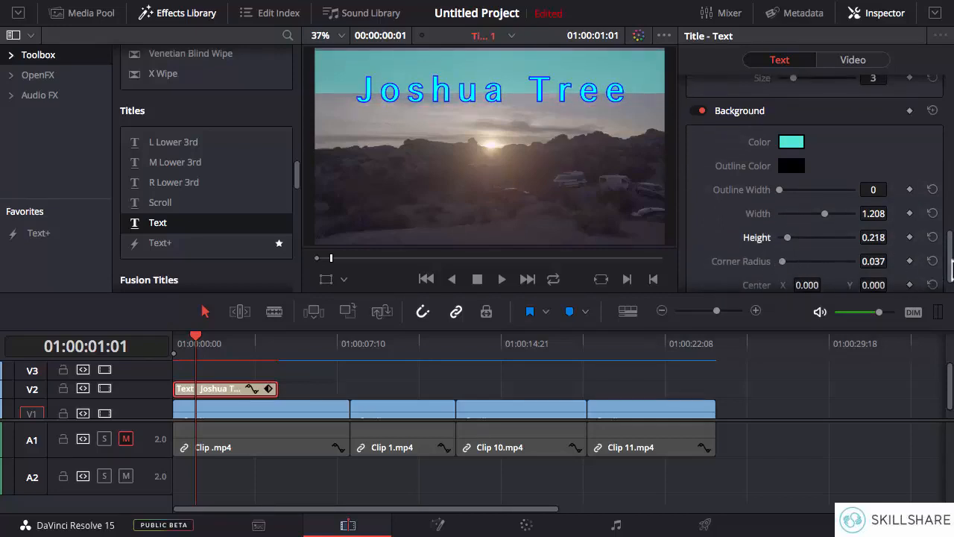
{"action": "scroll", "coordinate": [948, 264], "scroll_direction": "down", "scroll_amount": 1}
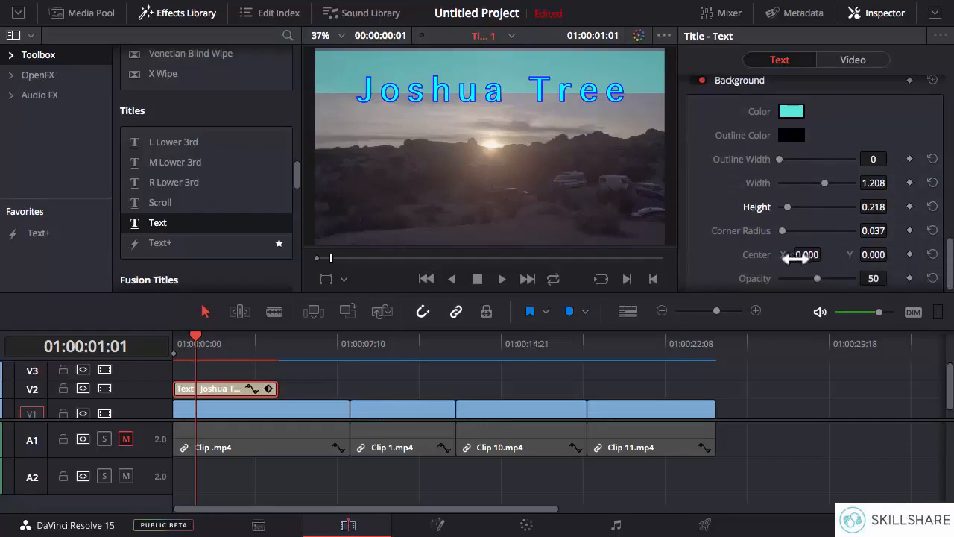
{"action": "mouse_move", "coordinate": [873, 254]}
{"action": "left_mouse_down"}
{"action": "mouse_move", "coordinate": [832, 254]}
{"action": "mouse_move", "coordinate": [874, 254]}
{"action": "left_mouse_up"}
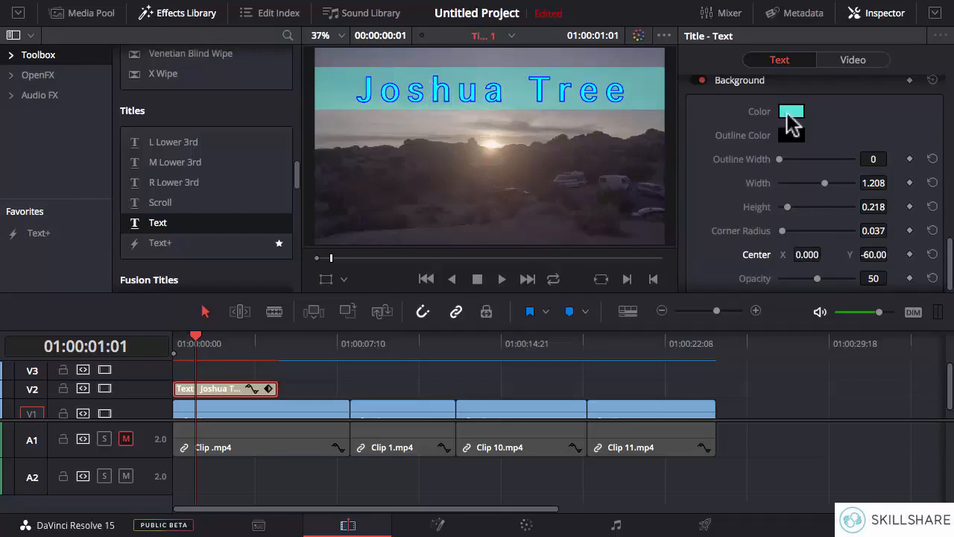
- Try yellow for the title's background band, then settle on black
{"action": "left_click", "coordinate": [790, 116]}
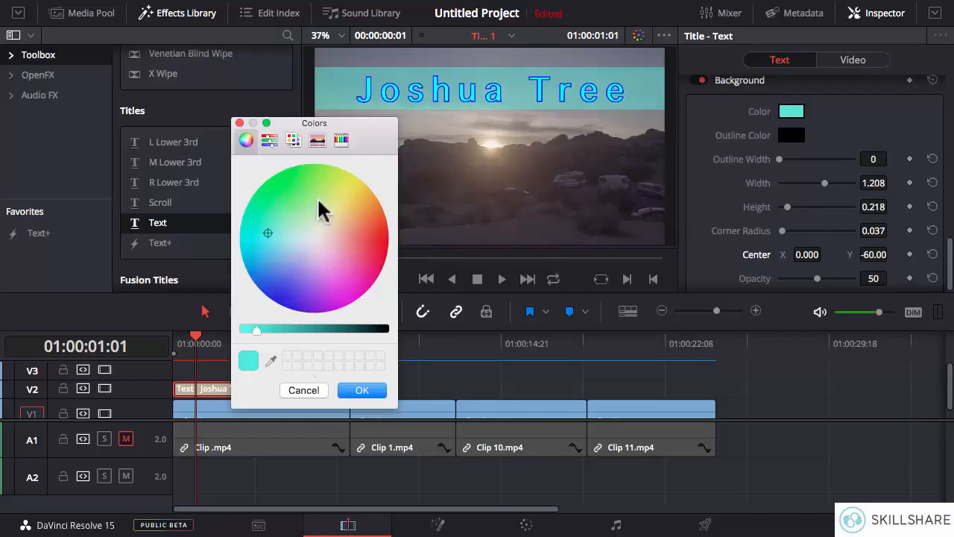
{"action": "left_click_drag", "start_coordinate": [325, 178], "coordinate": [352, 173]}
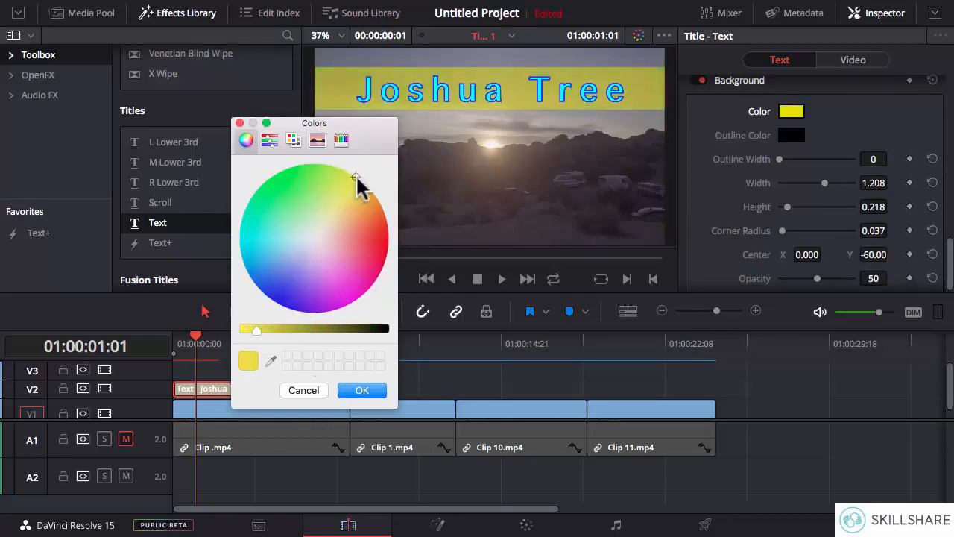
{"action": "left_click_drag", "start_coordinate": [304, 301], "coordinate": [308, 295]}
{"action": "left_click_drag", "start_coordinate": [369, 328], "coordinate": [402, 334]}
{"action": "left_click", "coordinate": [361, 389]}
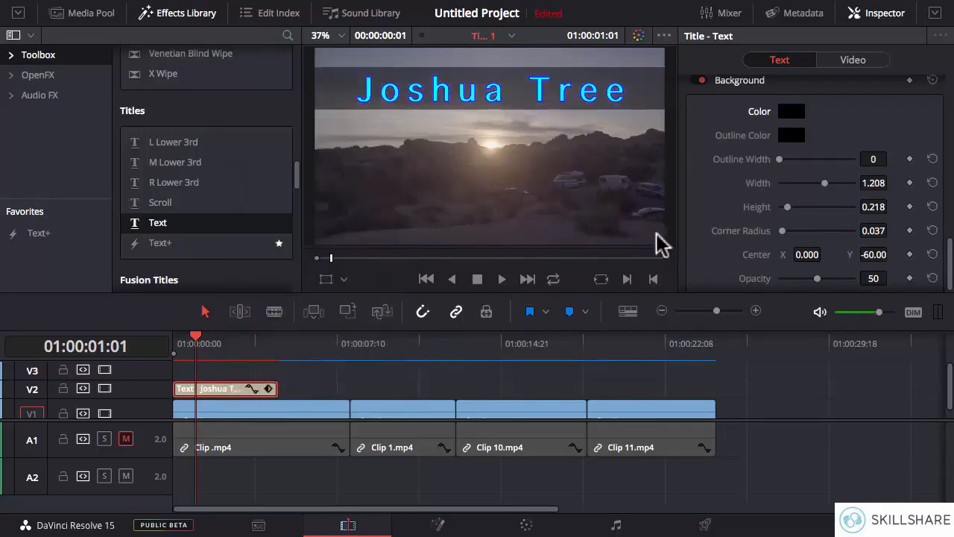
- Lower the background band's opacity to 12 and scrub through the title from the start of the timeline
{"action": "mouse_move", "coordinate": [951, 244]}
{"action": "left_mouse_down"}
{"action": "mouse_move", "coordinate": [950, 193]}
{"action": "mouse_move", "coordinate": [950, 256]}
{"action": "left_mouse_up"}
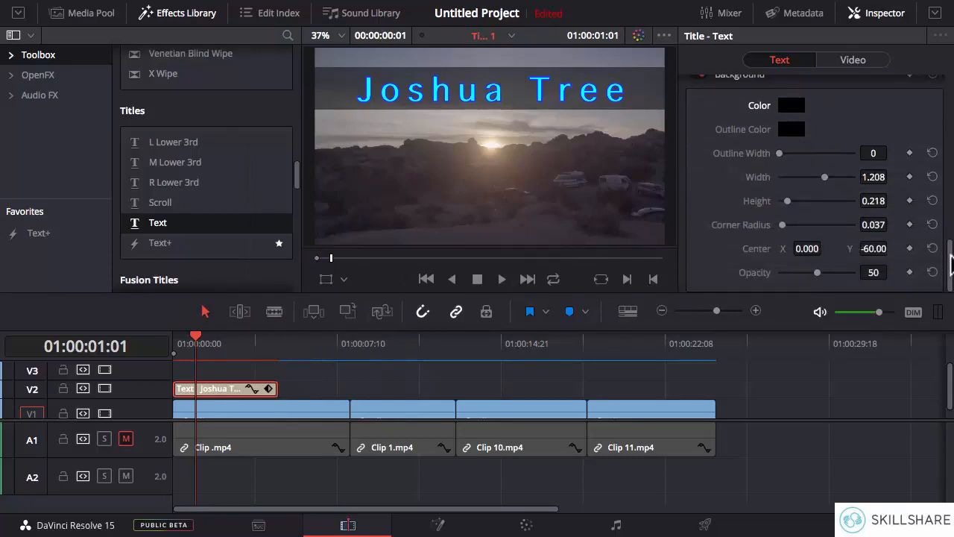
{"action": "left_click_drag", "start_coordinate": [817, 272], "coordinate": [786, 274]}
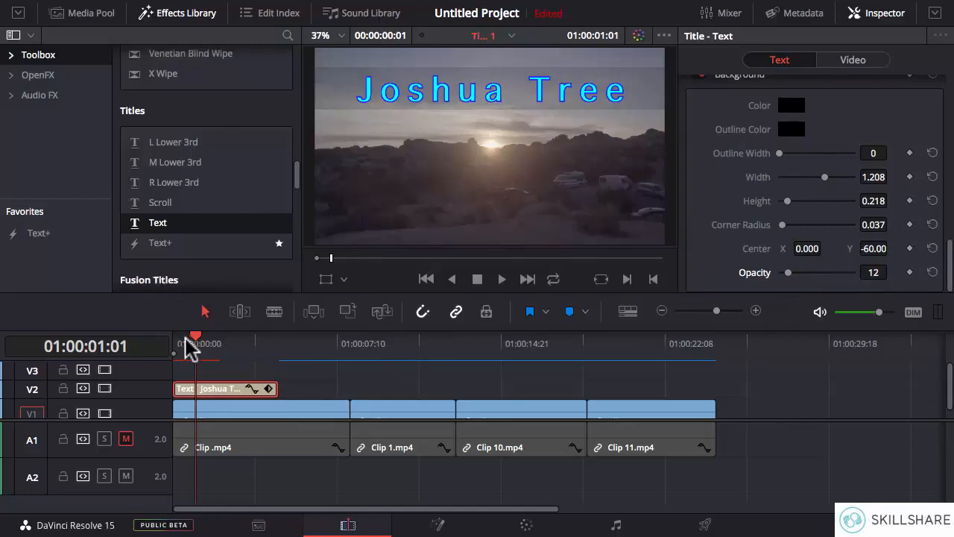
{"action": "left_click_drag", "start_coordinate": [192, 339], "coordinate": [171, 336]}
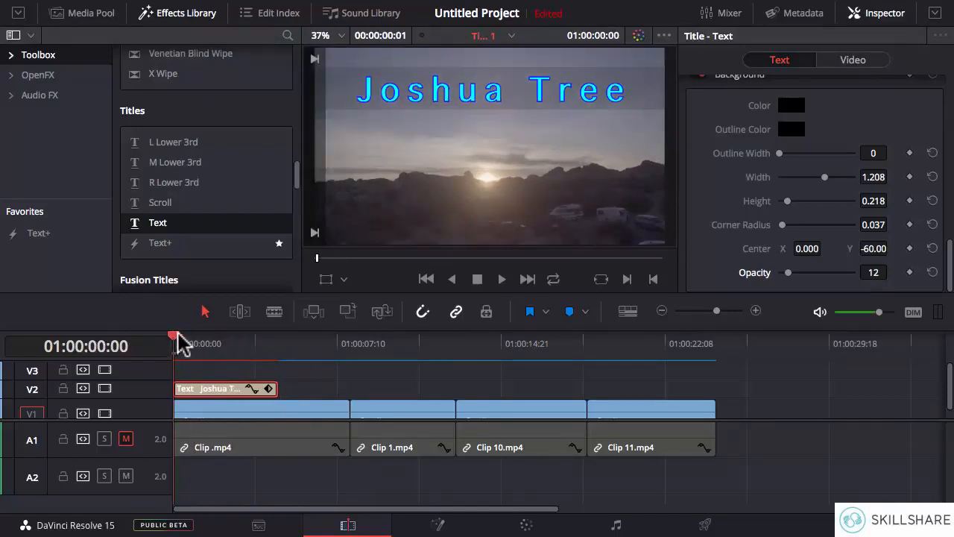
{"action": "left_click_drag", "start_coordinate": [177, 334], "coordinate": [232, 333]}
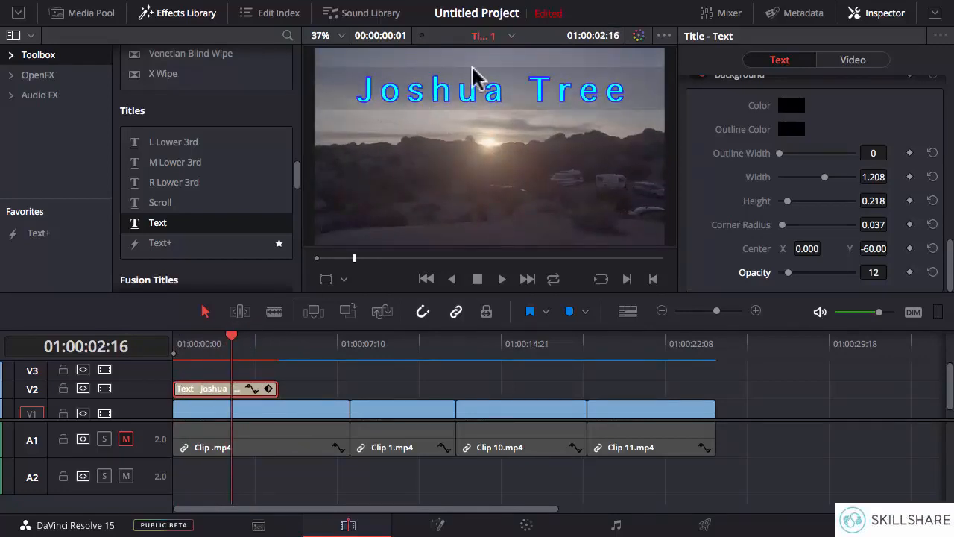
- Set the background band's corner radius to 0.069
{"action": "mouse_move", "coordinate": [782, 224]}
{"action": "left_mouse_down"}
{"action": "mouse_move", "coordinate": [869, 234]}
{"action": "mouse_move", "coordinate": [778, 224]}
{"action": "left_mouse_up"}
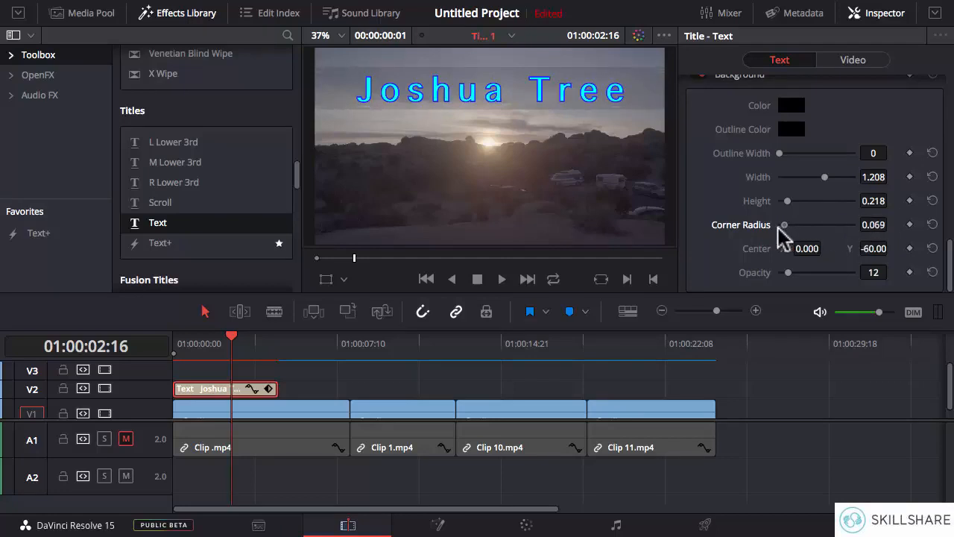
{"action": "left_click_drag", "start_coordinate": [950, 270], "coordinate": [946, 110]}
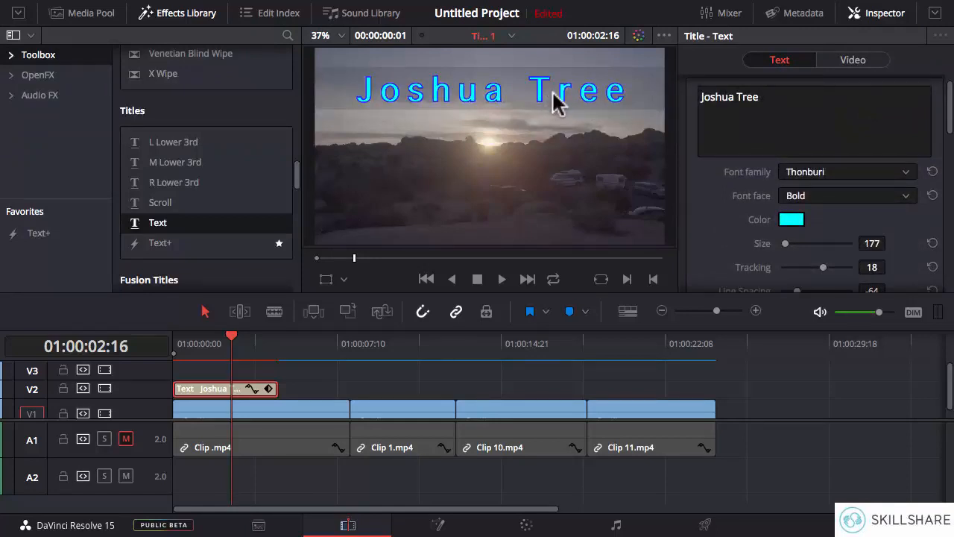
{"action": "mouse_move", "coordinate": [948, 112]}
{"action": "left_mouse_down"}
{"action": "mouse_move", "coordinate": [948, 124]}
{"action": "mouse_move", "coordinate": [947, 106]}
{"action": "left_mouse_up"}
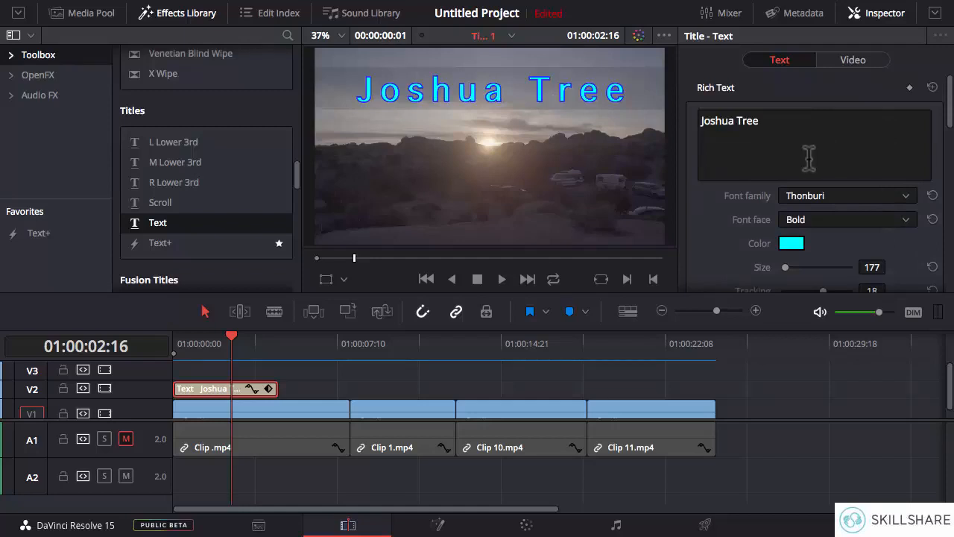